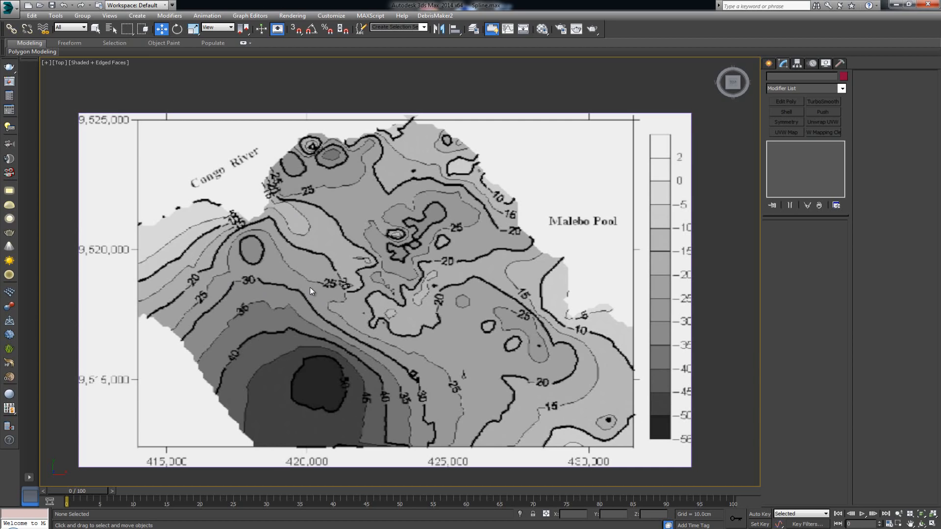
- Examine the contour map's depth lines, their labels and the grey depth scale
scroll(353, 323, "up", 2)
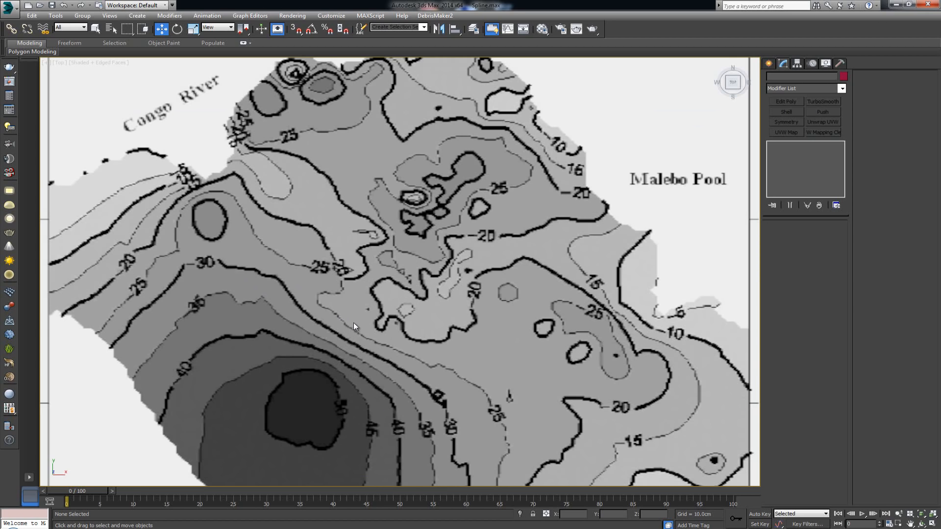
middle_click_drag(369, 348, 322, 310)
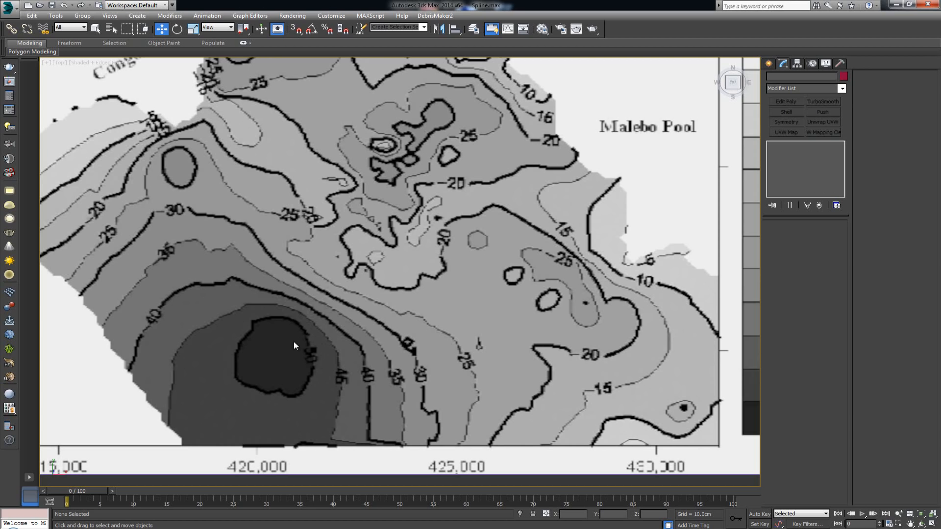
scroll(366, 259, "down", 5)
scroll(366, 265, "up", 5)
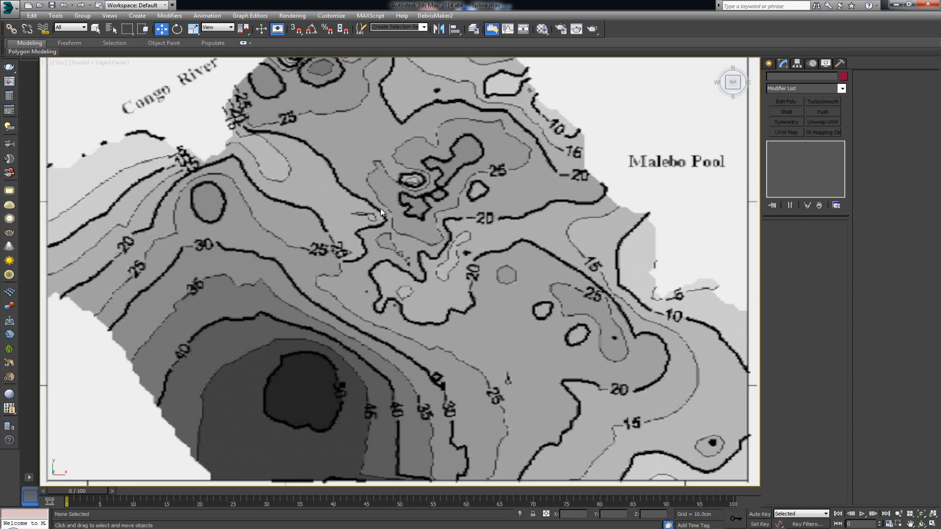
scroll(294, 189, "down", 2)
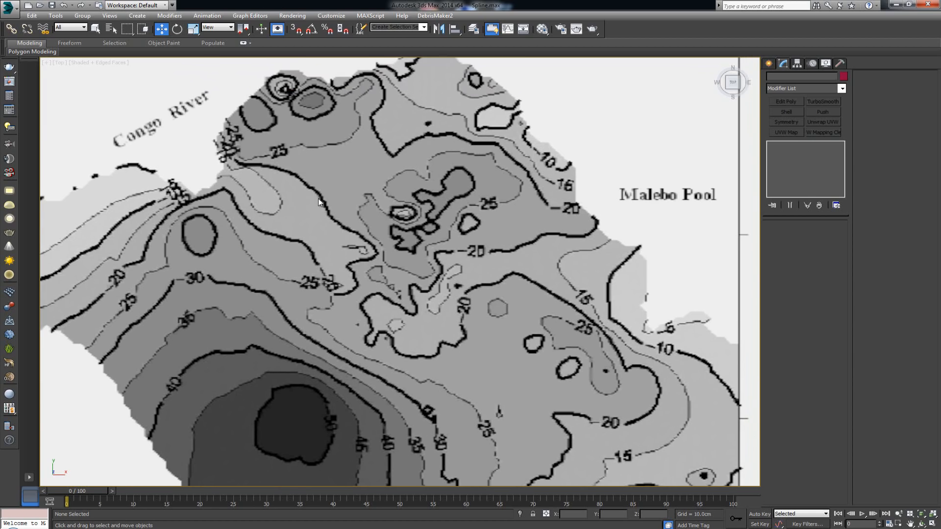
scroll(317, 207, "down", 3)
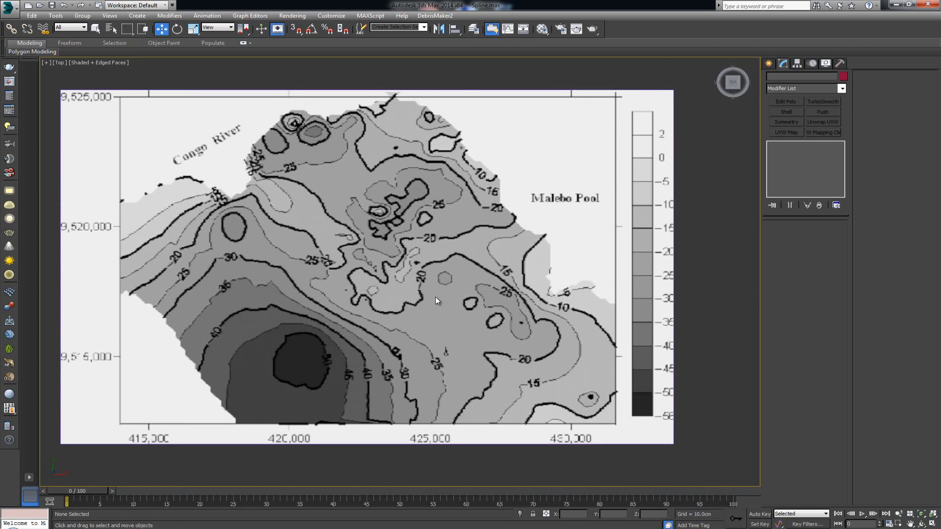
scroll(380, 321, "up", 2)
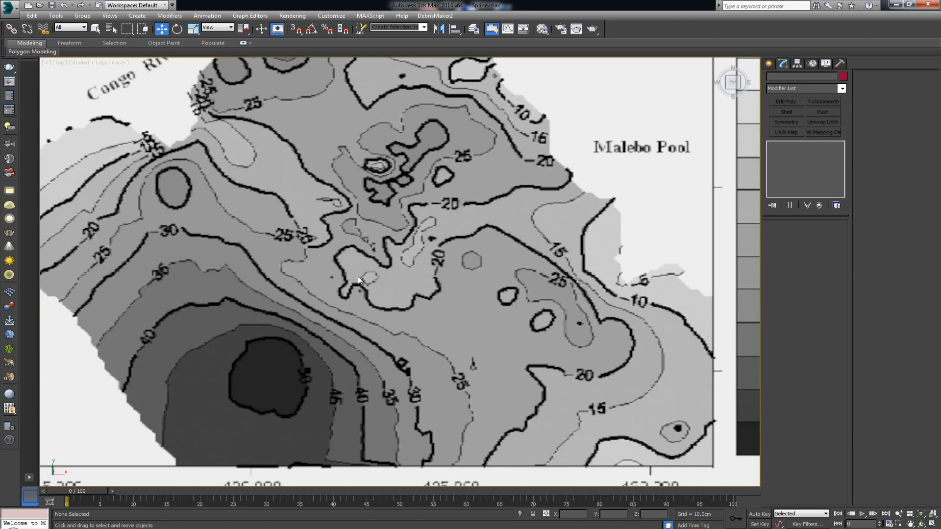
scroll(341, 298, "down", 2)
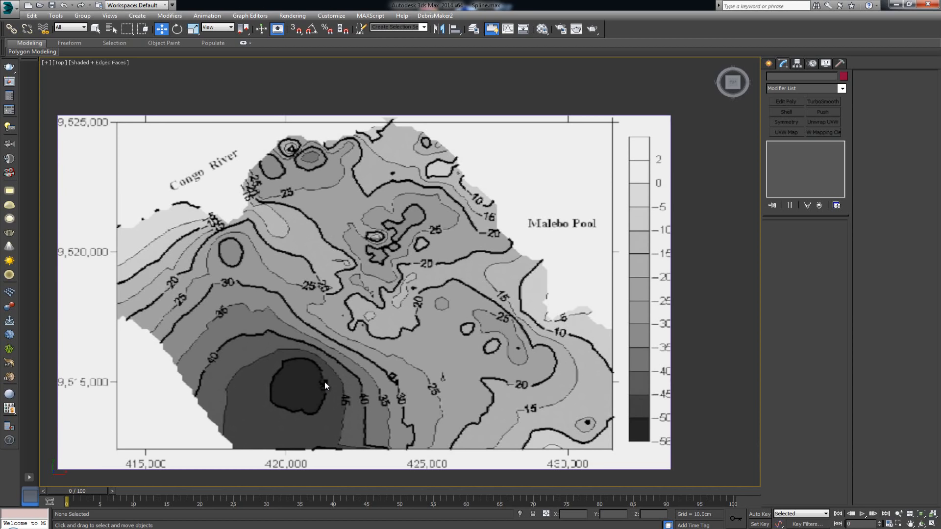
scroll(200, 227, "up", 2)
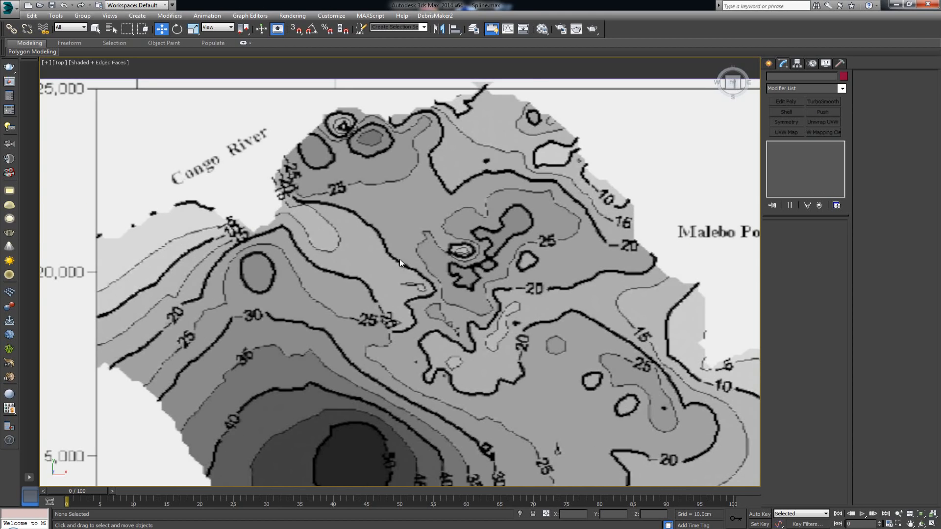
scroll(342, 195, "down", 2)
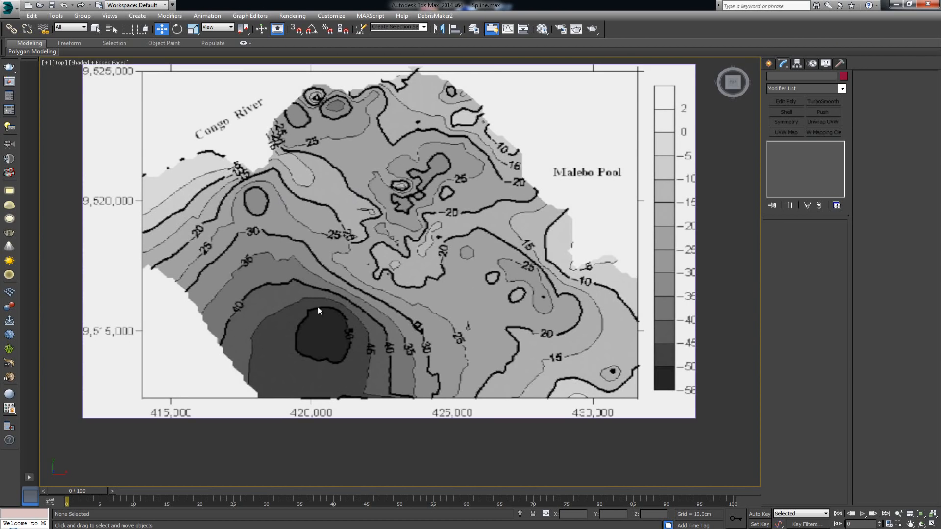
middle_click_drag(344, 298, 347, 325)
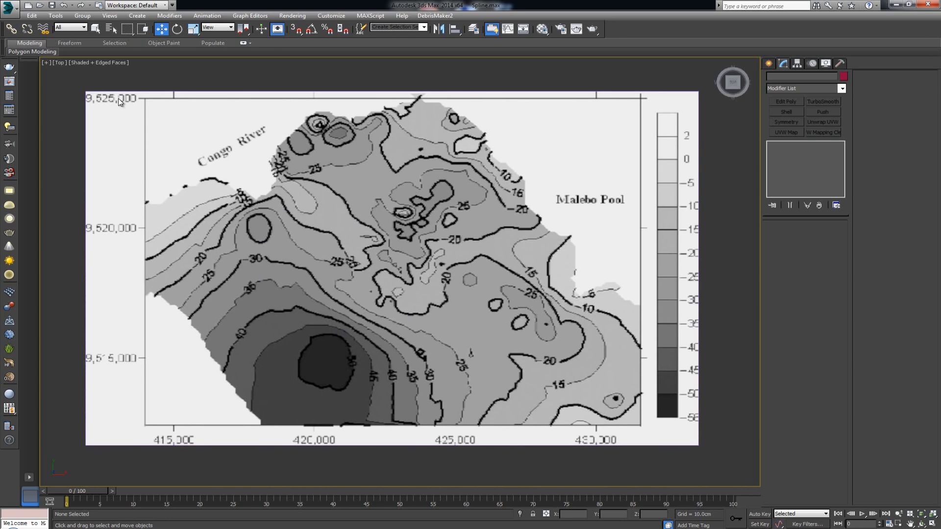
- Trace the 50 contour around the darkest area of the map with a Line spline and close it
left_click(770, 64)
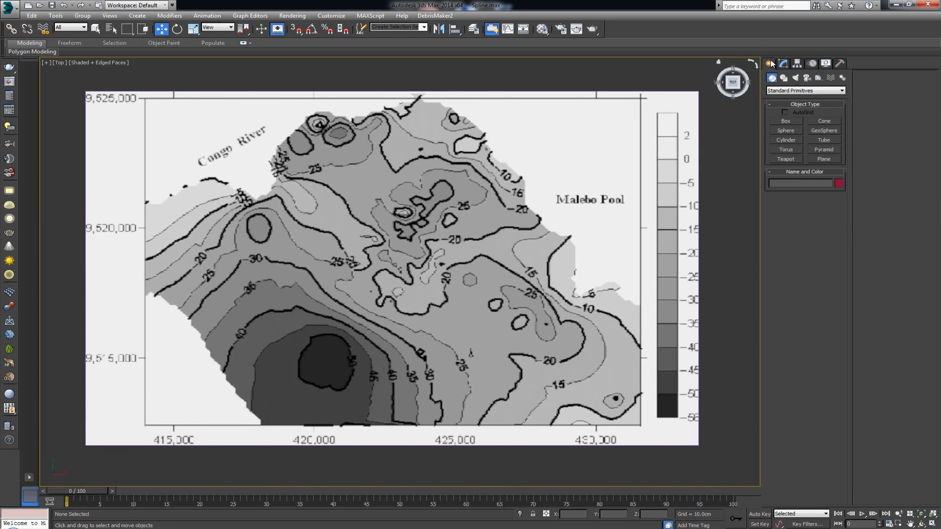
scroll(360, 239, "up", 4)
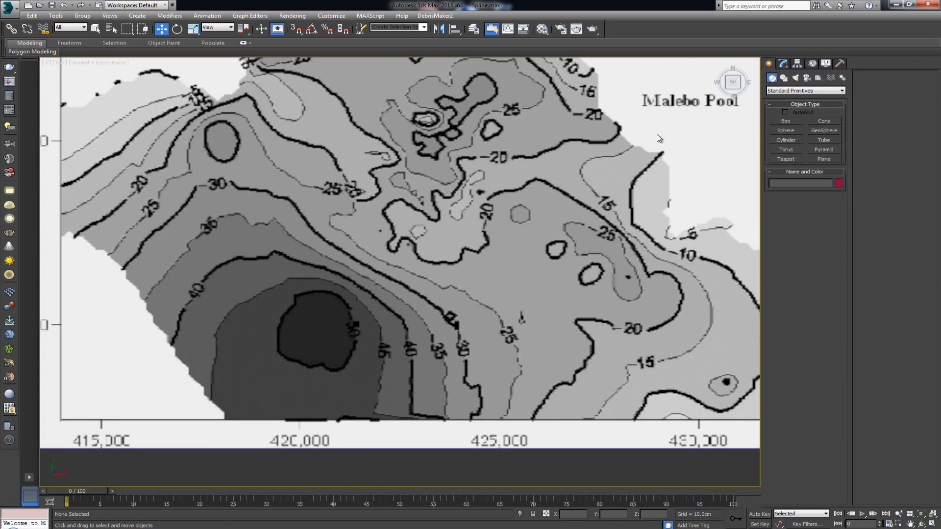
left_click(784, 79)
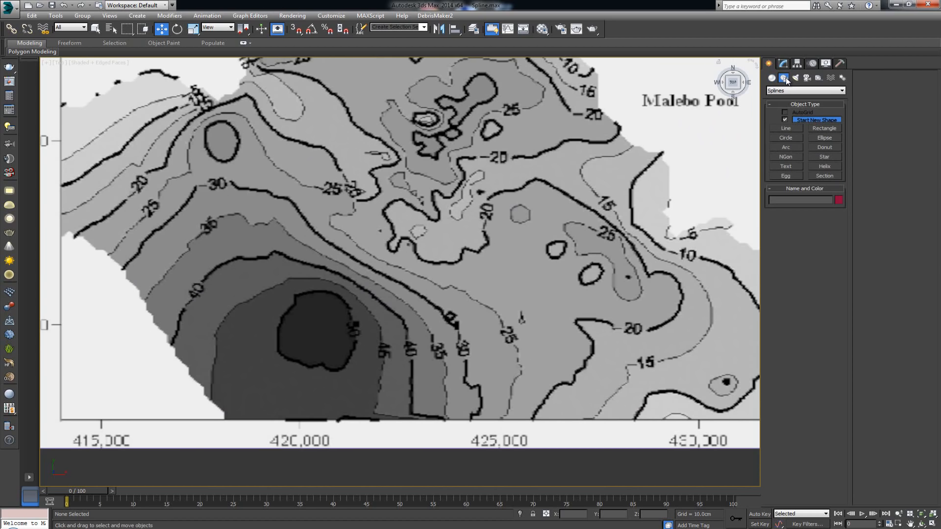
left_click(786, 128)
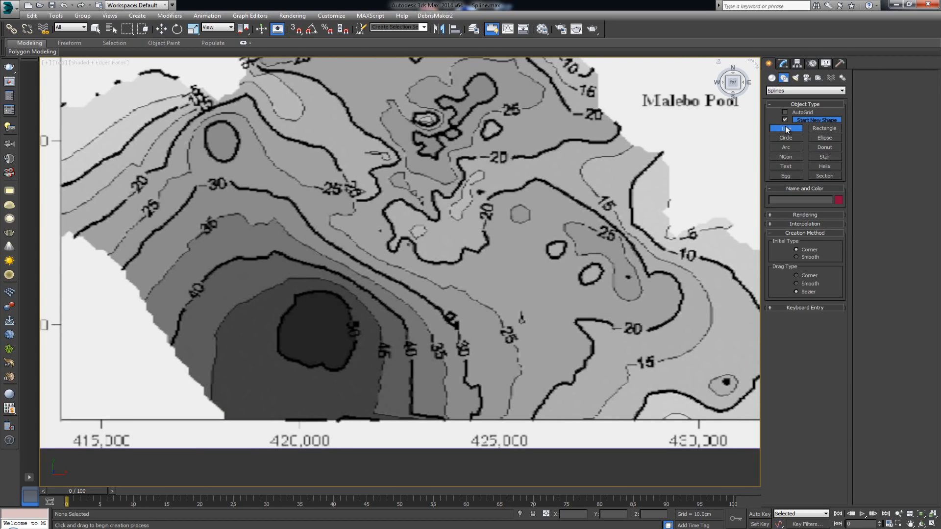
right_click(389, 289)
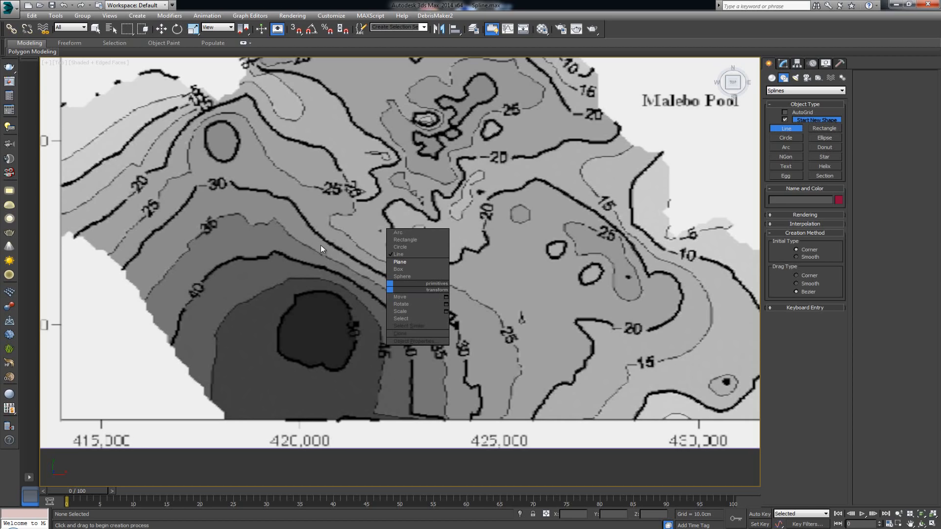
left_click(403, 257)
scroll(387, 323, "up", 3)
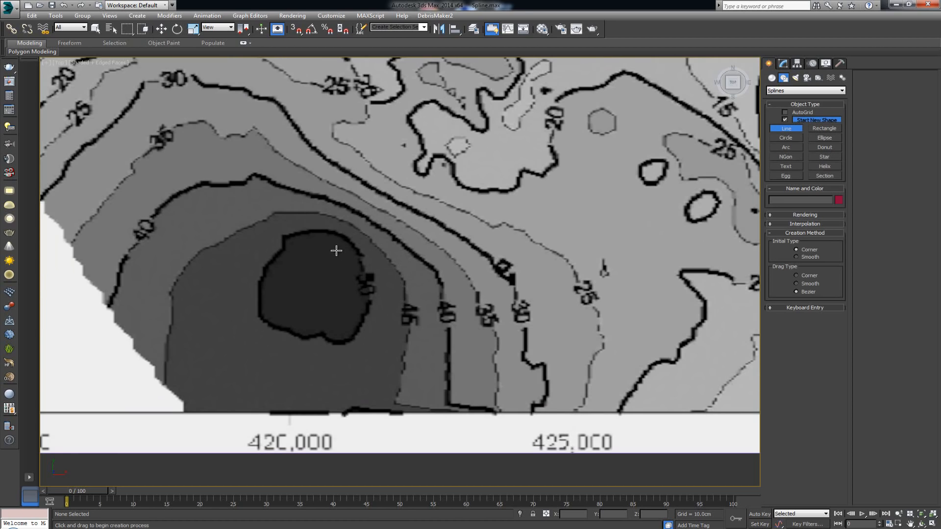
middle_click_drag(336, 251, 386, 304)
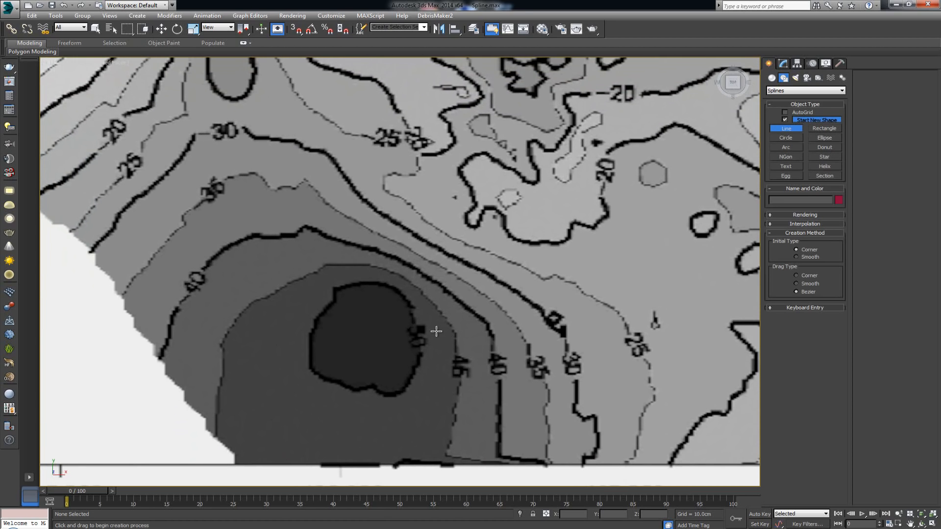
left_click(351, 393)
left_click(375, 386)
left_click(392, 396)
left_click(412, 381)
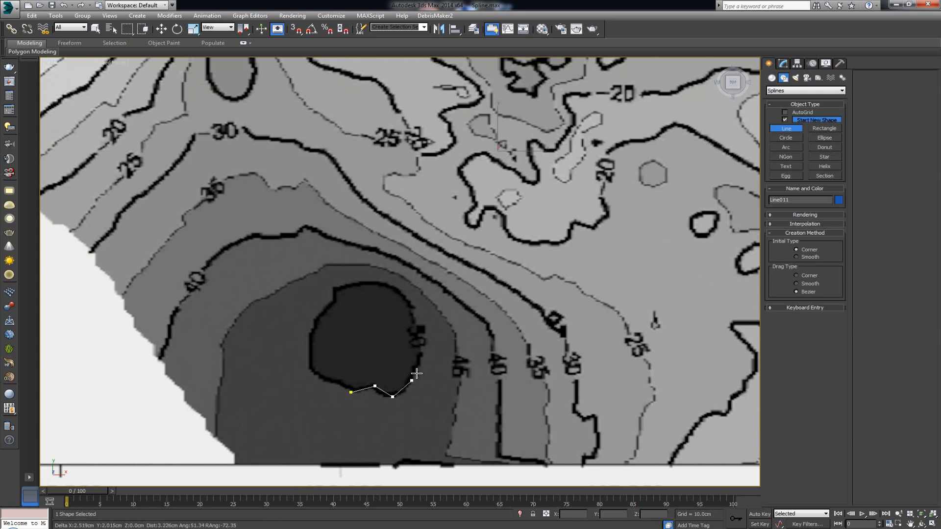
left_click(421, 357)
left_click(413, 310)
left_click(388, 284)
left_click(375, 285)
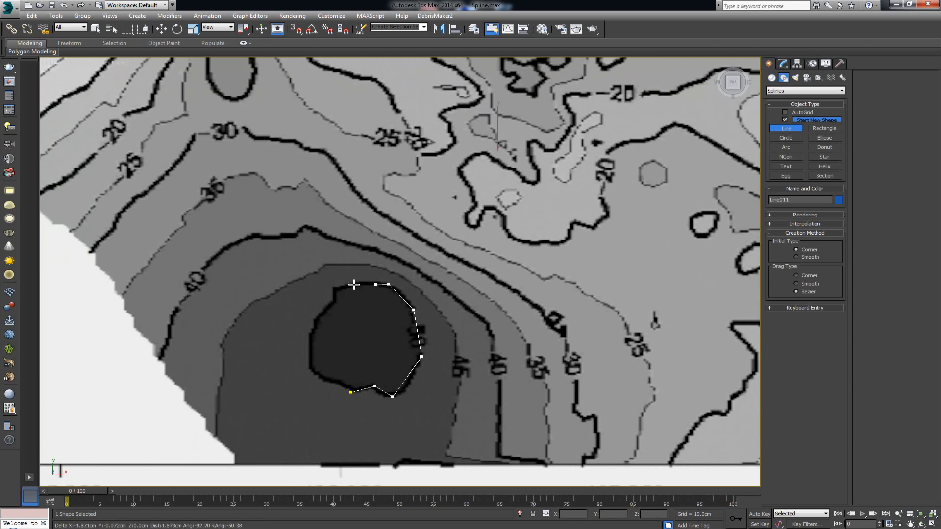
left_click(331, 287)
left_click(332, 303)
left_click(311, 323)
left_click(312, 356)
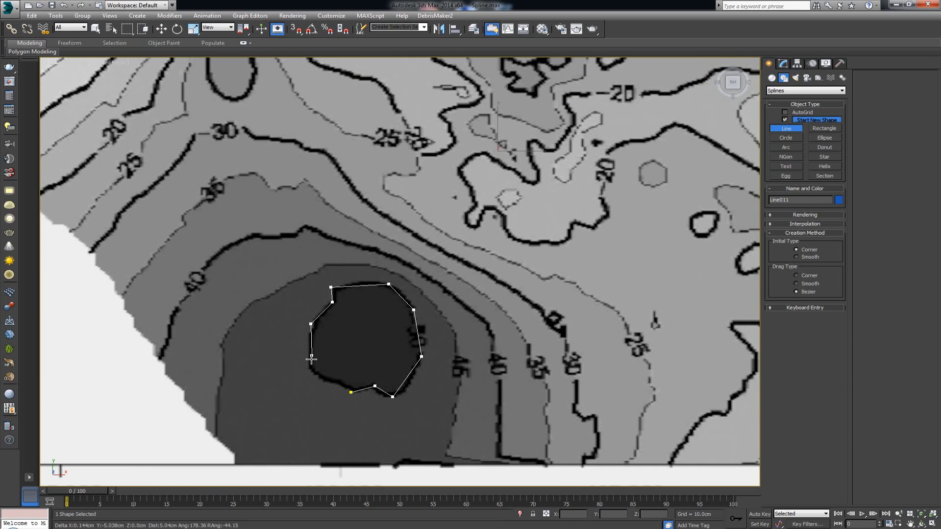
left_click(310, 362)
left_click(351, 392)
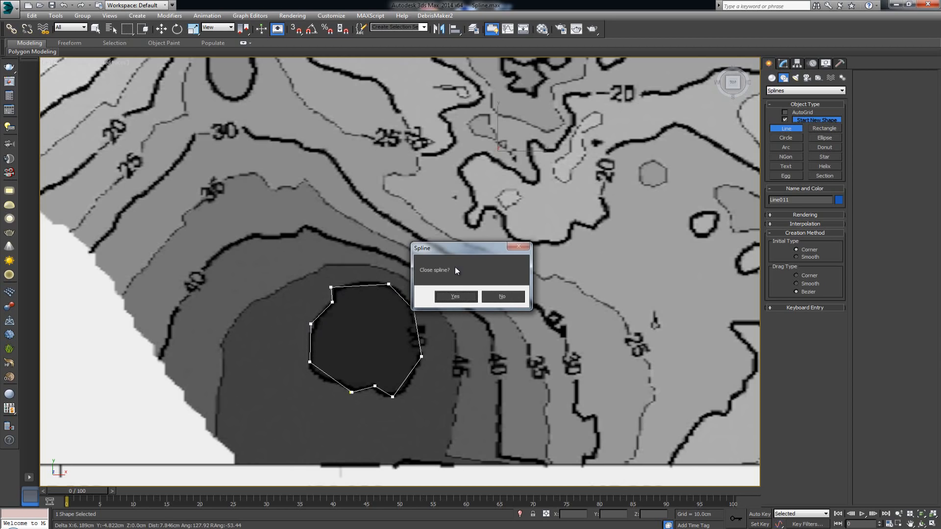
left_click(455, 297)
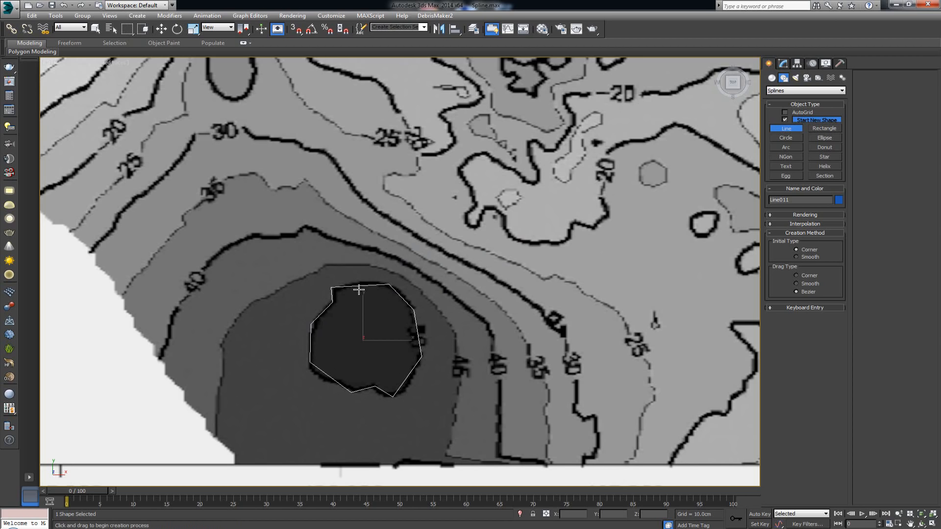
- Trace the 45 contour as a separate open Line spline, starting and ending just below the map's lower border
scroll(374, 338, "down", 2)
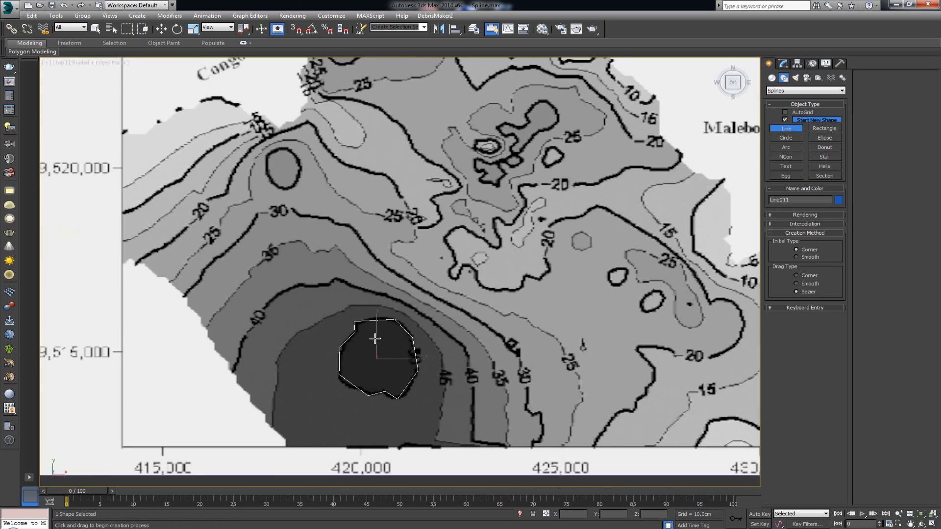
middle_click_drag(402, 380, 395, 326)
scroll(398, 324, "up", 2)
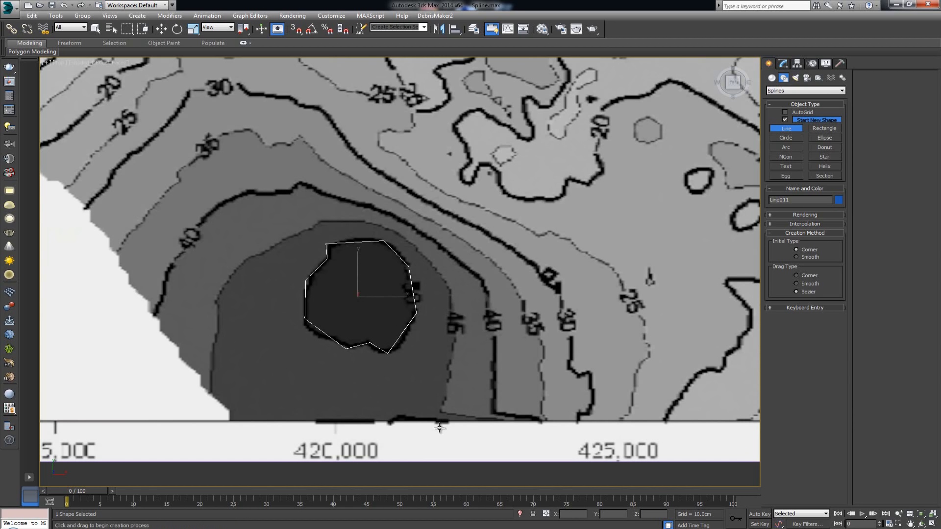
left_click(785, 119)
left_click(785, 120)
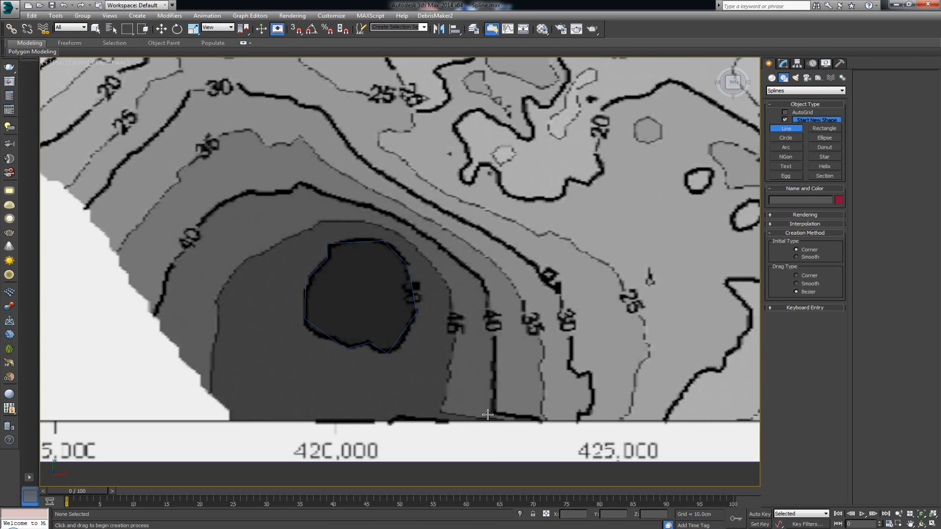
left_click(446, 434)
left_click(456, 328)
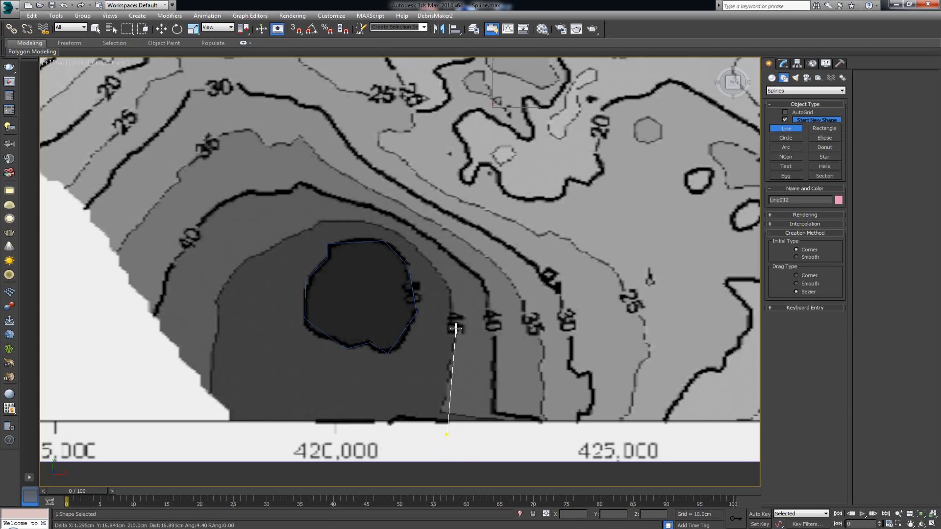
left_click(440, 269)
left_click(384, 227)
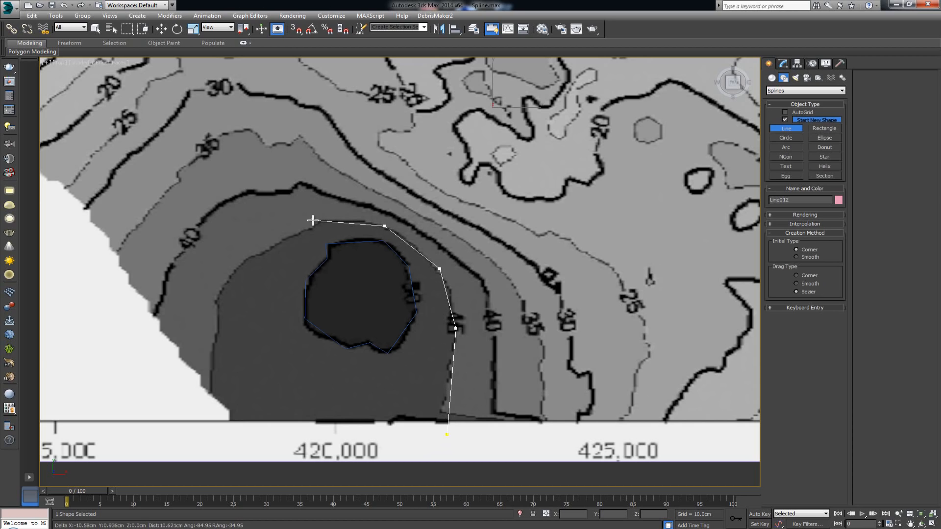
left_click(316, 221)
left_click(311, 227)
left_click(263, 252)
left_click(212, 295)
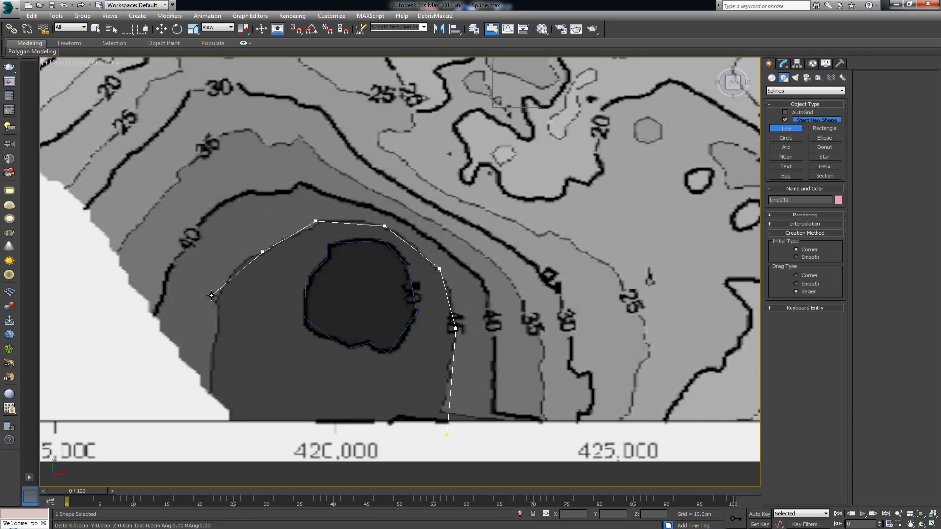
left_click(213, 364)
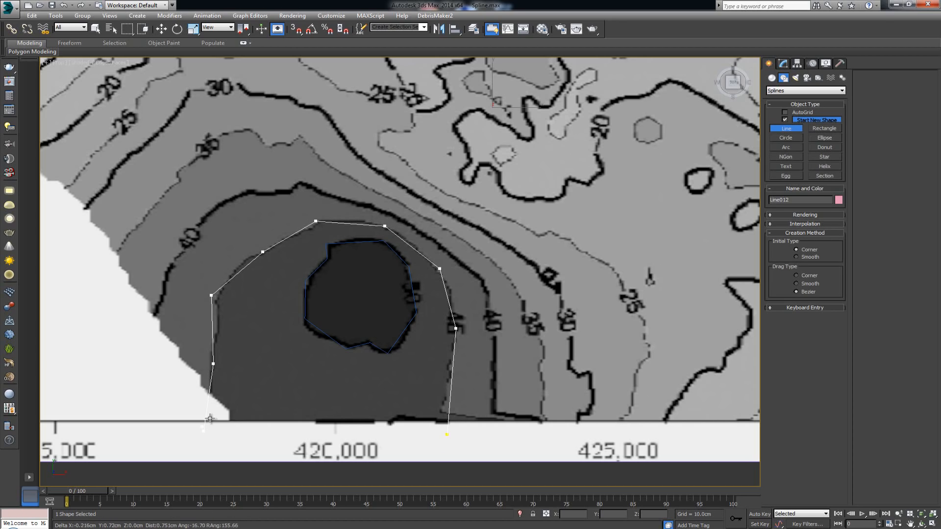
left_click(203, 434)
right_click(202, 434)
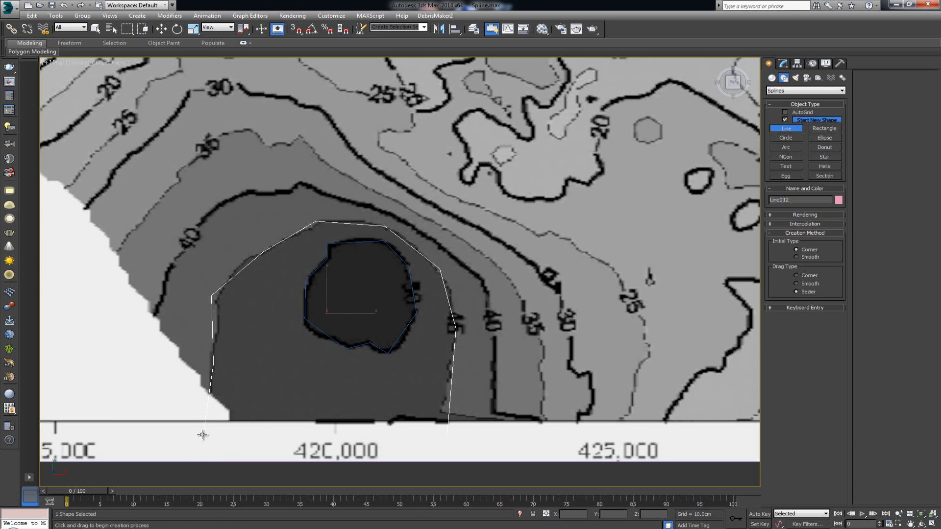
- Trace the 40 contour as a separate open Line spline, starting just below the map's lower border and ending outside the western bank
middle_click_drag(424, 319, 414, 370)
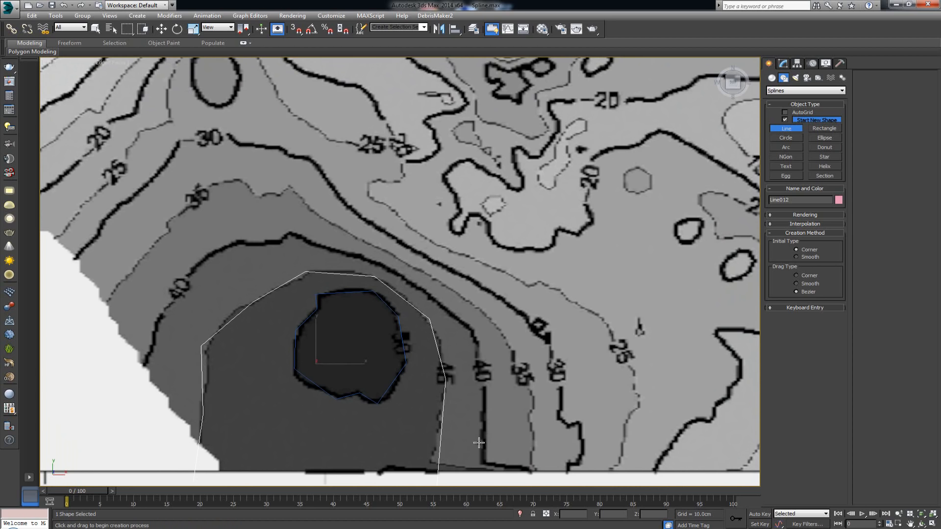
scroll(479, 443, "down", 2)
scroll(435, 427, "down", 2)
scroll(423, 446, "down", 2)
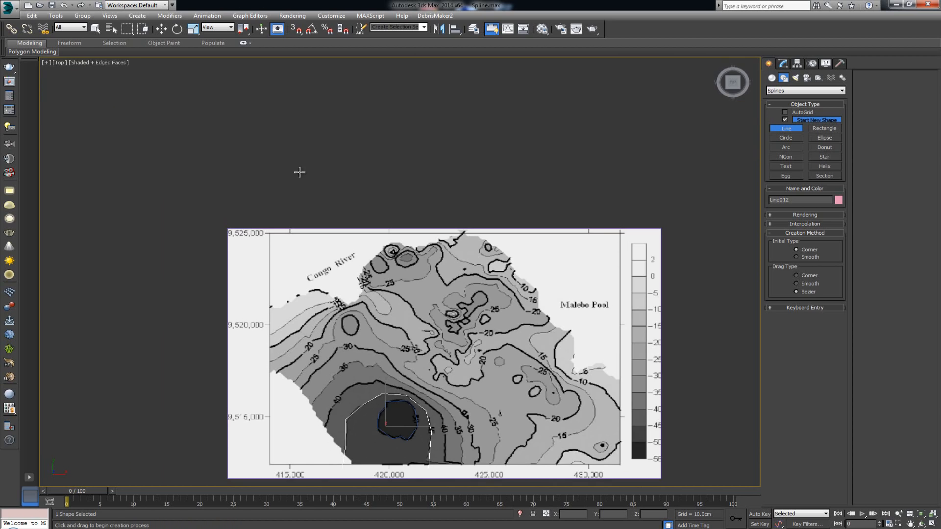
scroll(403, 418, "up", 2)
scroll(404, 417, "up", 3)
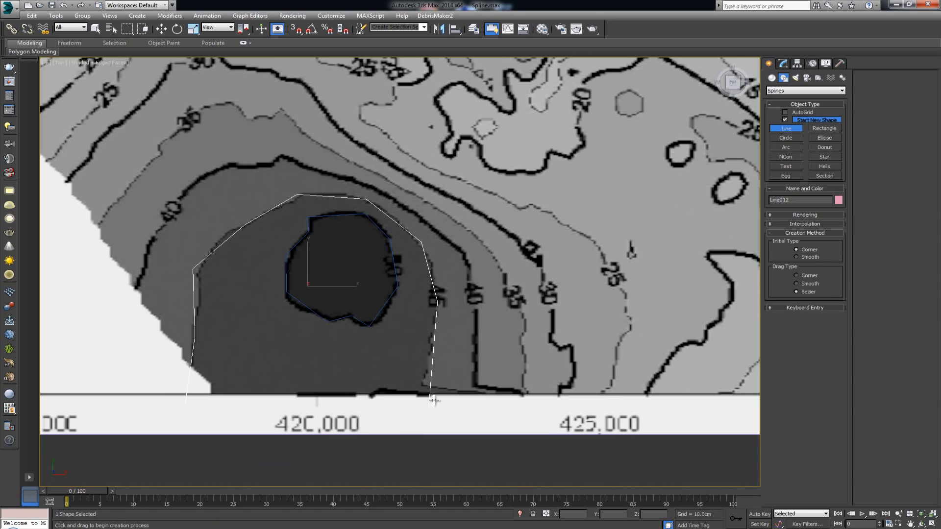
left_click(476, 405)
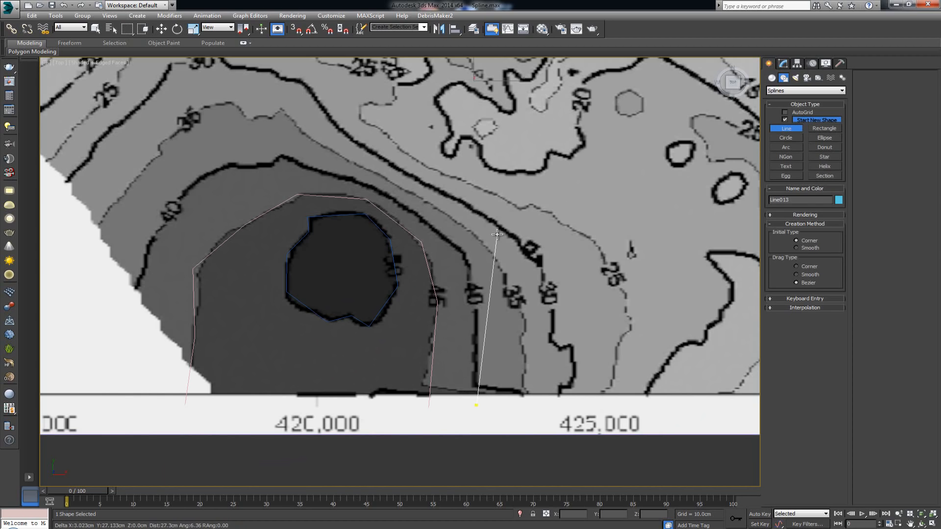
left_click(473, 286)
left_click(447, 243)
left_click(435, 230)
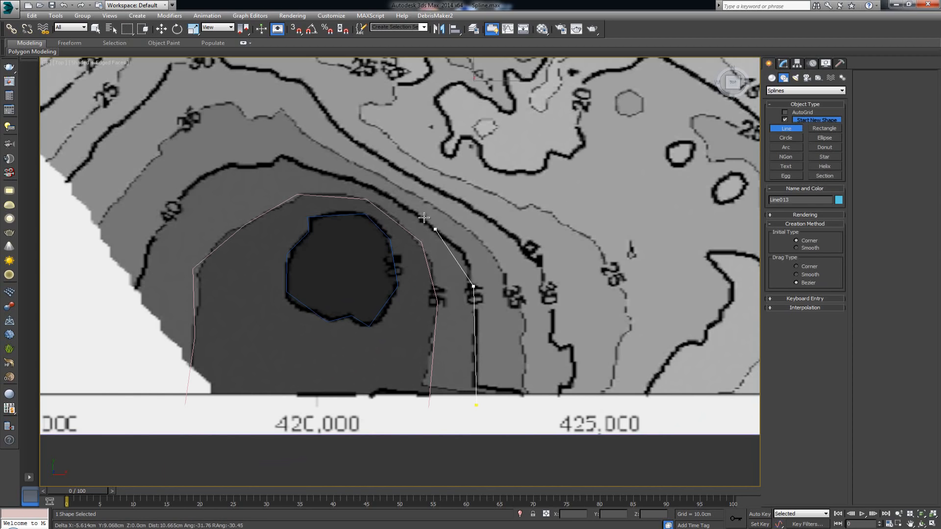
left_click(364, 183)
left_click(282, 154)
left_click(264, 166)
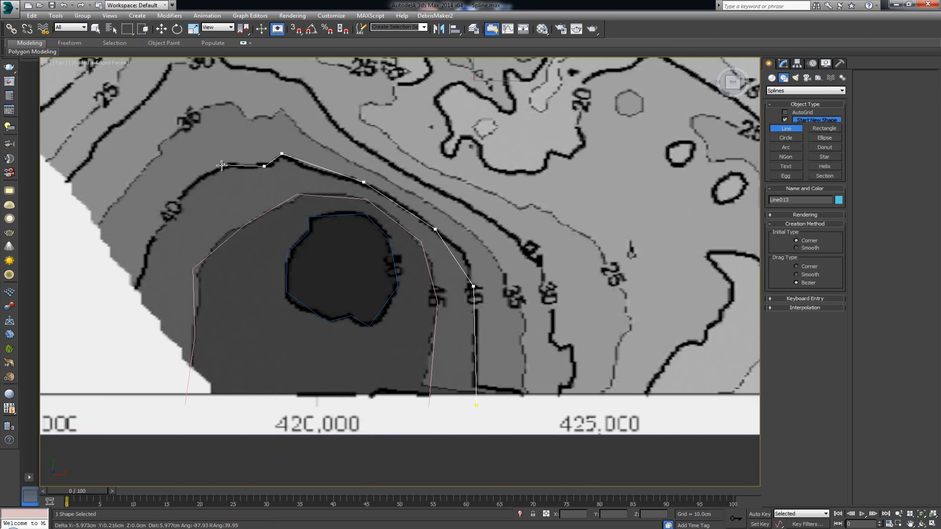
left_click(222, 166)
left_click(173, 210)
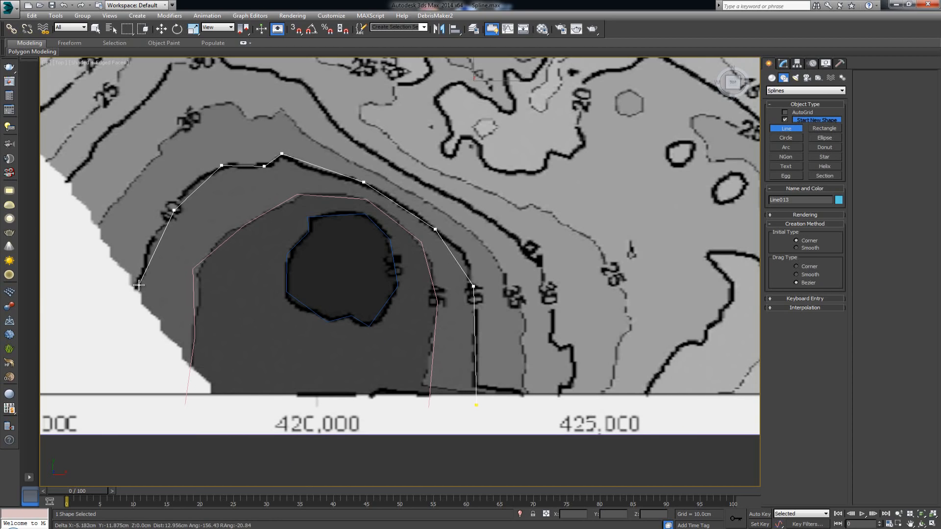
left_click(138, 285)
left_click(104, 406)
right_click(103, 404)
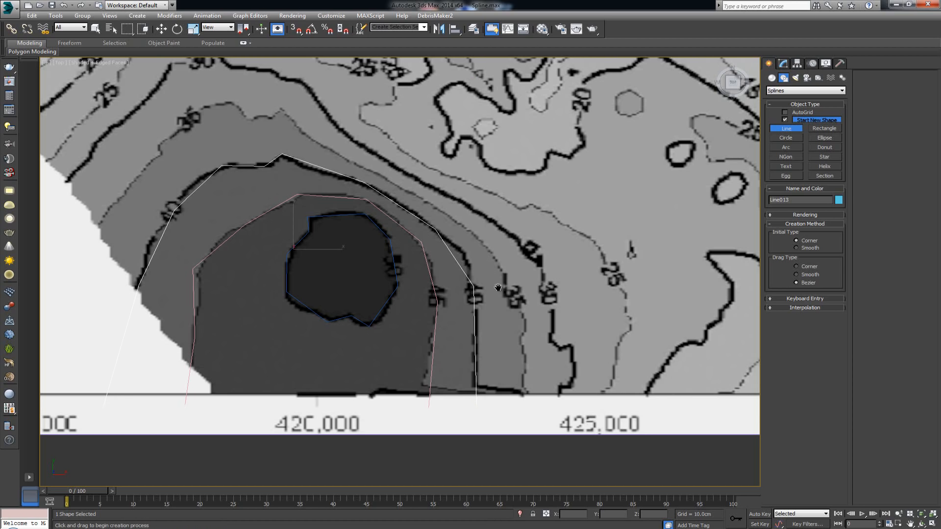
- Trace the 35 contour as a separate open Line spline from the map's lower border to a point beyond the western bank
middle_click_drag(499, 288, 529, 342)
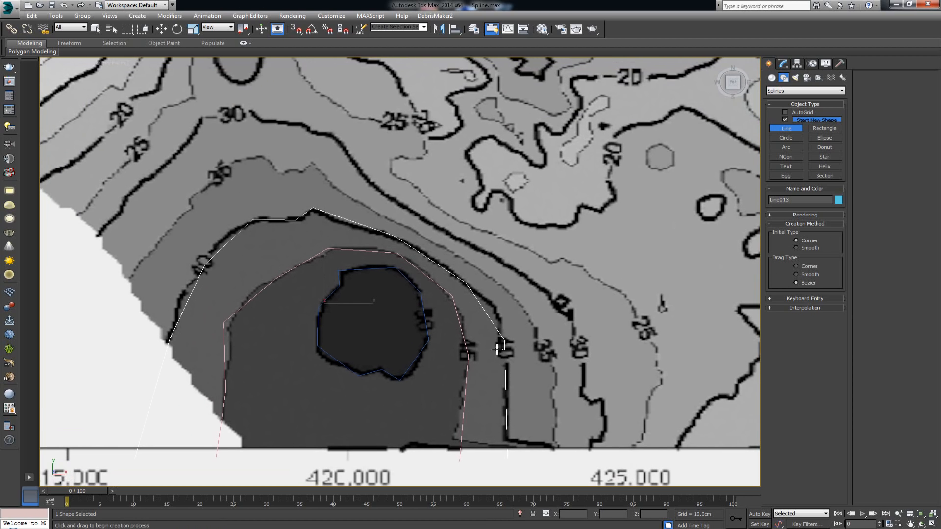
left_click(553, 454)
left_click(545, 356)
left_click(496, 279)
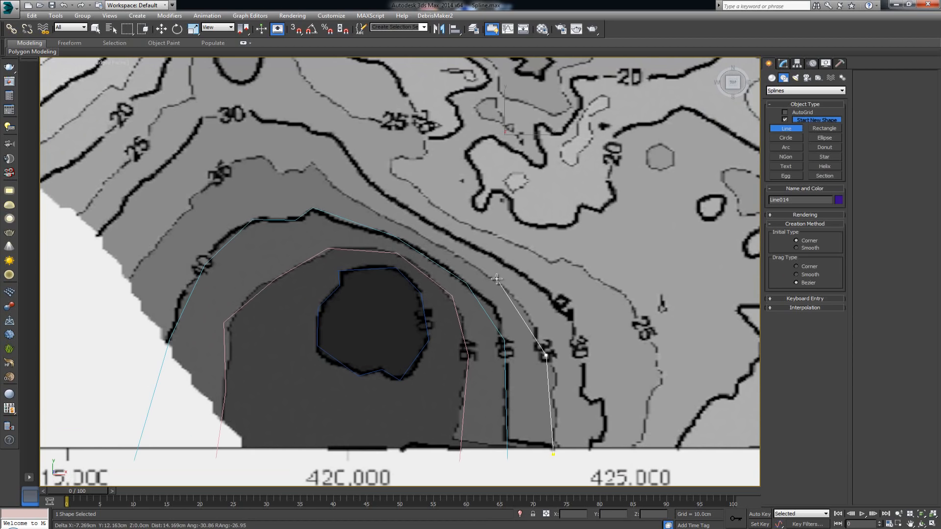
left_click(387, 219)
left_click(232, 164)
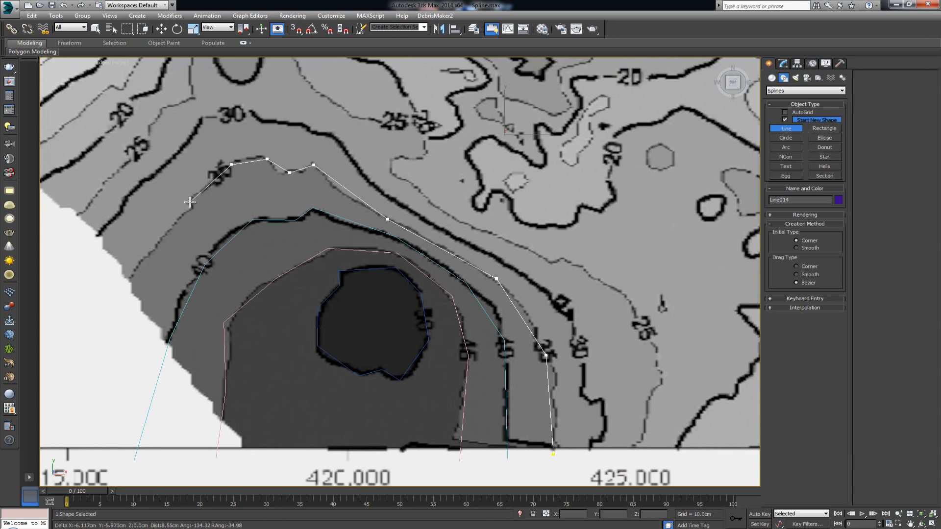
left_click(176, 221)
left_click(95, 321)
middle_click_drag(94, 321, 188, 327)
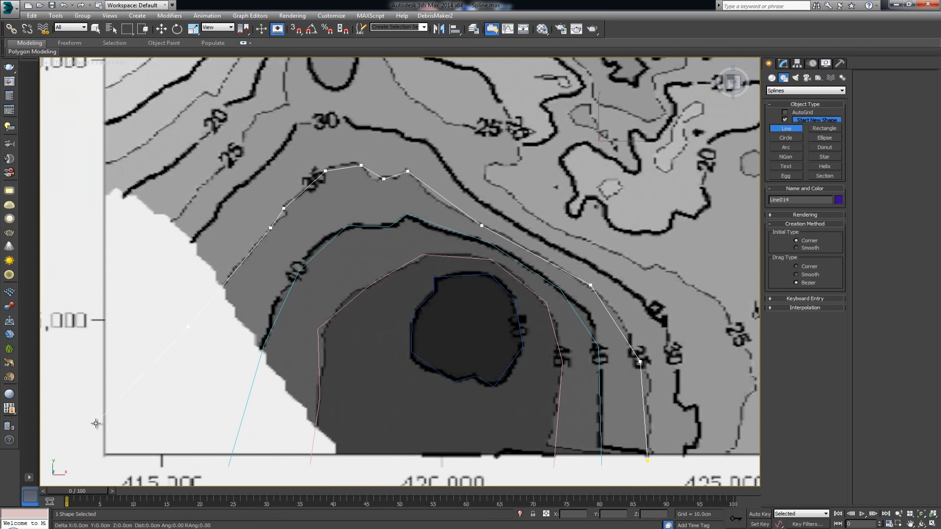
right_click(95, 444)
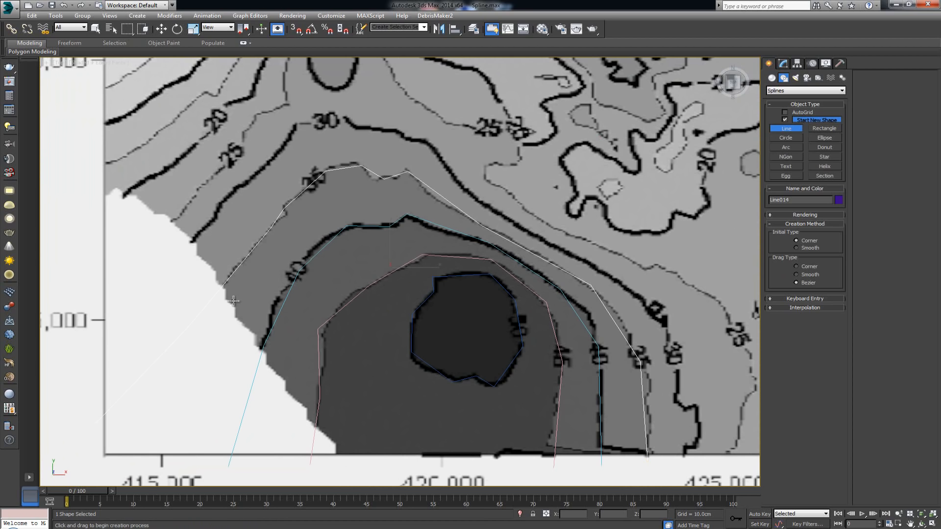
- Trace the 30 contour as its own open Line spline, following the jag near the lower border and extending past the western bank
middle_click_drag(478, 310, 294, 325)
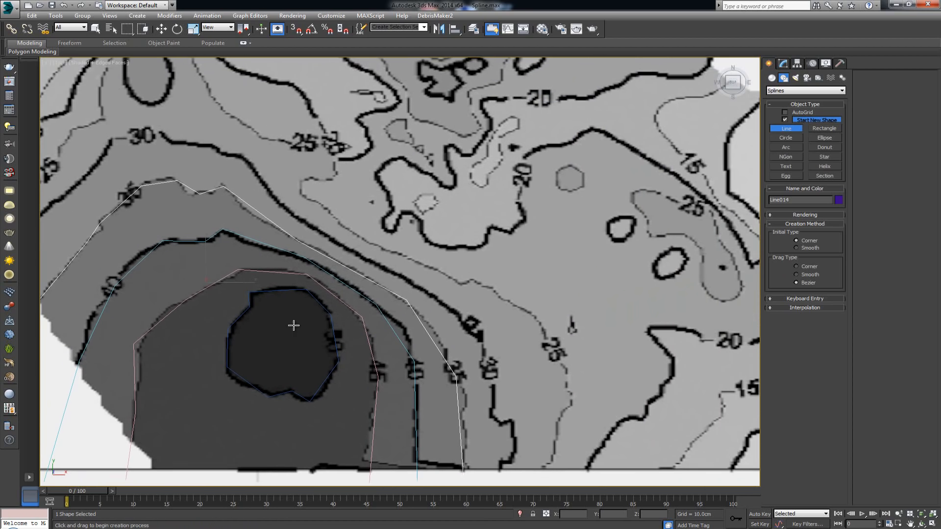
left_click(502, 476)
left_click(504, 456)
left_click(516, 447)
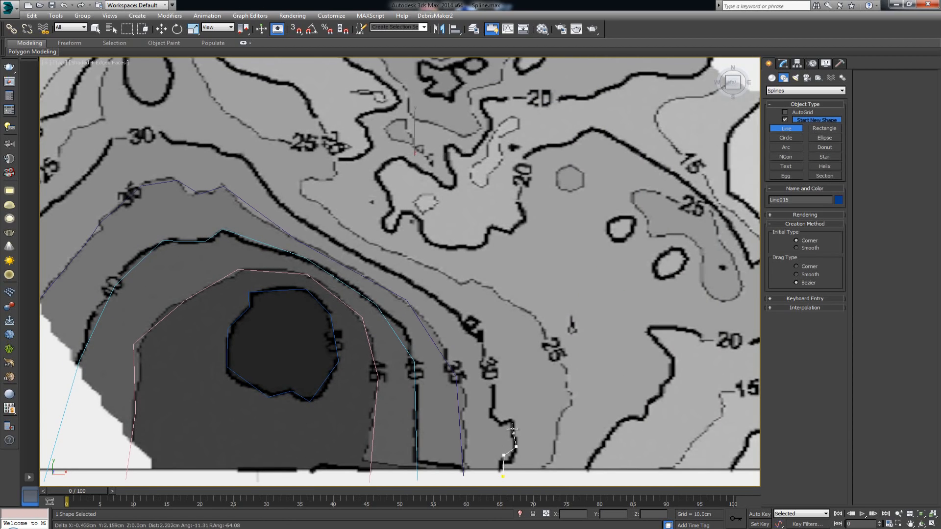
left_click(511, 419)
left_click(488, 411)
left_click(482, 351)
left_click(442, 304)
left_click(306, 224)
left_click(233, 155)
left_click(163, 139)
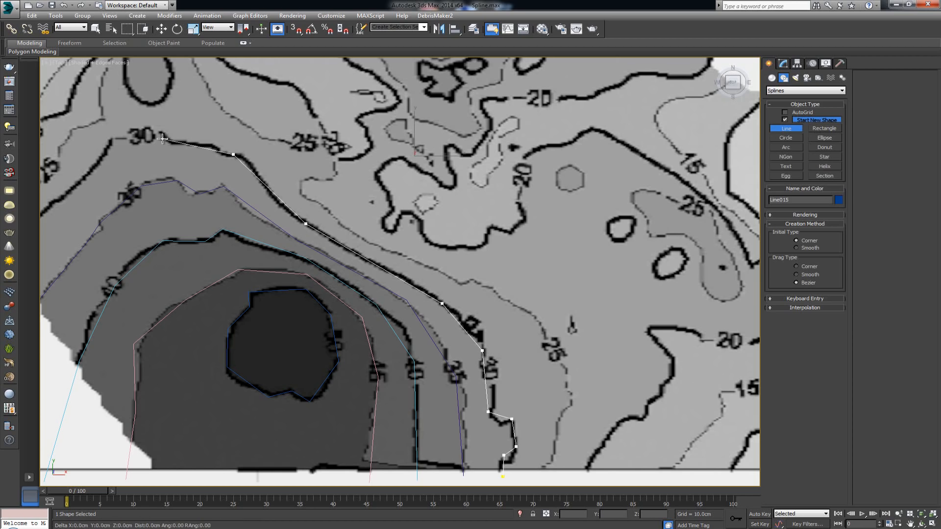
left_click(111, 145)
middle_click_drag(111, 145, 291, 166)
left_click(217, 241)
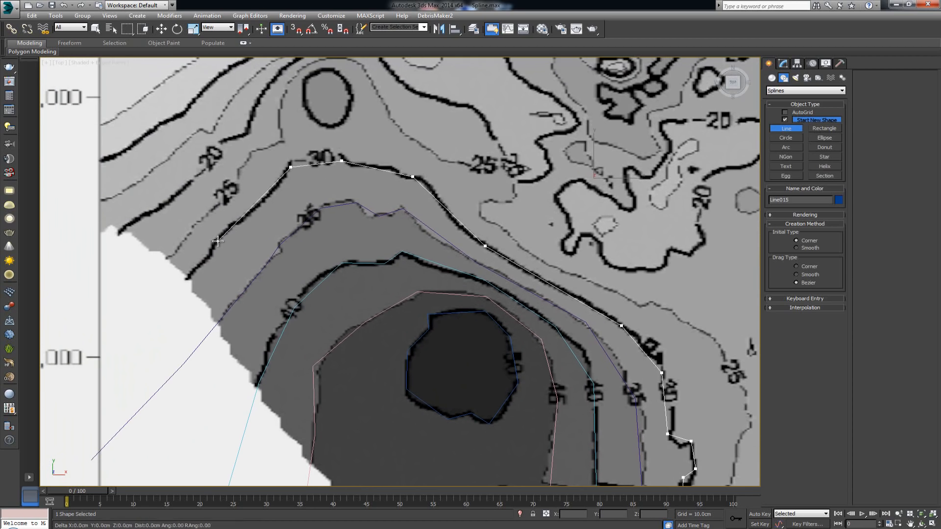
left_click(91, 367)
right_click(95, 368)
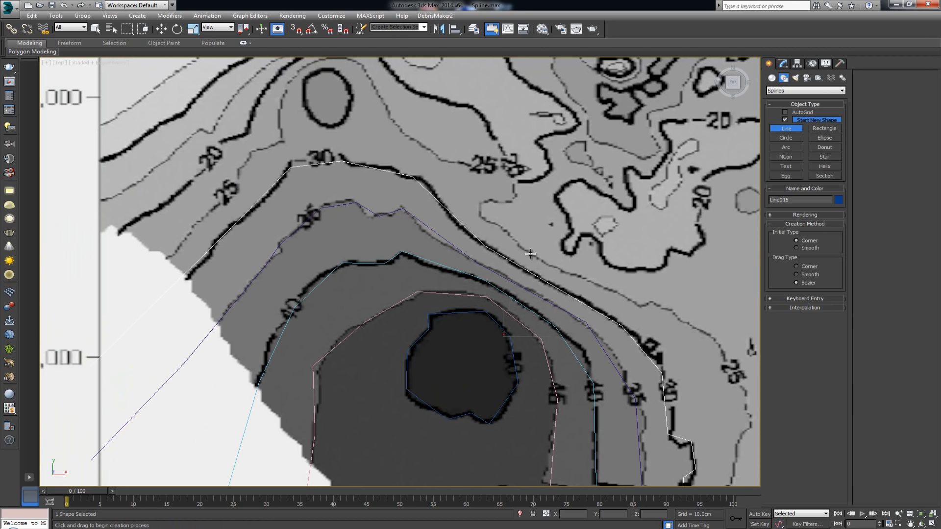
- Trace the 25 contour as an open Line spline from the map's lower border, around the small northwestern oval, and out past the western bank
middle_click_drag(314, 223, 289, 279)
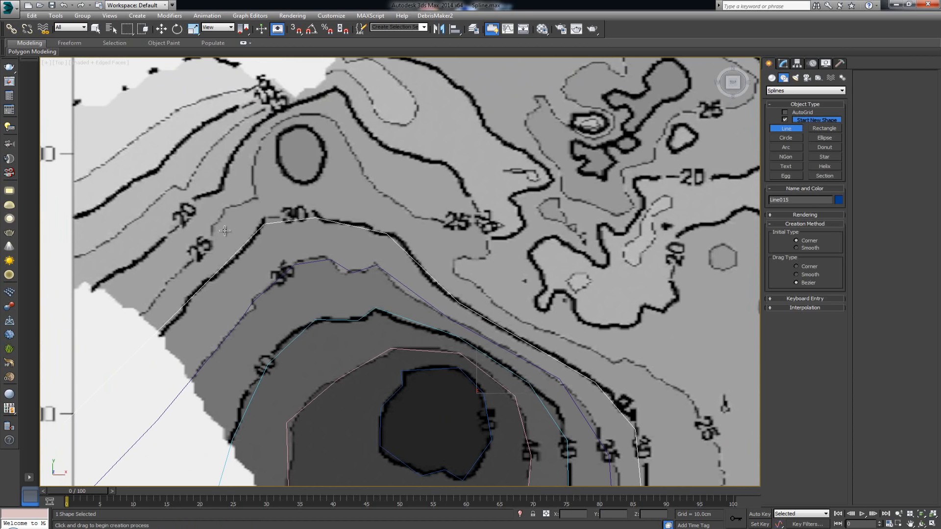
middle_click_drag(482, 329, 303, 209)
middle_click_drag(462, 320, 463, 336)
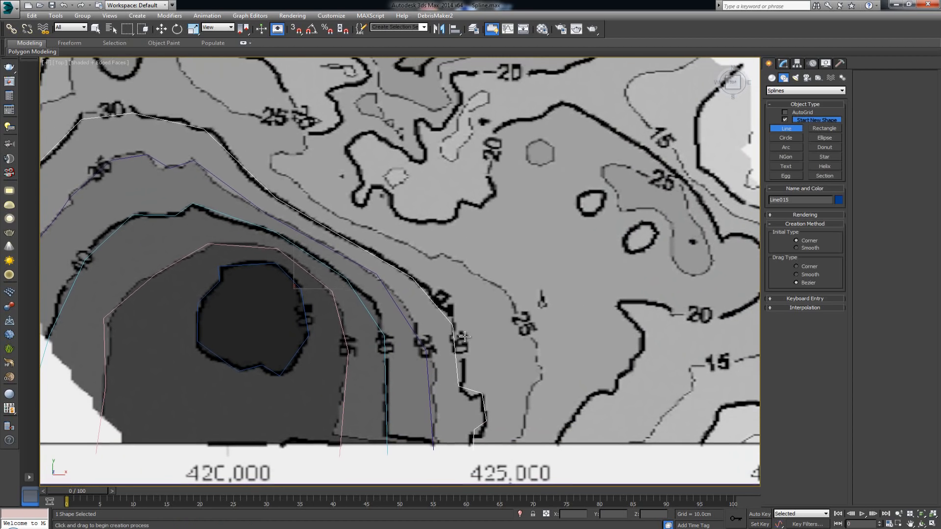
left_click(511, 445)
left_click(526, 394)
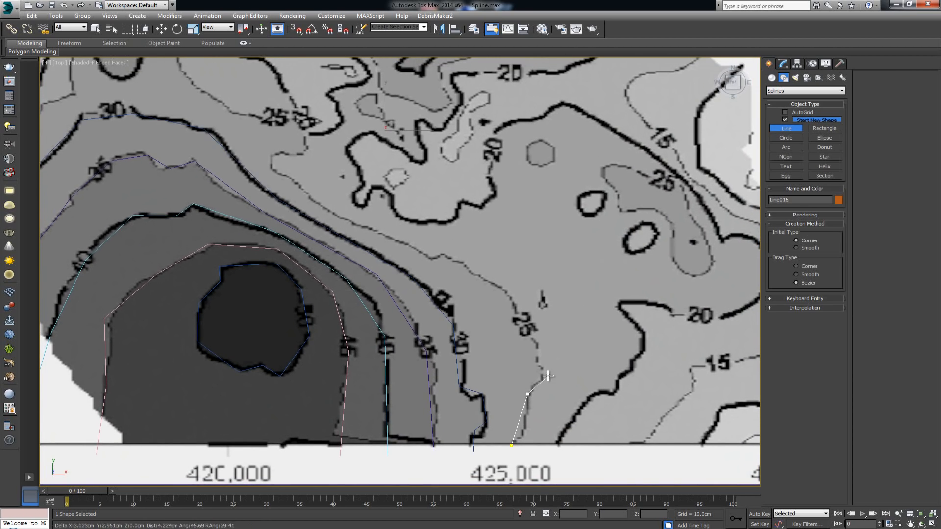
left_click(547, 376)
left_click(526, 317)
left_click(482, 275)
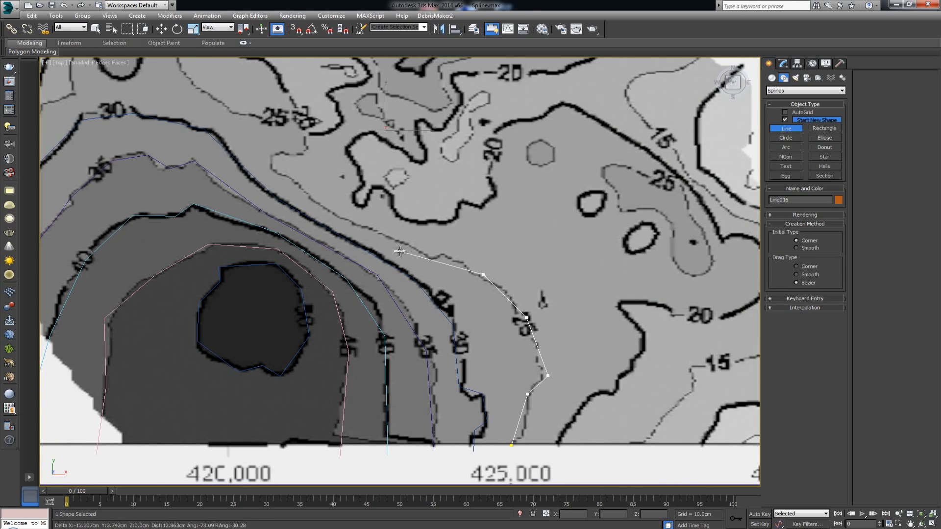
left_click(434, 255)
left_click(367, 227)
left_click(310, 196)
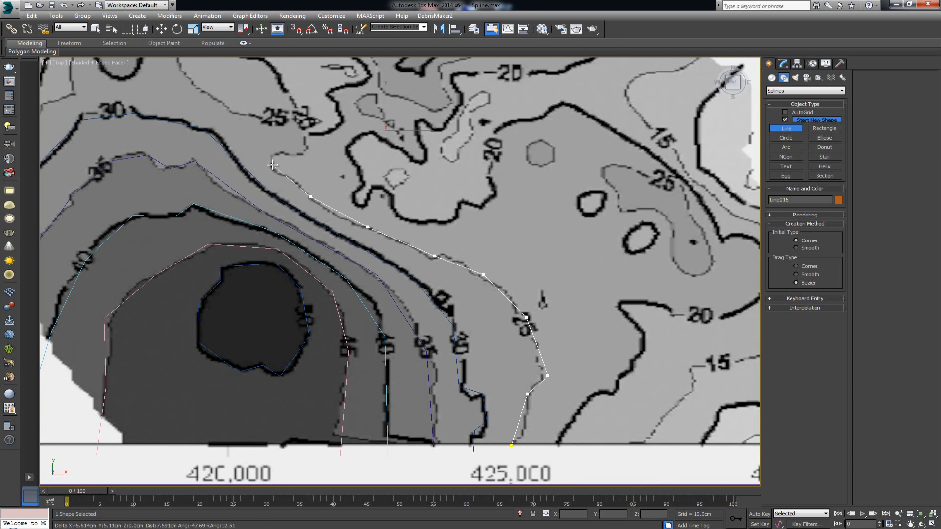
left_click(274, 154)
left_click(304, 150)
middle_click_drag(320, 164, 353, 291)
left_click(329, 250)
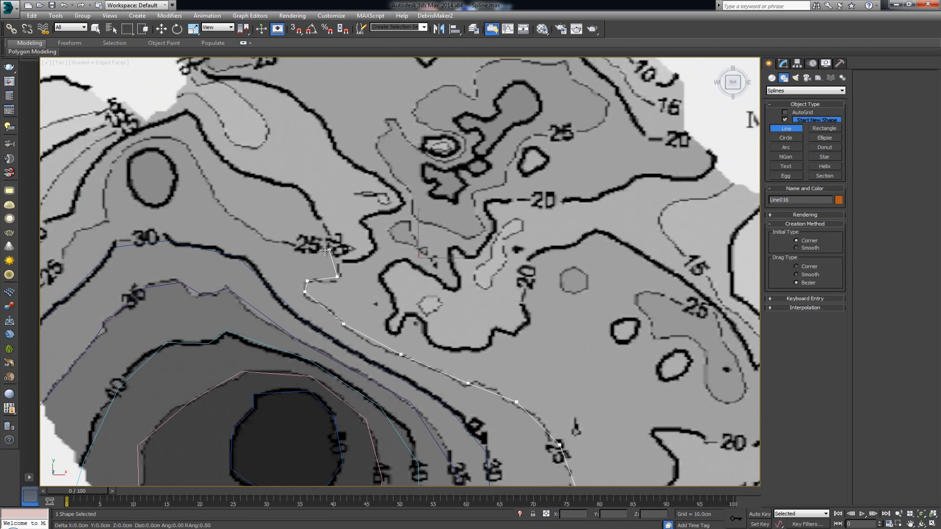
left_click(278, 241)
left_click(234, 215)
left_click(183, 140)
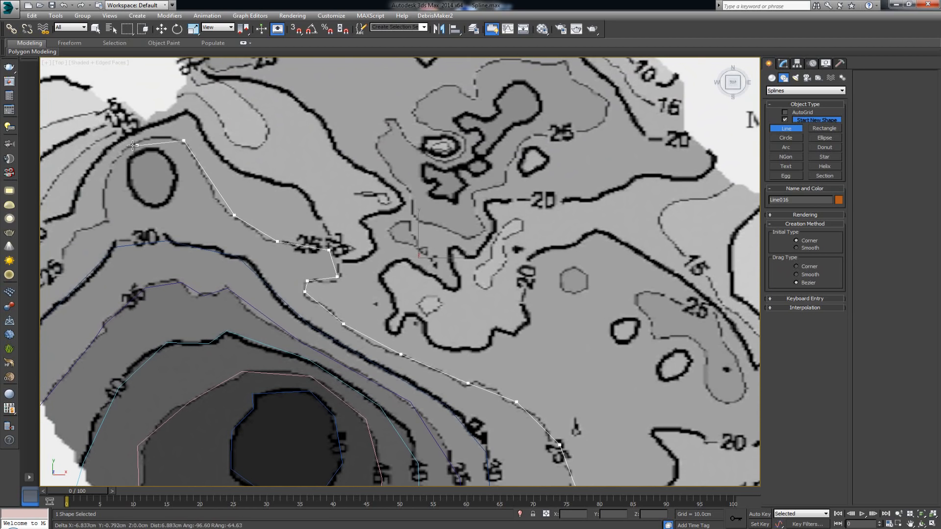
left_click(127, 146)
left_click(98, 169)
key("BackSpace")
left_click(101, 195)
left_click(103, 224)
middle_click_drag(55, 255, 230, 263)
left_click(187, 314)
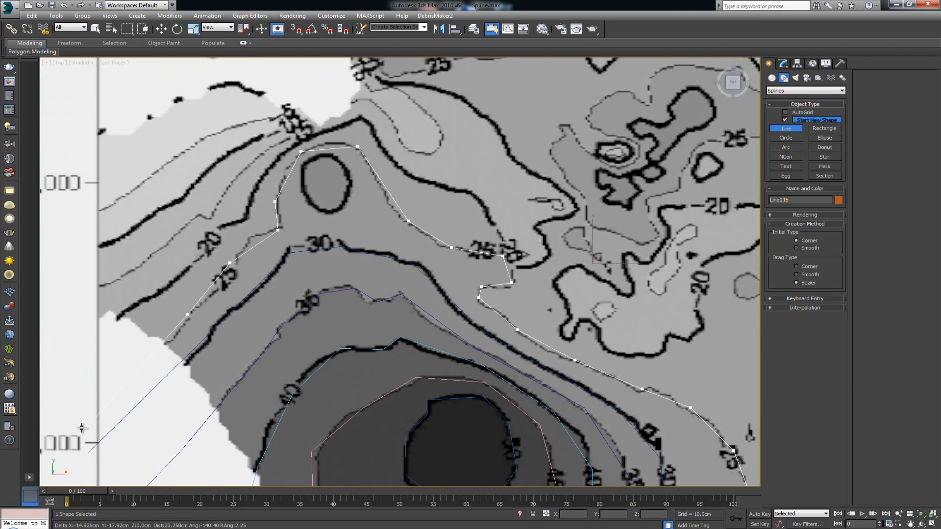
right_click(131, 345)
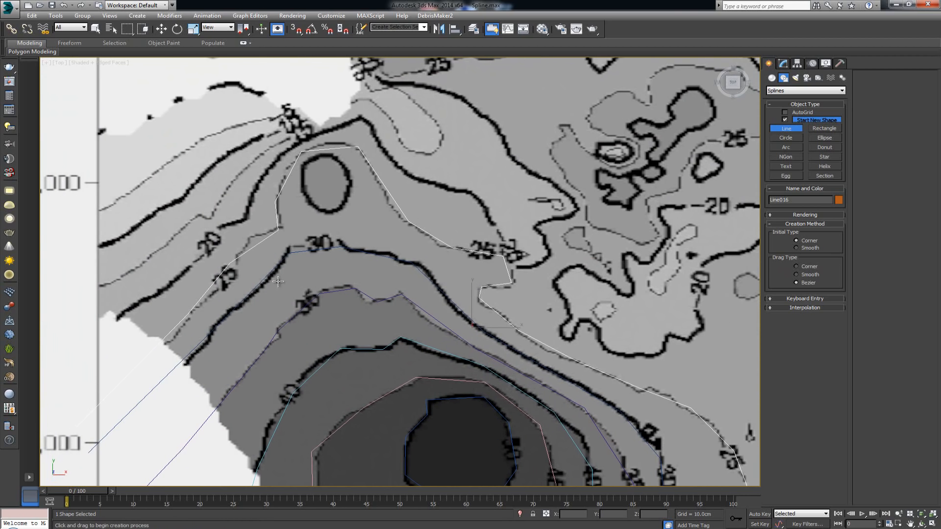
- Start a separate Line spline for the 20 contour beyond the western bank, tracing east around the jagged tip and back to the Congo River bank
middle_click_drag(341, 275, 334, 329)
left_click(77, 389)
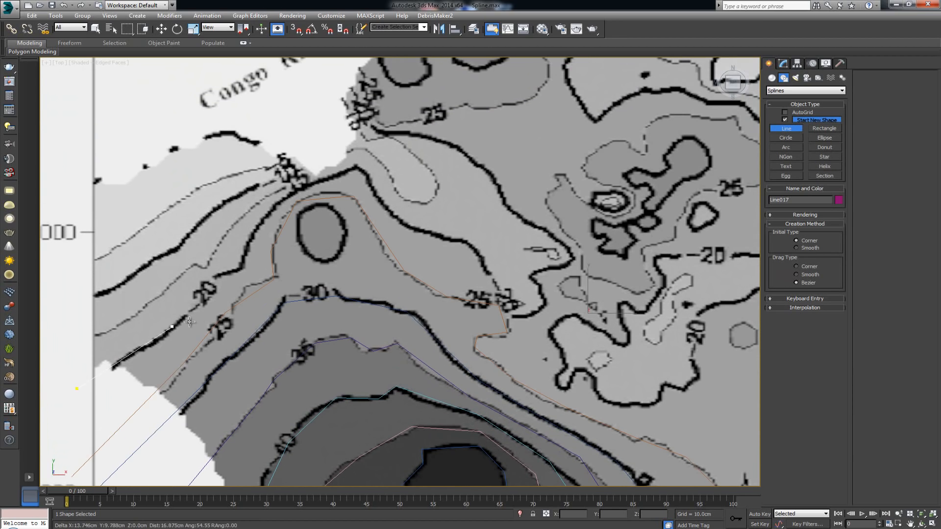
left_click(191, 306)
left_click(236, 267)
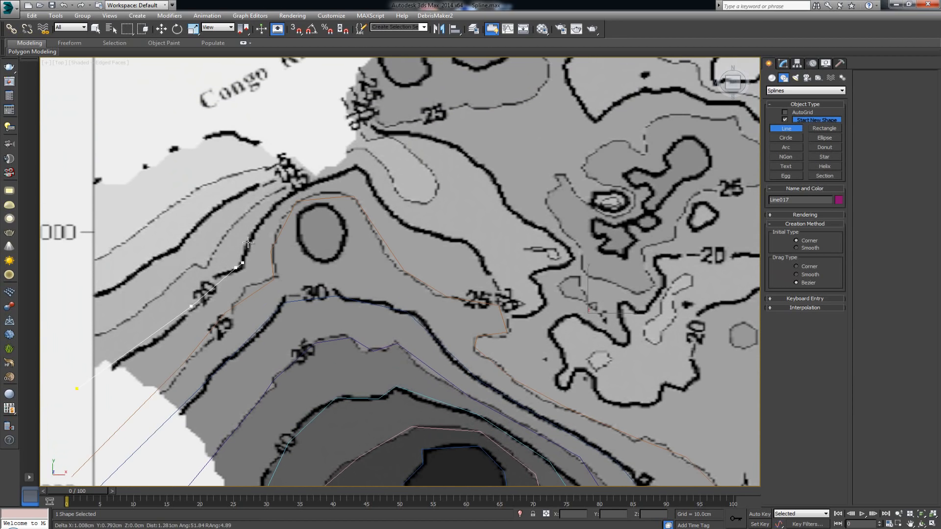
left_click(271, 206)
left_click(392, 214)
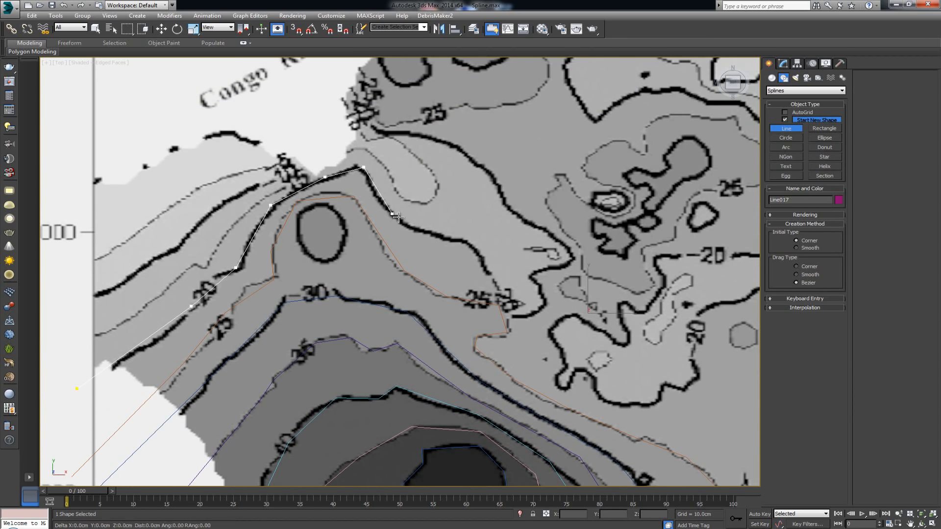
left_click(471, 247)
left_click(497, 288)
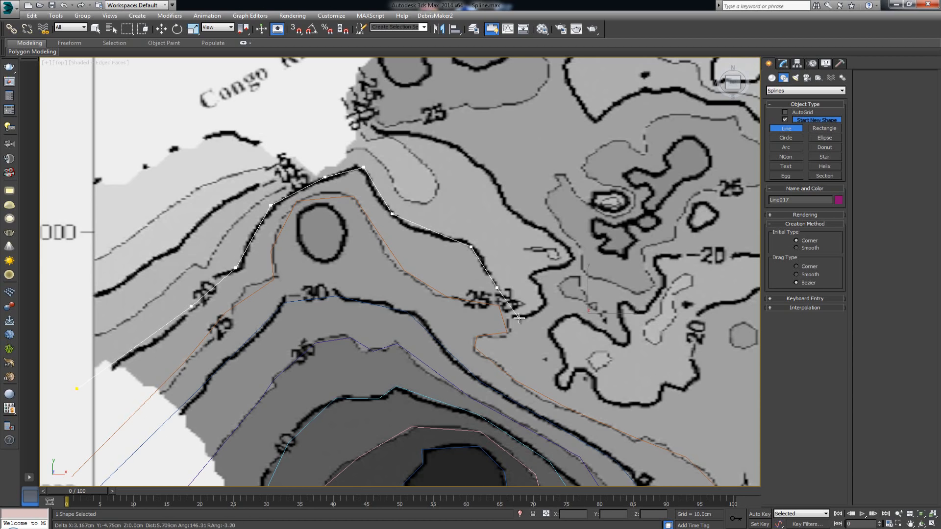
left_click(548, 306)
left_click(534, 274)
left_click(578, 260)
left_click(543, 230)
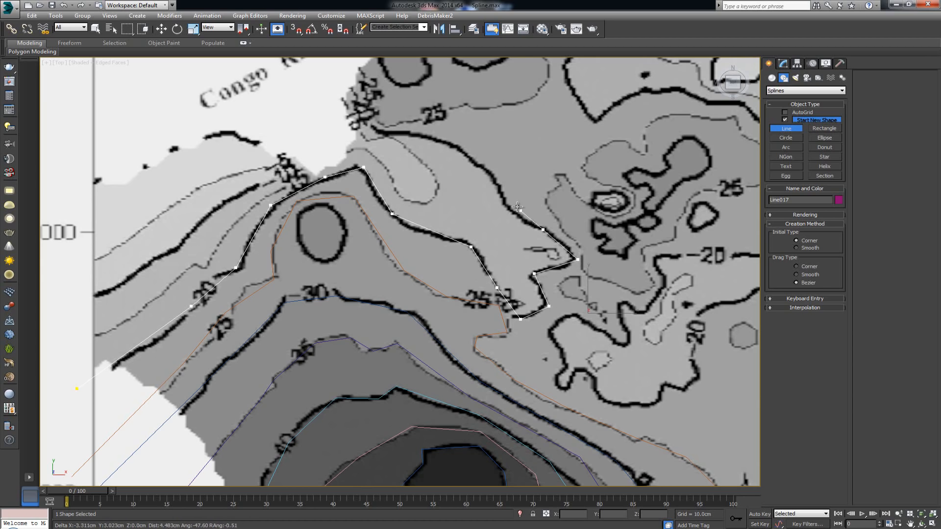
left_click(499, 198)
left_click(475, 162)
left_click(429, 137)
left_click(399, 131)
left_click(353, 106)
- Carry the 20 contour spline outside the northwestern bank, then along its northern bend and V-shaped notch to beyond the Malebo Pool bank
middle_click_drag(402, 148, 384, 281)
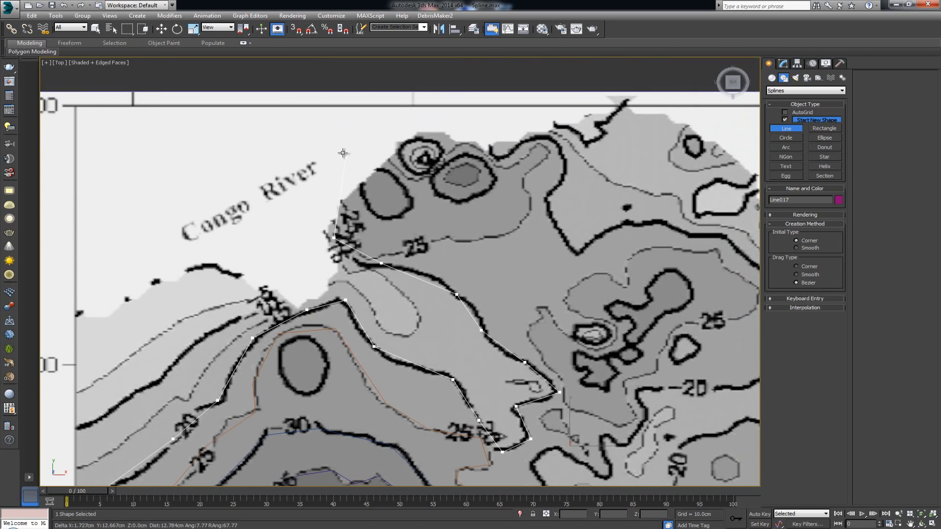
left_click(500, 156)
left_click(543, 135)
left_click(561, 151)
left_click(565, 158)
left_click(553, 194)
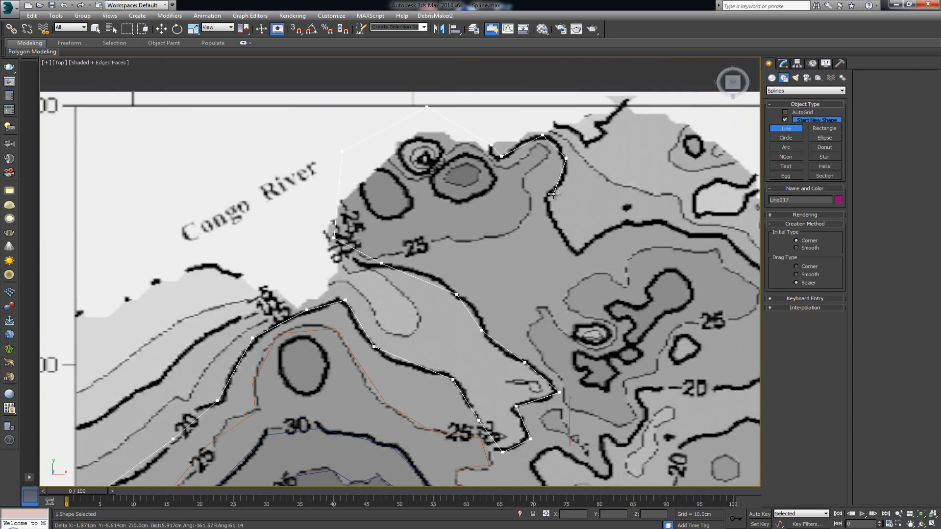
left_click(578, 255)
left_click(622, 226)
left_click(683, 234)
middle_click_drag(692, 235, 495, 209)
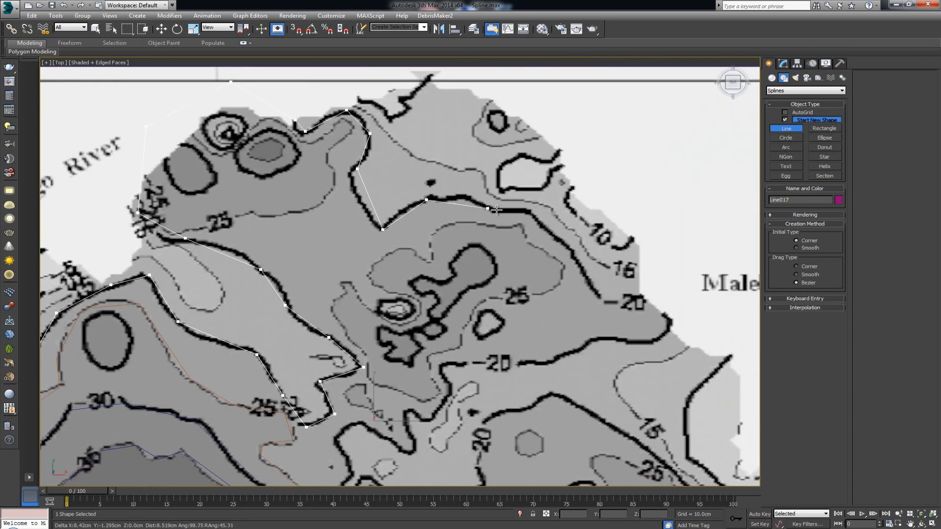
left_click(503, 212)
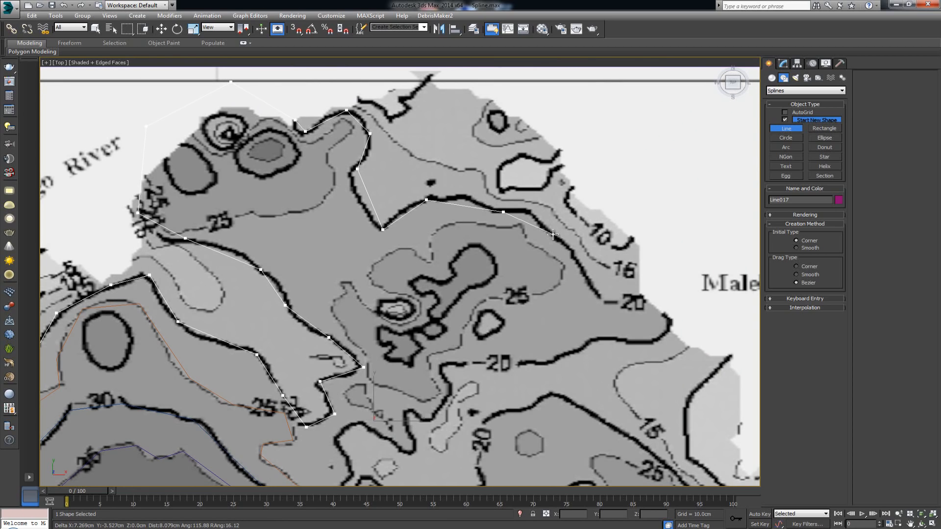
left_click(596, 297)
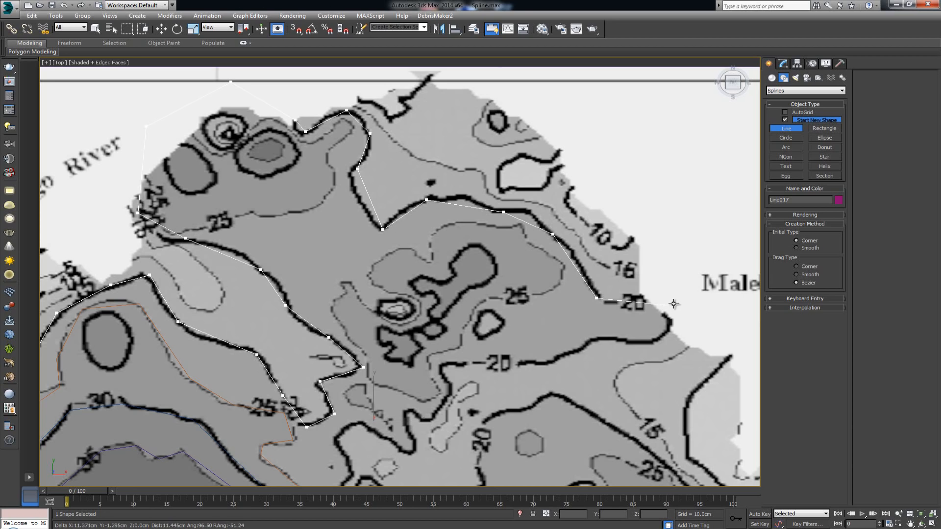
left_click(672, 296)
- Continue the 20 contour spline back west from the Malebo Pool bank, around the jagged central inlet and up to the crest east of it
left_click(662, 340)
left_click(609, 342)
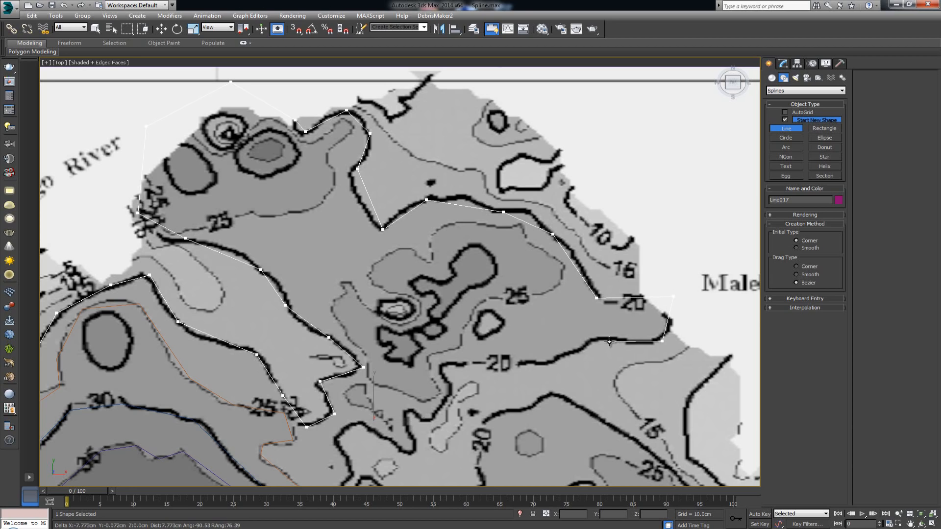
left_click(552, 361)
left_click(454, 367)
left_click(447, 394)
left_click(425, 423)
left_click(408, 412)
left_click(414, 445)
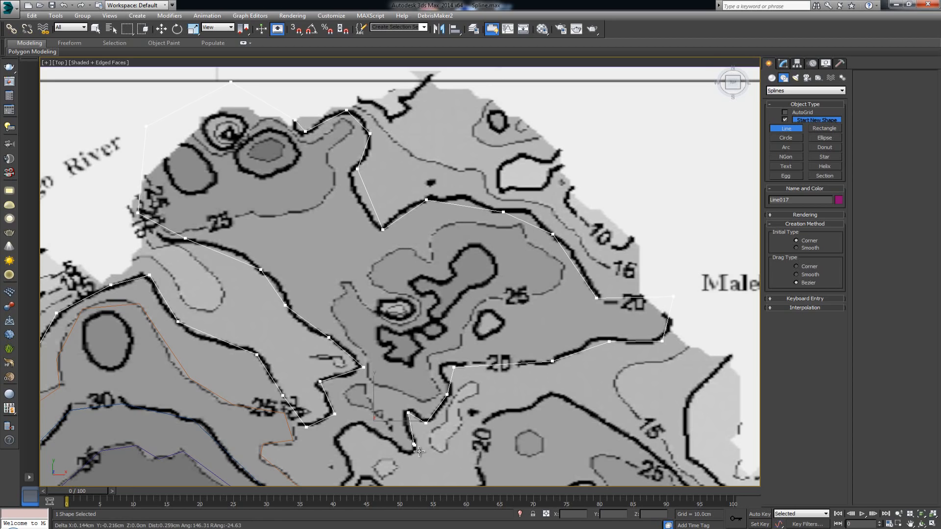
left_click(358, 422)
left_click(333, 442)
middle_click_drag(348, 471, 346, 354)
left_click(349, 354)
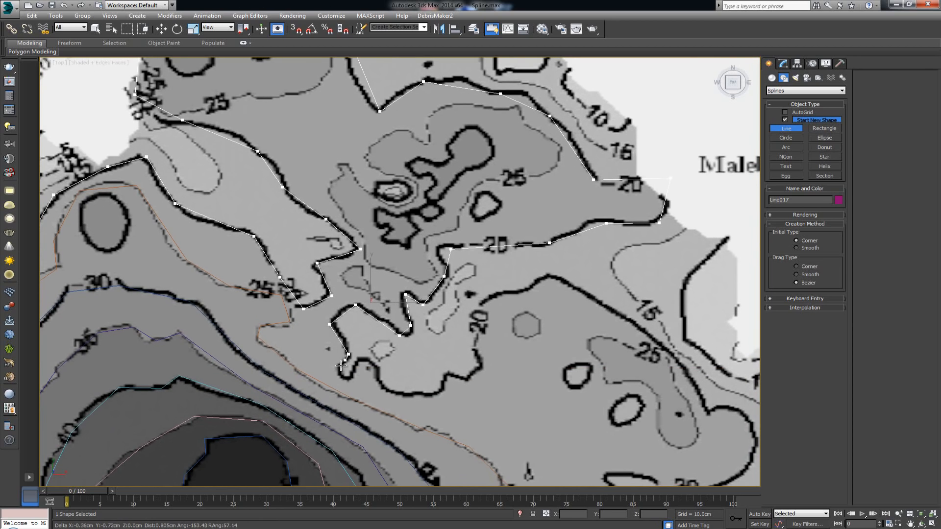
left_click(344, 380)
left_click(392, 390)
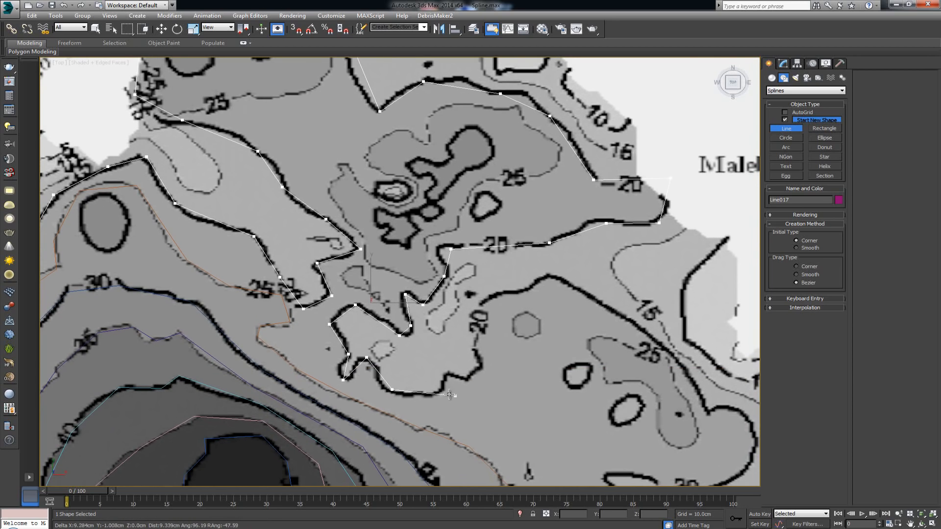
left_click(439, 391)
left_click(470, 374)
left_click(485, 358)
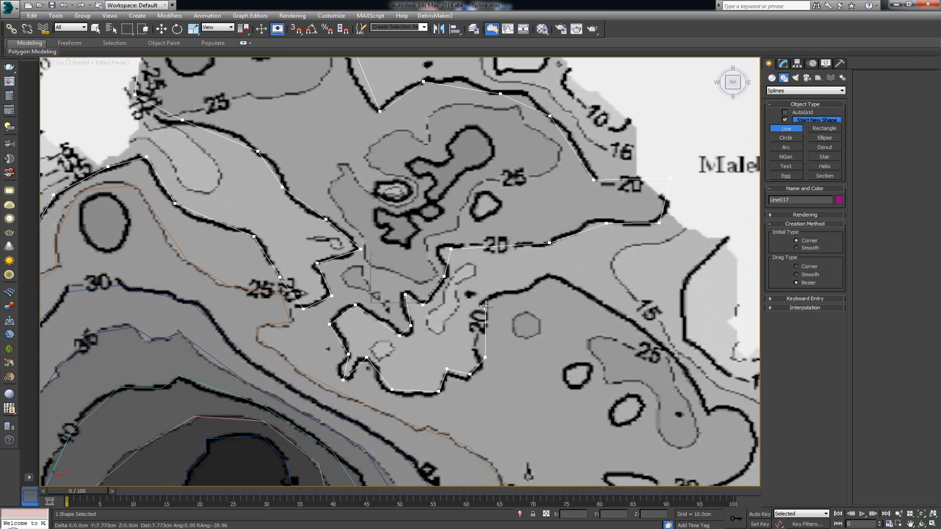
left_click(487, 297)
left_click(554, 278)
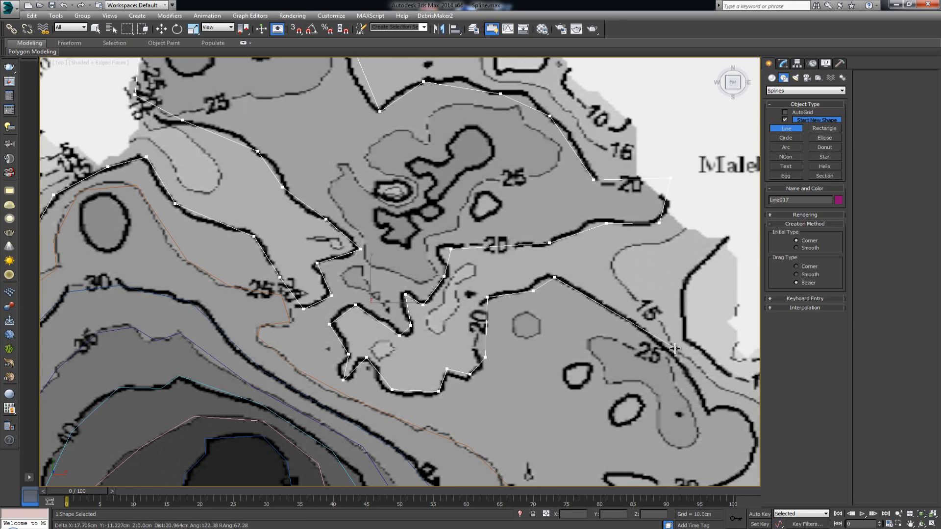
- Trace the rest of the 20 contour around the southeastern bulge to just below the map's lower border, leaving the spline open
left_click(673, 352)
middle_click_drag(674, 353, 560, 237)
left_click(597, 296)
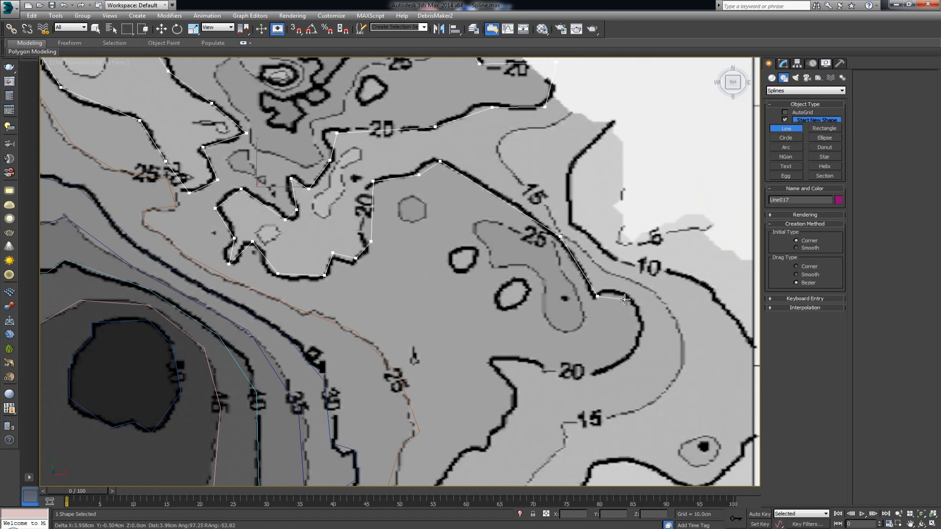
left_click(628, 302)
left_click(638, 346)
left_click(596, 373)
left_click(495, 359)
left_click(512, 394)
left_click(481, 450)
middle_click_drag(471, 446, 468, 328)
left_click(439, 358)
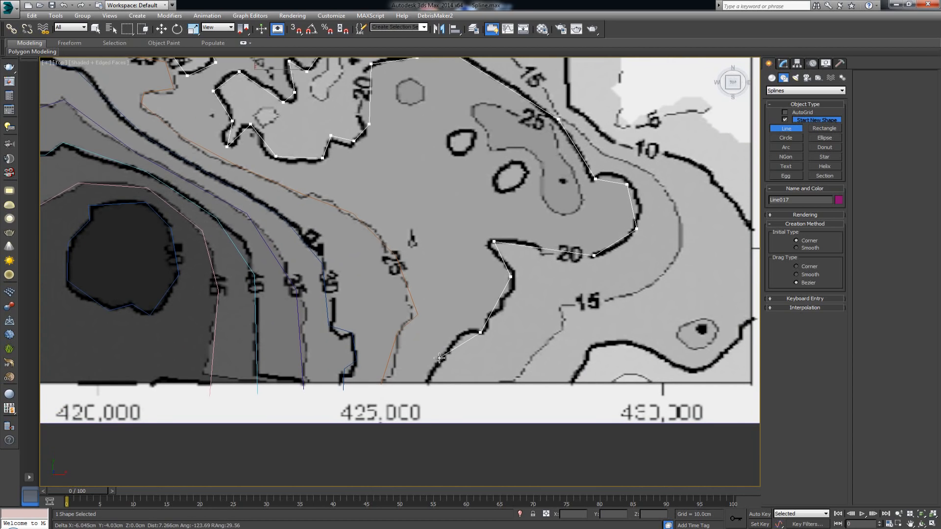
left_click(418, 394)
right_click(446, 264)
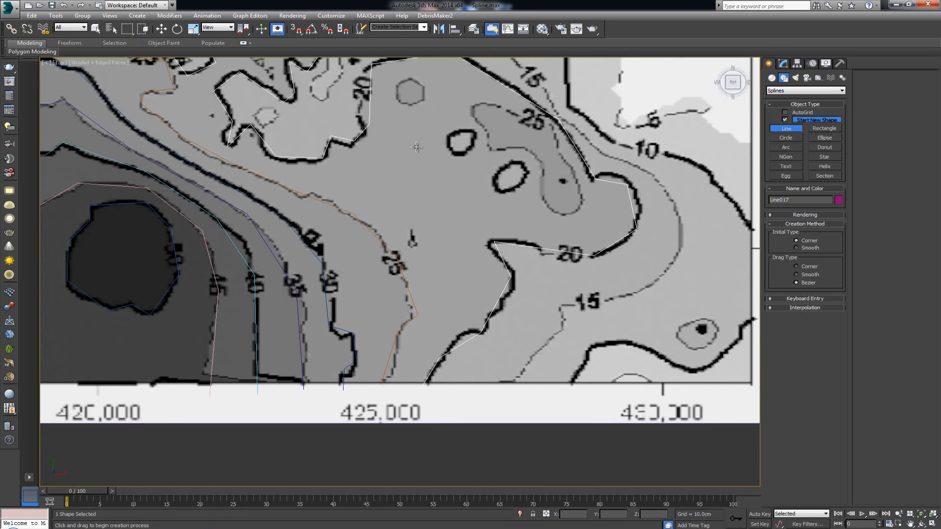
- Select the existing 25 contour spline and start the Line tool with Start New Shape turned off, so added splines join that shape
middle_click_drag(392, 222, 394, 292)
right_click(394, 292)
left_click(387, 328)
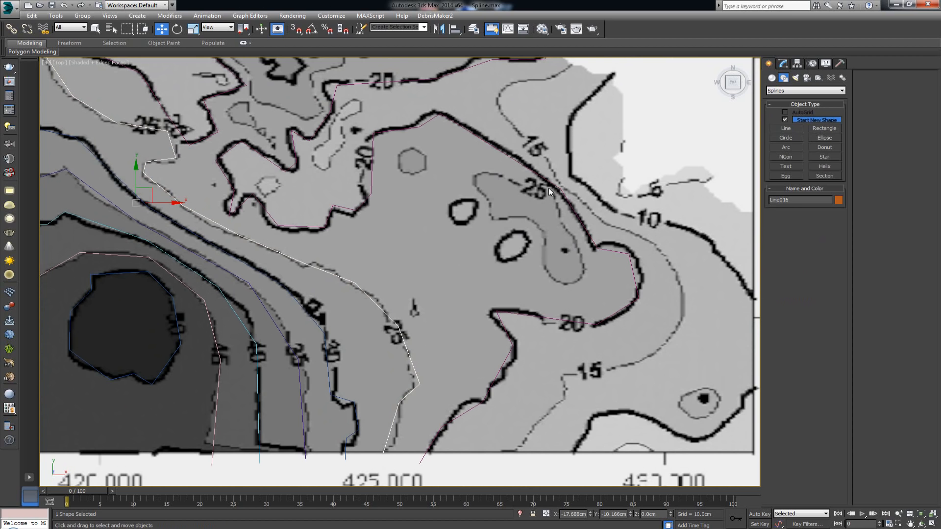
middle_click_drag(376, 59, 419, 211)
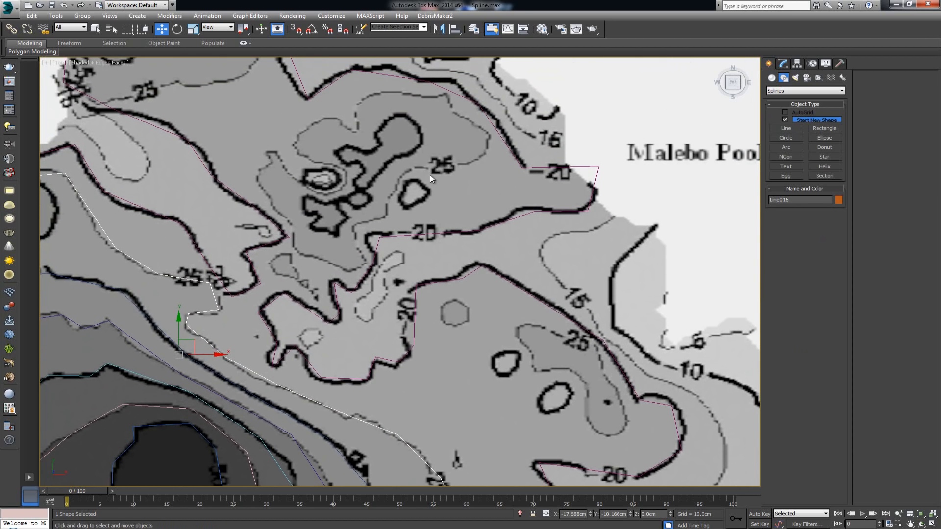
middle_click_drag(370, 259, 390, 250)
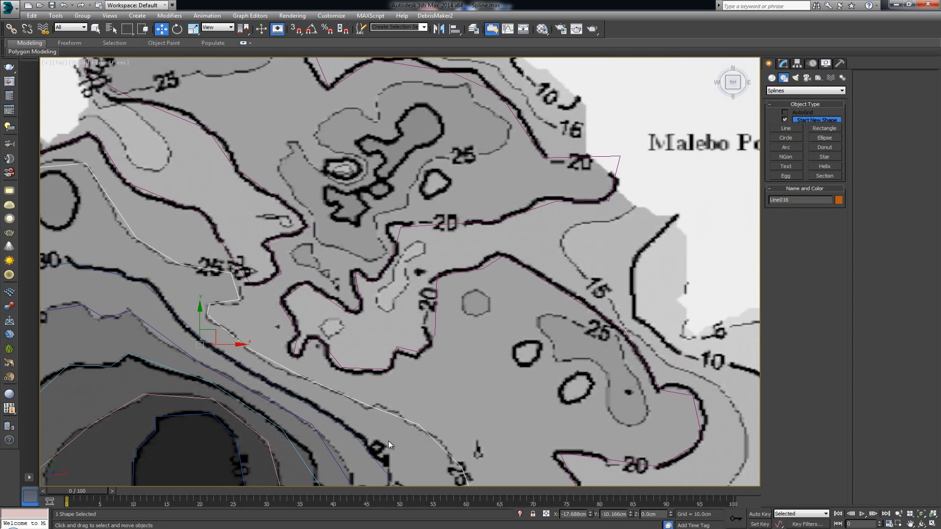
left_click(786, 118)
left_click(788, 129)
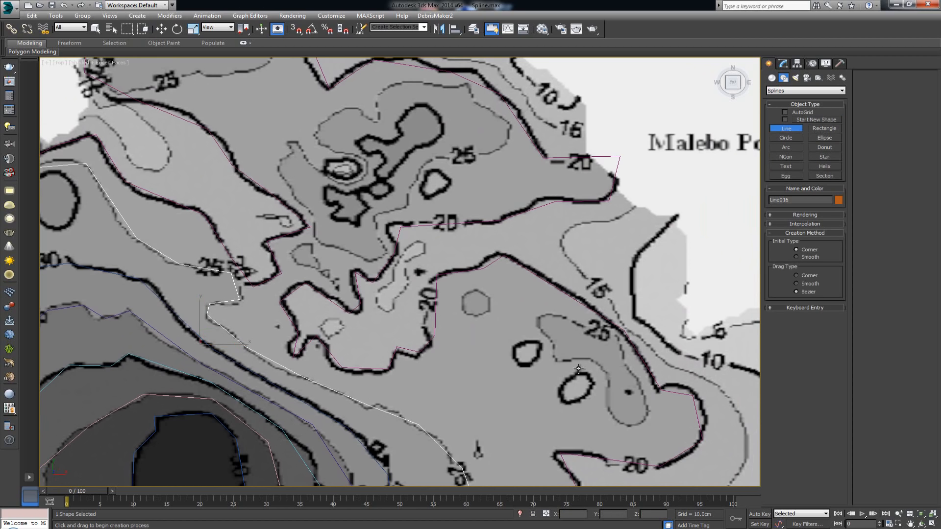
- Trace the elongated southeastern 25 contour as a closed spline within the selected 25 contour shape
left_click(558, 362)
left_click(594, 362)
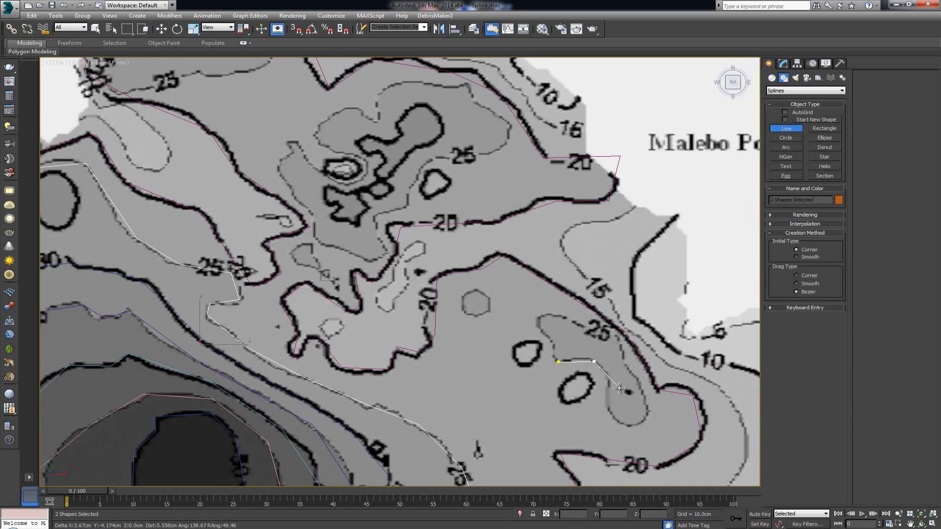
left_click(608, 384)
left_click(615, 420)
left_click(643, 419)
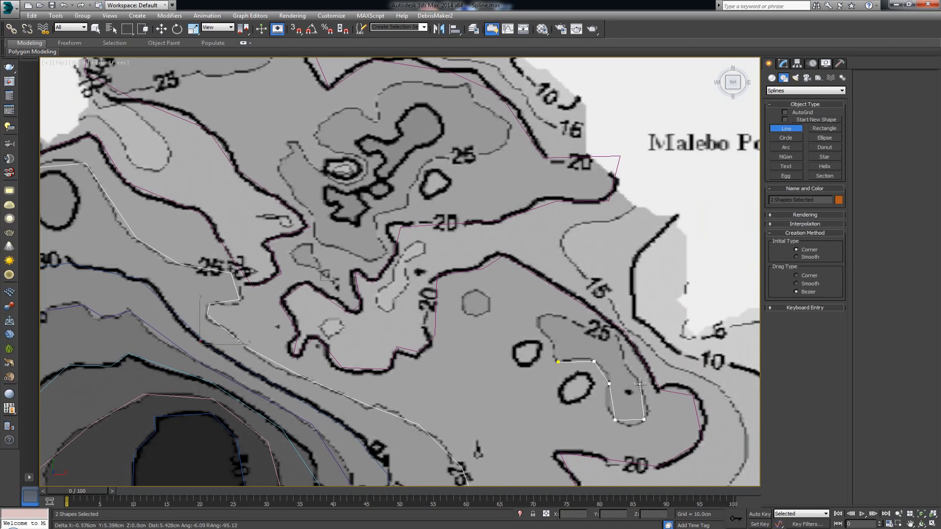
left_click(639, 379)
left_click(617, 335)
left_click(571, 324)
left_click(535, 315)
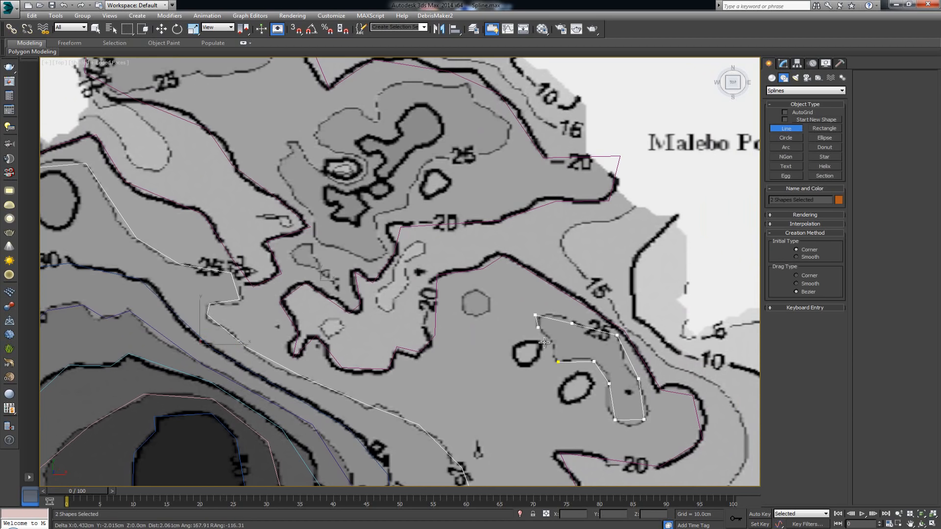
left_click(552, 344)
left_click(558, 362)
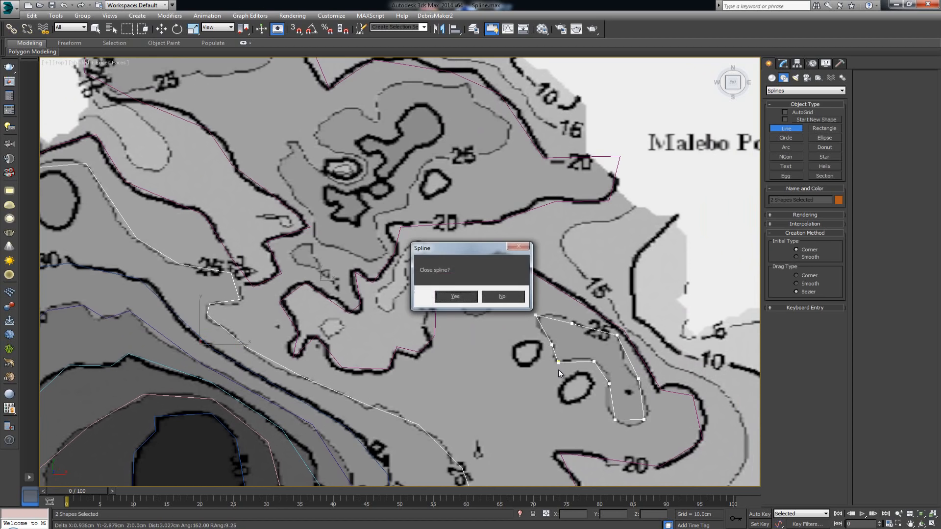
left_click(455, 297)
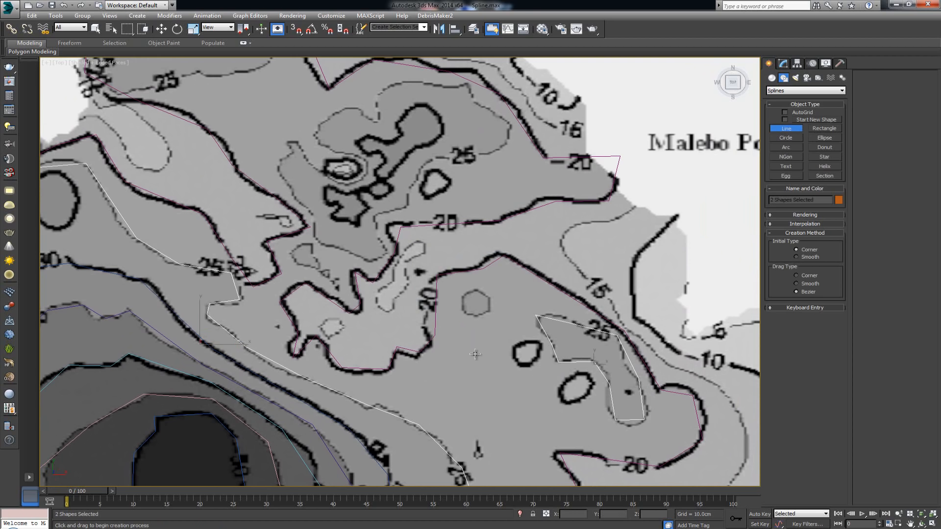
- Within the selected 25 contour shape, start tracing the central 25 contour from its southwestern edge around the south and up to its eastern tip
middle_click_drag(338, 304, 395, 417)
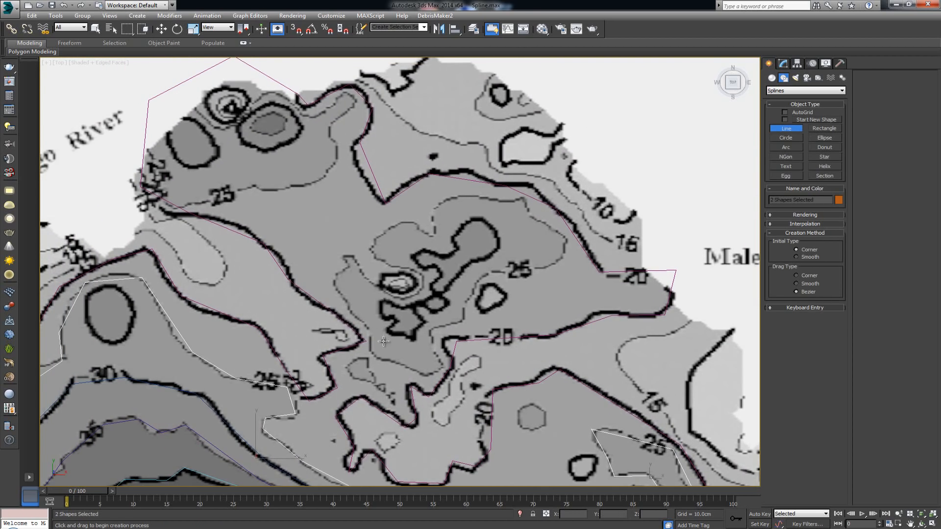
left_click(370, 352)
left_click(418, 373)
left_click(440, 364)
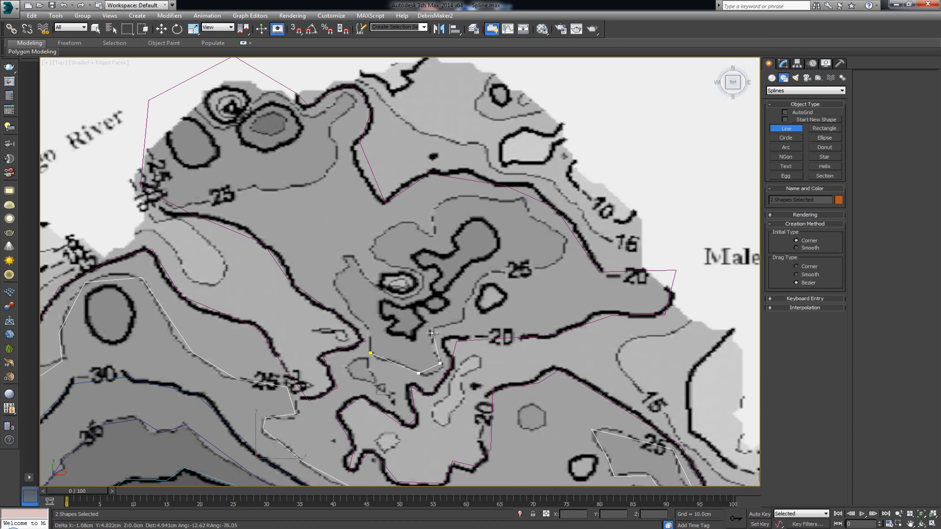
left_click(431, 333)
left_click(468, 314)
left_click(491, 271)
left_click(552, 264)
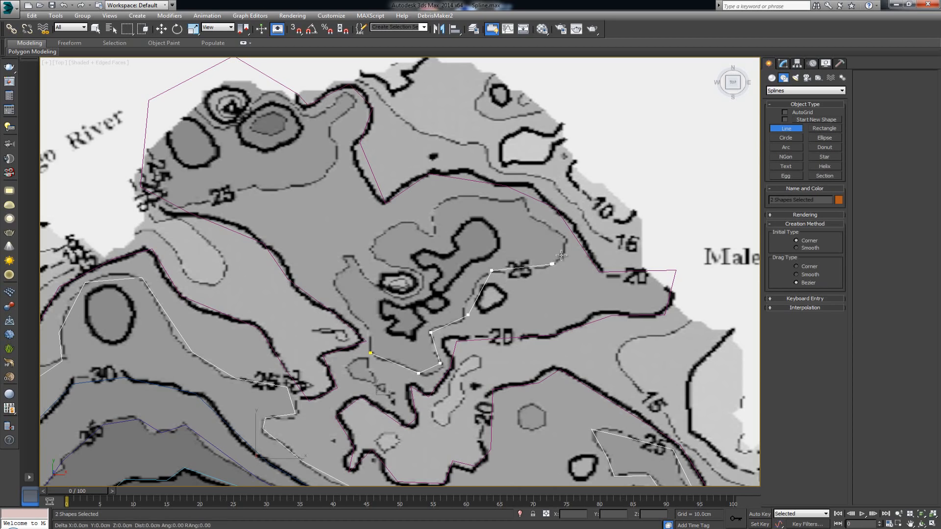
left_click(567, 241)
- Continue the central 25 contour spline west along its northern edge and around the northwestern lobe to the small ringed peak
left_click(525, 216)
left_click(518, 199)
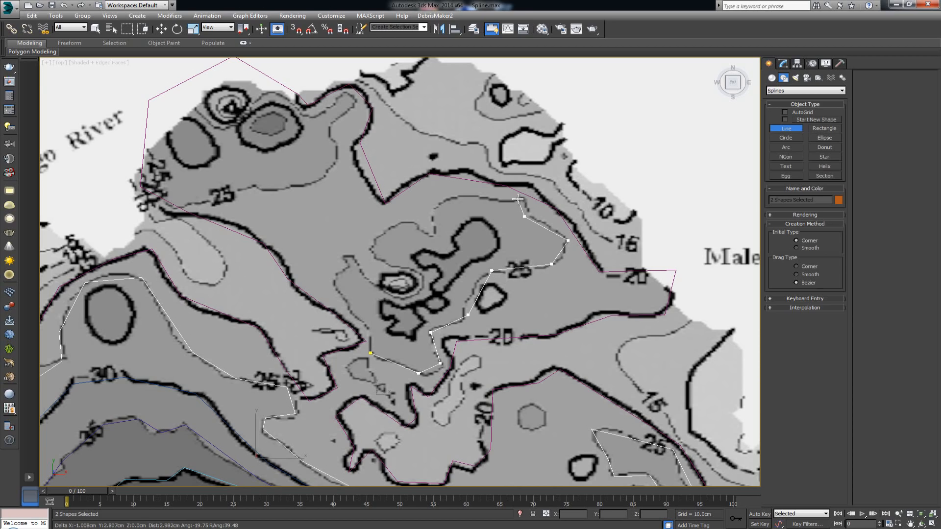
left_click(469, 196)
left_click(433, 208)
left_click(429, 235)
left_click(402, 222)
left_click(368, 251)
left_click(392, 267)
left_click(422, 278)
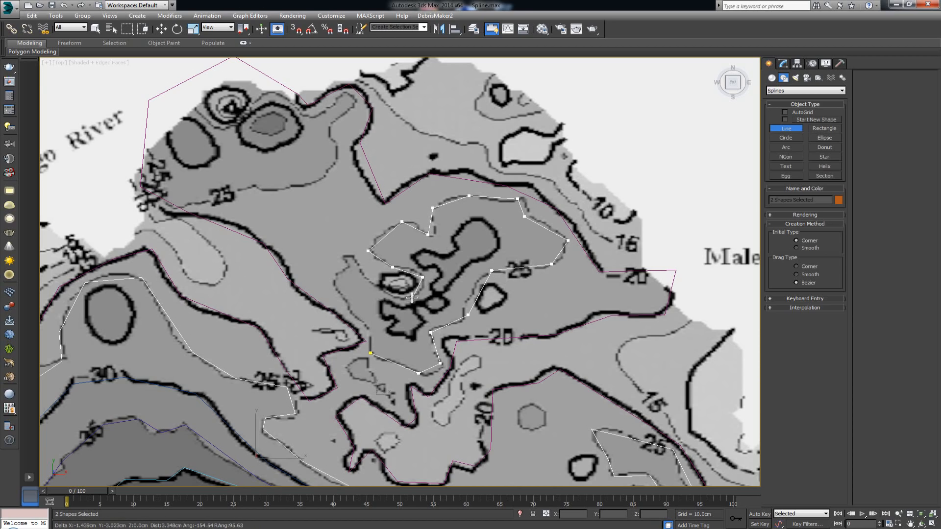
- Trace the central 25 contour below the ringed peak and around its western spur, closing the spline at its starting vertex
left_click(410, 299)
left_click(365, 277)
left_click(347, 257)
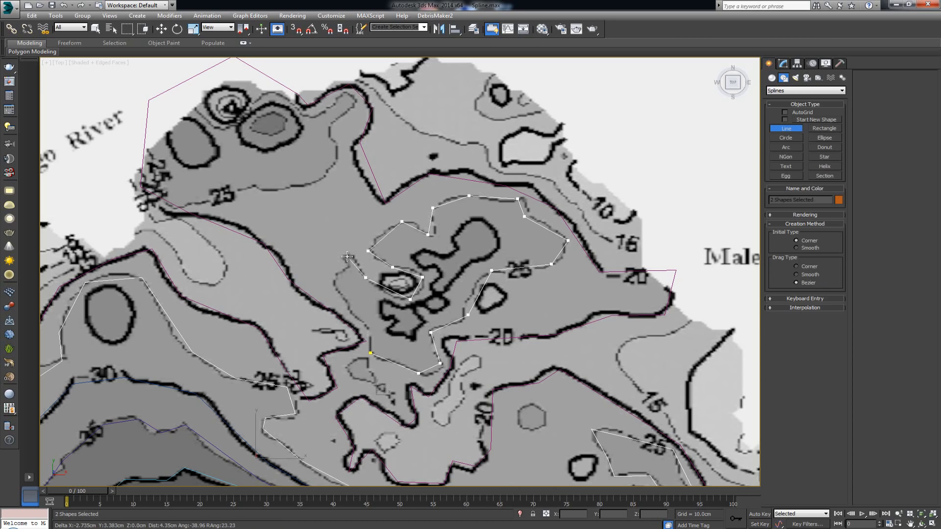
left_click(337, 283)
left_click(371, 332)
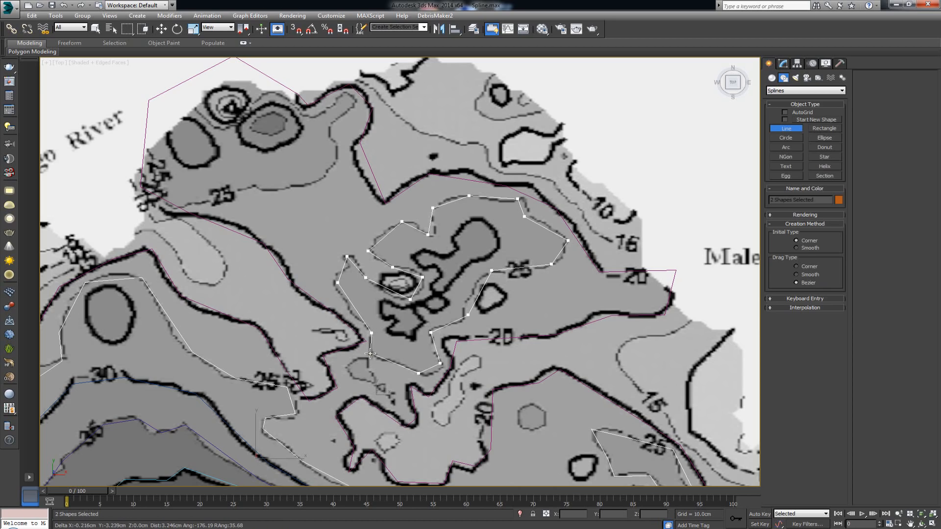
left_click(370, 353)
left_click(454, 296)
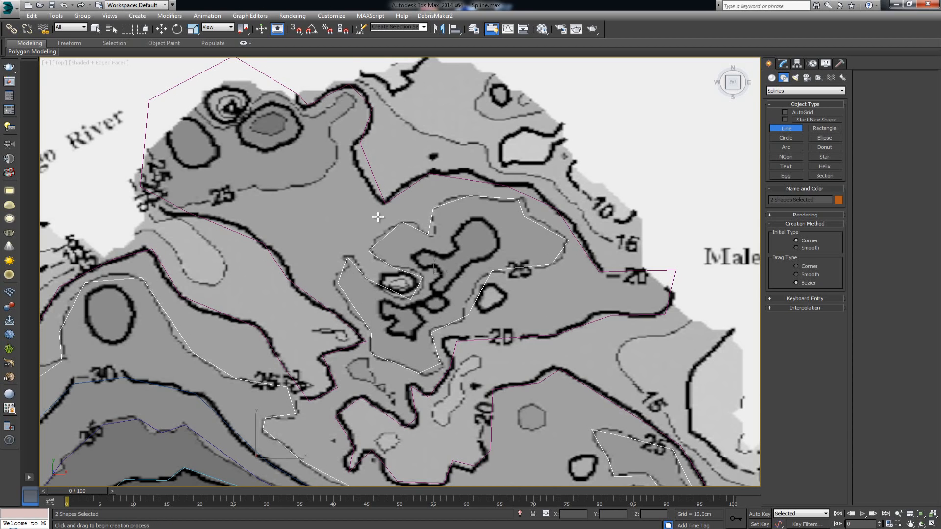
- Move the combined 25 contour shape slightly northwest with the Move tool and return it to its place on the map
scroll(378, 217, "down", 6)
scroll(408, 253, "up", 3)
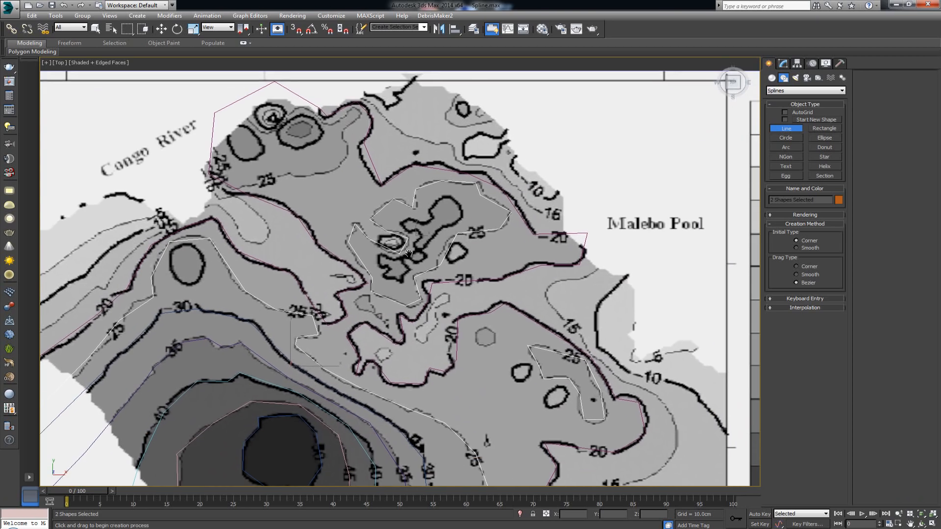
key("w")
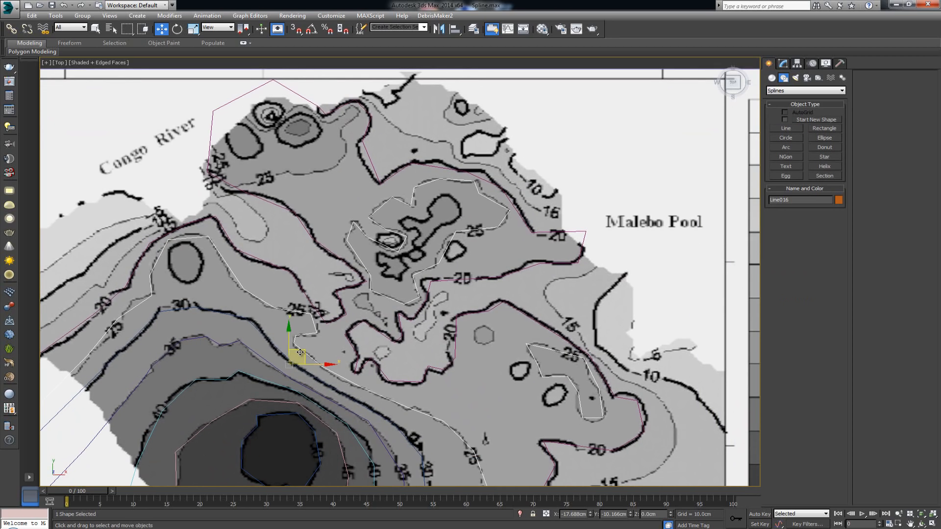
left_click_drag(300, 351, 231, 338)
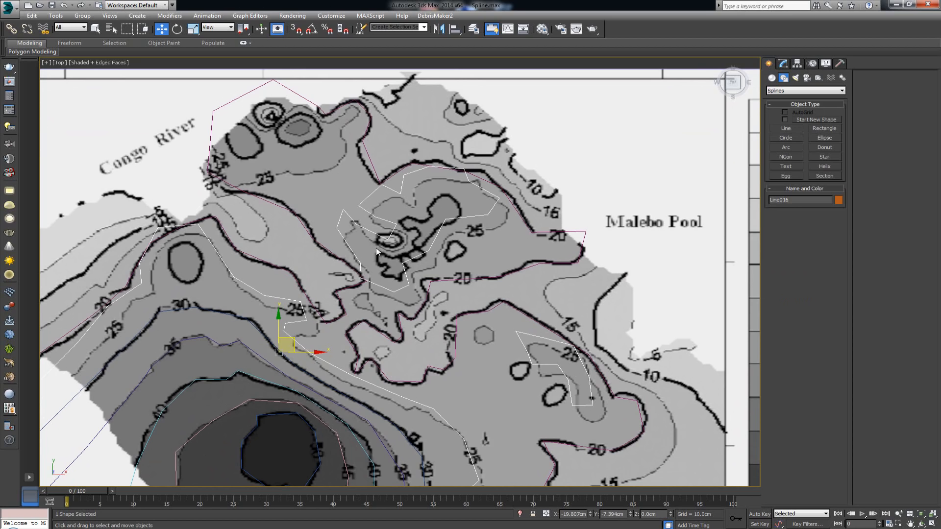
left_click_drag(376, 251, 387, 264)
- Deselect the shape, turn Start New Shape on, and trace the 15 contour with a new Line spline from the western border to the Congo River bank
left_click(578, 196)
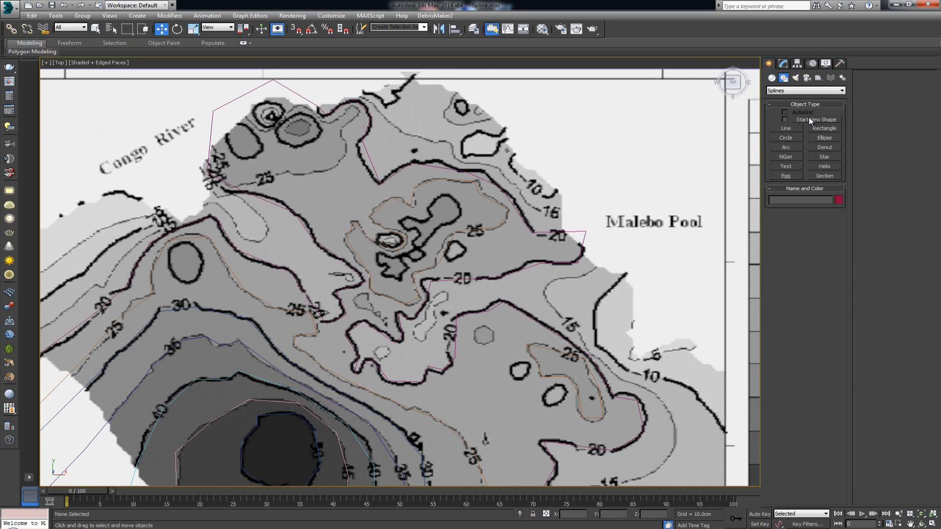
left_click(785, 120)
left_click(786, 127)
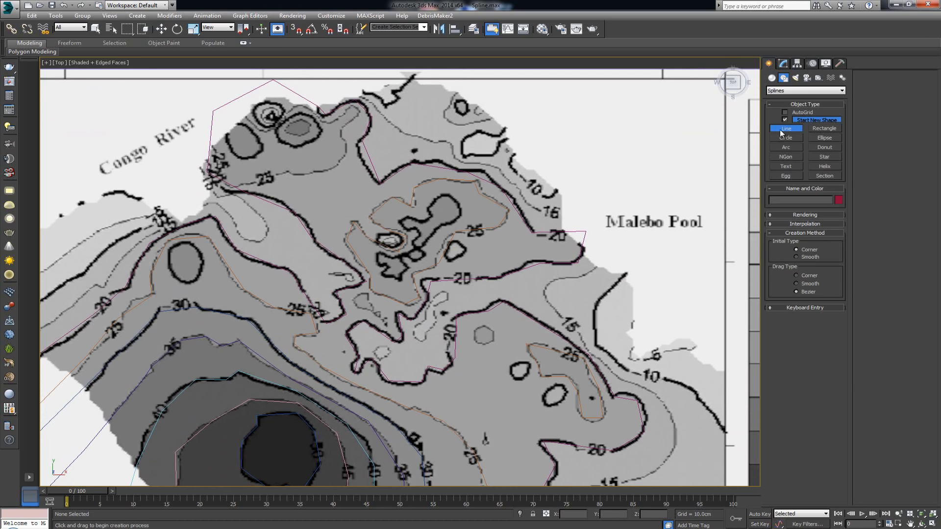
scroll(450, 172, "down", 2)
scroll(445, 269, "up", 2)
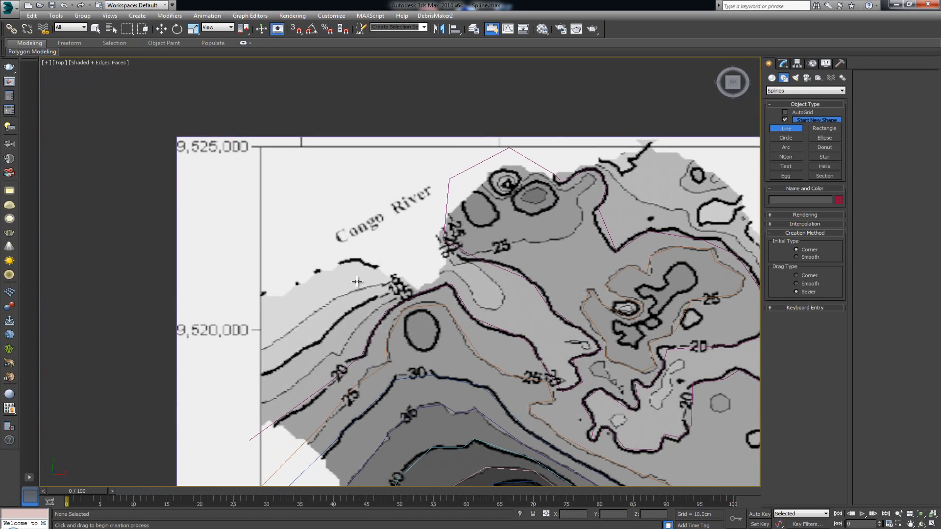
middle_click_drag(365, 290, 354, 289)
left_click(239, 413)
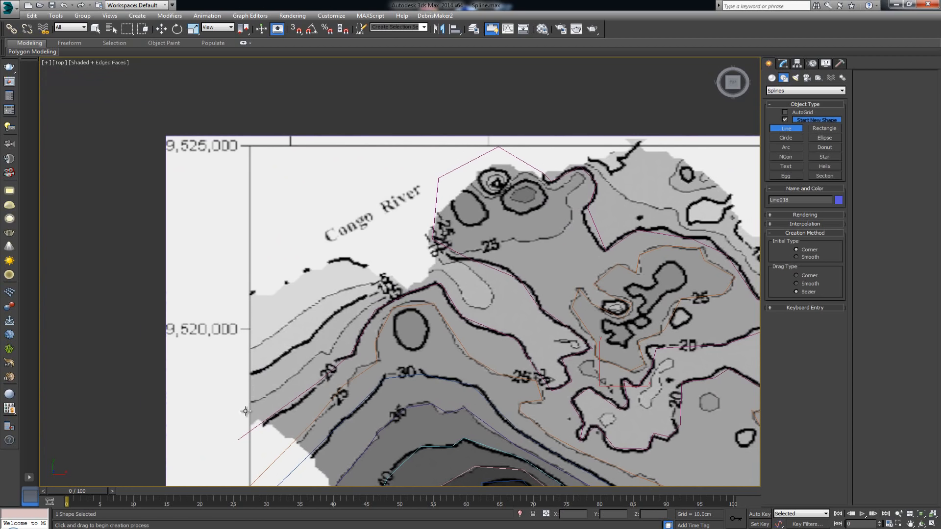
left_click(323, 347)
left_click(351, 324)
left_click(406, 284)
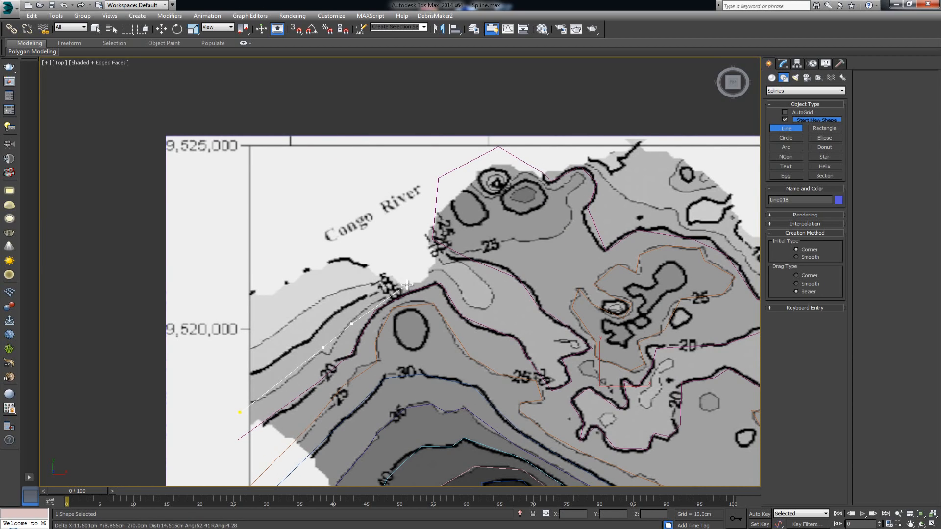
- Continue the 15 contour spline around the tongue beside the bank, outside the northern shoreline and southeast along the northeastern contour
left_click(443, 273)
left_click(481, 310)
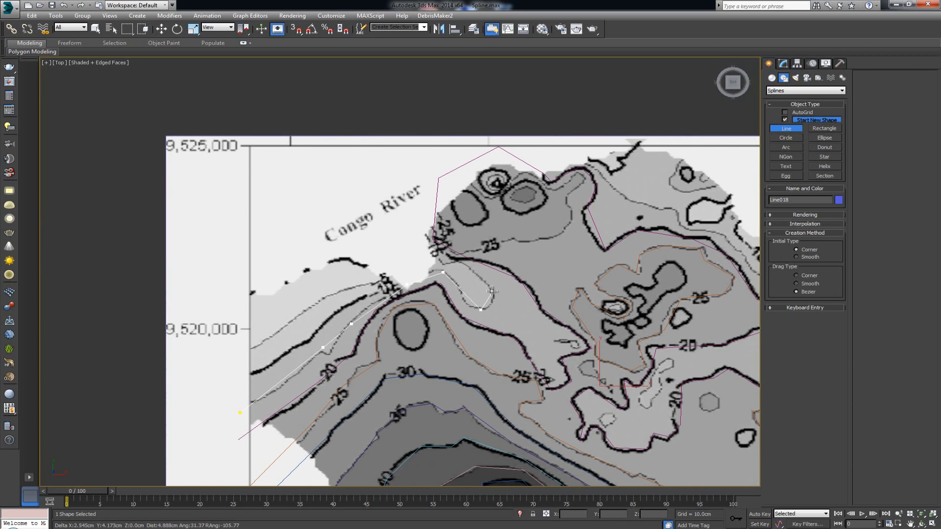
left_click(446, 256)
left_click(421, 236)
left_click(427, 165)
left_click(506, 135)
left_click(564, 161)
left_click(604, 169)
left_click(620, 182)
left_click(650, 207)
- Carry the 15 contour spline past the northeastern bank near Malebo Pool, around its inlet and southeast along the 15 label
middle_click_drag(755, 240, 535, 227)
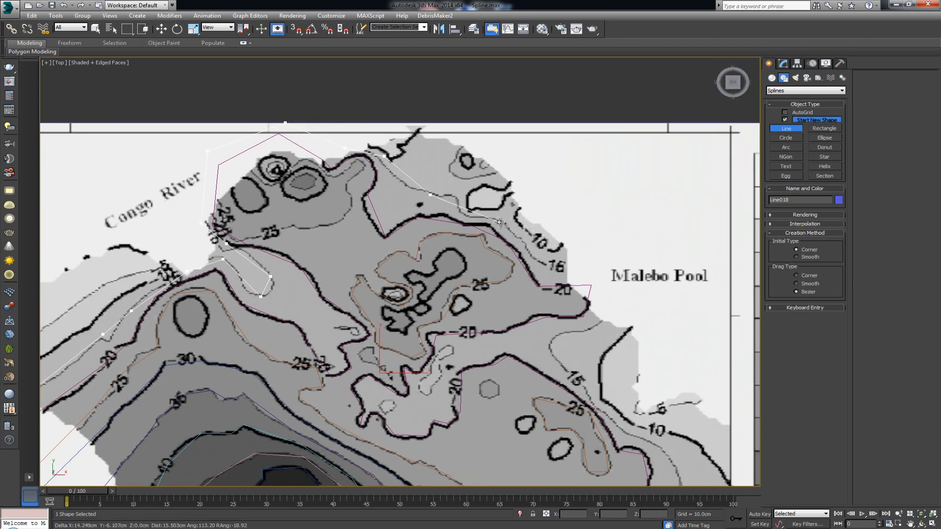
left_click(499, 222)
left_click(554, 269)
left_click(615, 283)
left_click(602, 324)
left_click(579, 332)
left_click(549, 342)
left_click(579, 383)
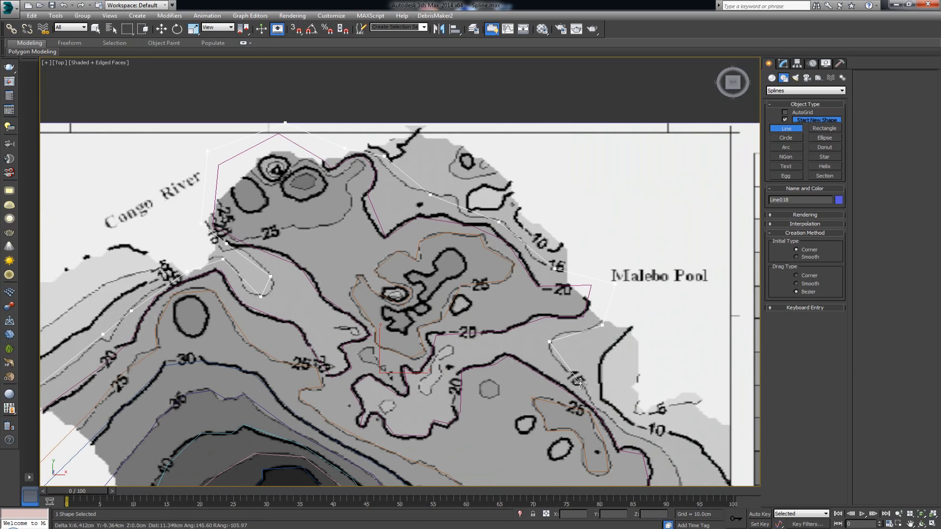
- Trace the rest of the 15 contour around the southeastern bulge to just below the map's lower border, leaving the spline open
left_click(622, 427)
middle_click_drag(653, 431, 614, 332)
left_click(635, 362)
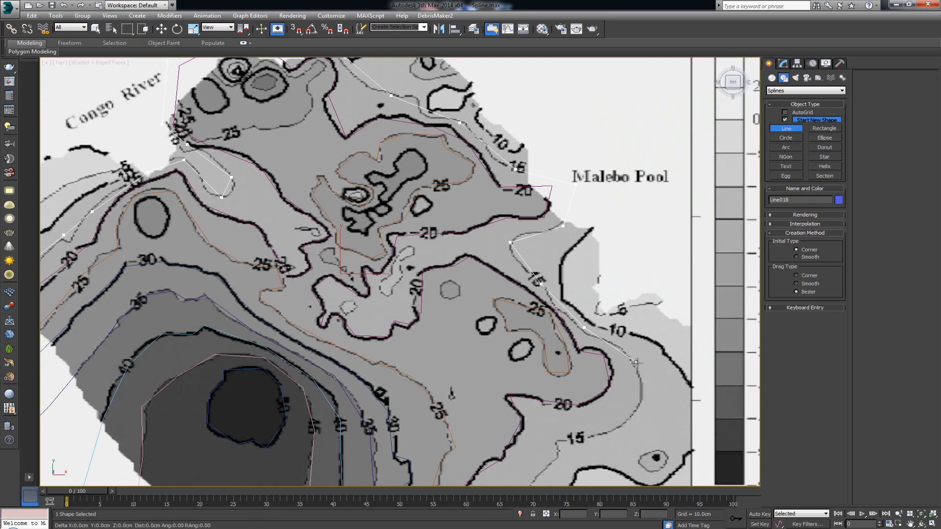
left_click(632, 414)
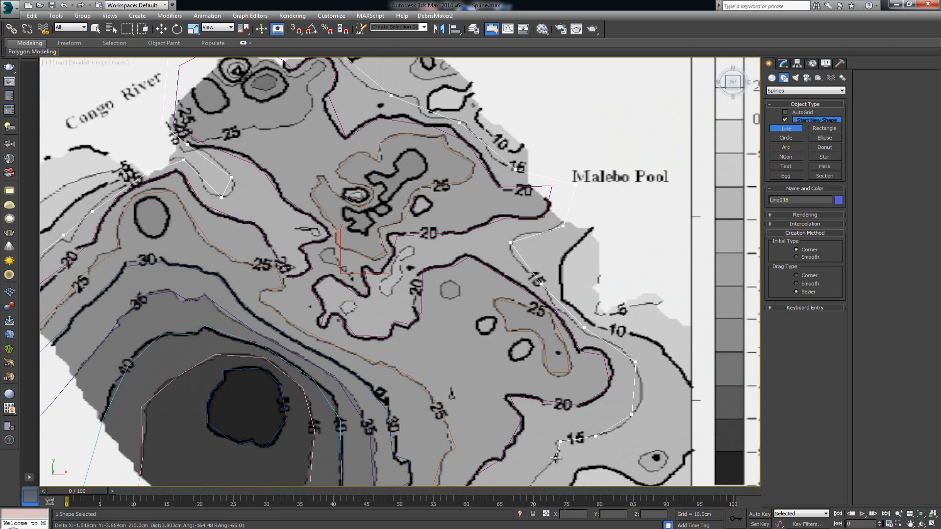
left_click(555, 458)
middle_click_drag(545, 477, 543, 394)
left_click(516, 423)
right_click(516, 423)
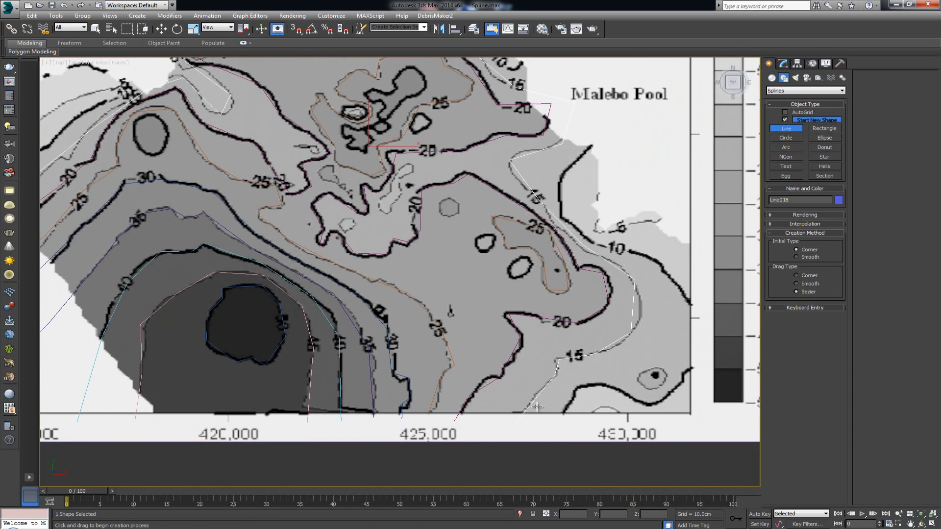
- Start a new Line spline for the 10 contour below the southeastern border, tracing it past the eastern border and back to the 10 label
left_click(559, 422)
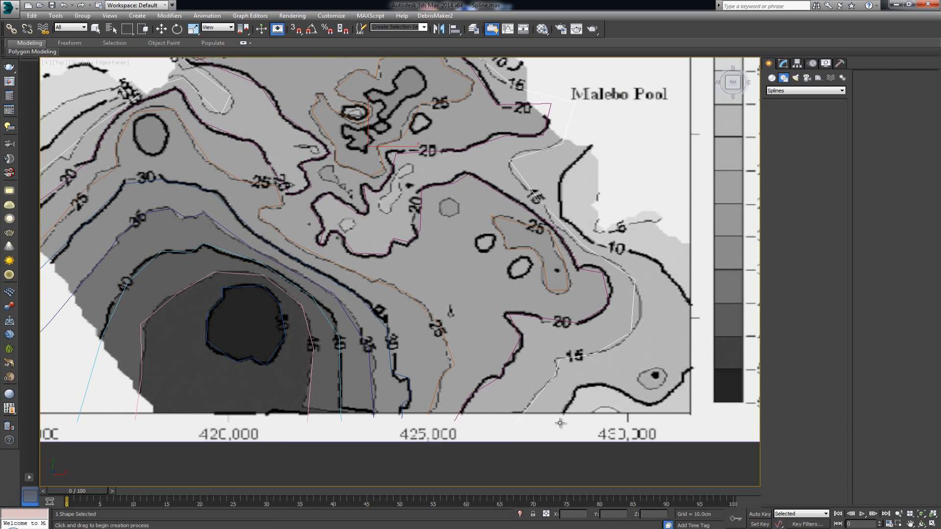
left_click(581, 382)
left_click(634, 397)
left_click(669, 399)
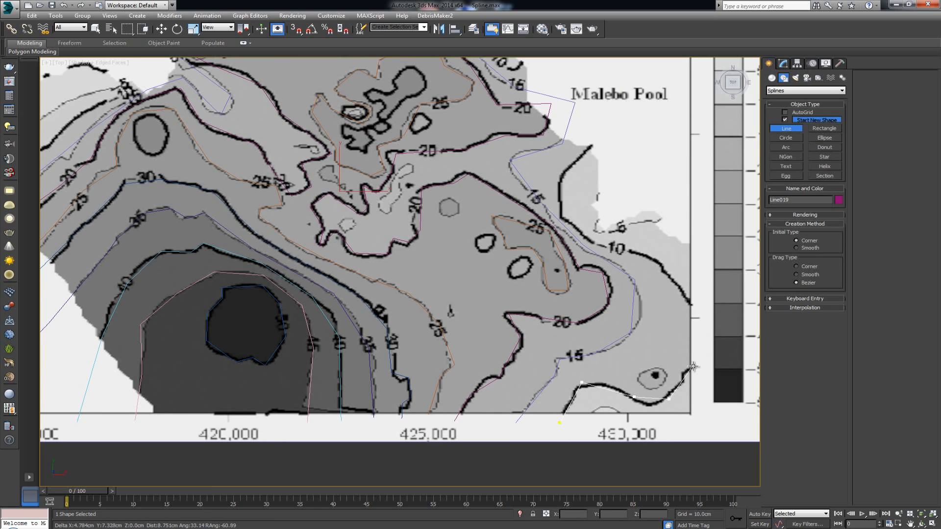
left_click(700, 364)
left_click(697, 304)
left_click(641, 251)
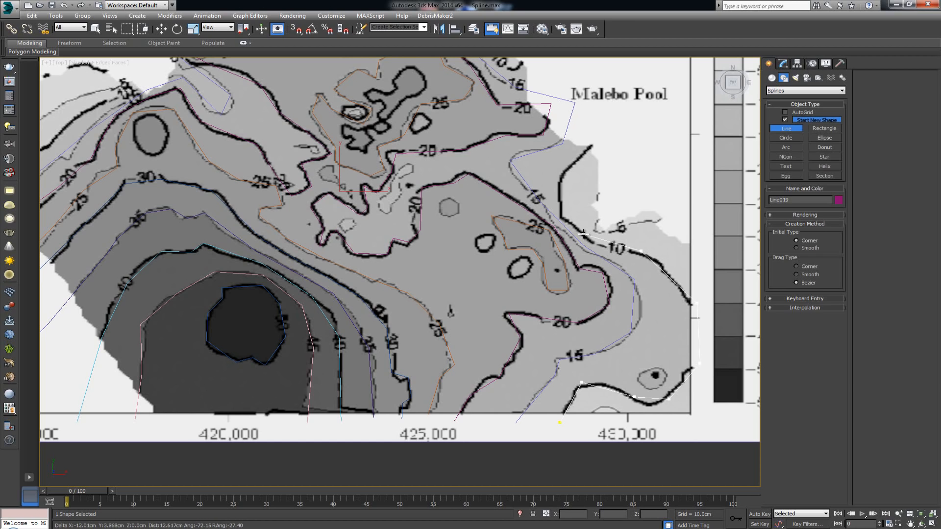
- Continue the 10 contour spline northwest around the Malebo Pool bank, along the northeastern shore and across to the northern shoreline
left_click(583, 233)
left_click(560, 187)
left_click(604, 133)
middle_click_drag(604, 133, 603, 256)
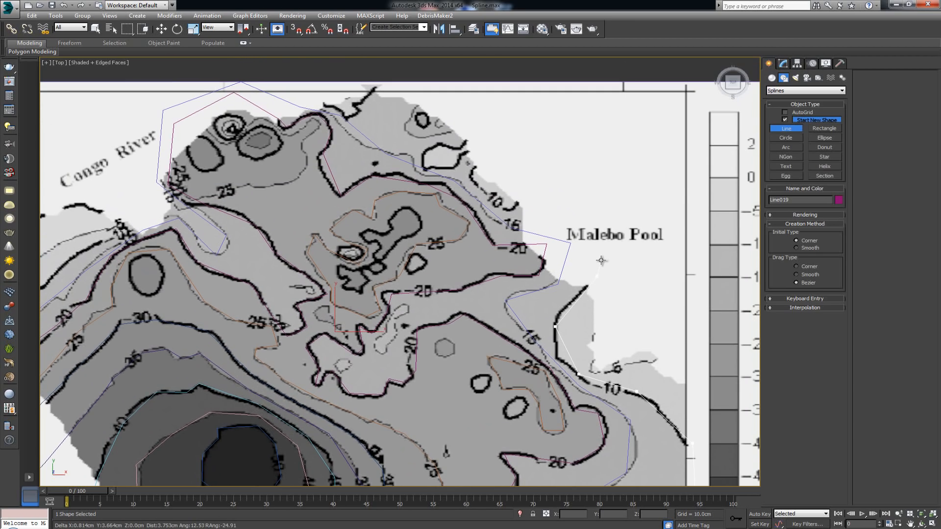
left_click(504, 209)
left_click(468, 177)
left_click(481, 144)
left_click(331, 96)
- Take the 10 contour spline outside the northwestern shoreline and down to the western border, leave it open and exit the Line tool
middle_click_drag(331, 96, 398, 149)
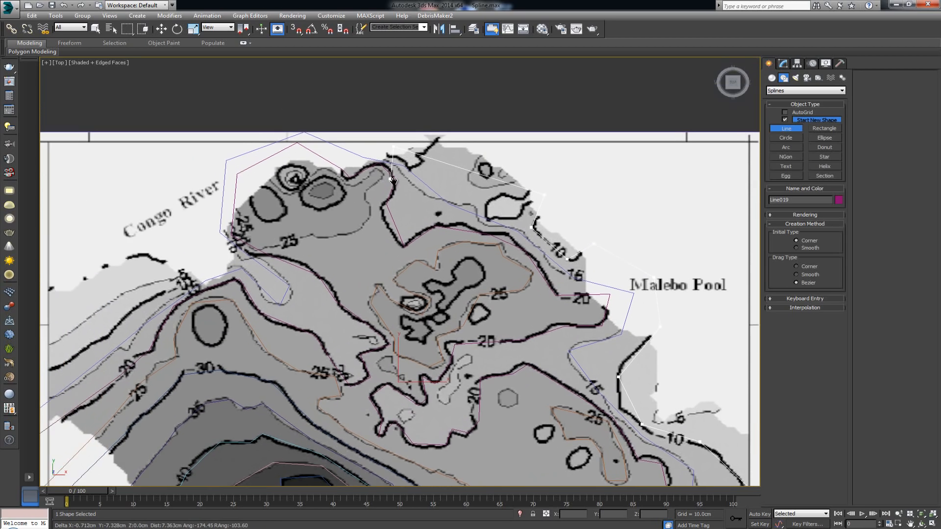
left_click(291, 116)
left_click(209, 246)
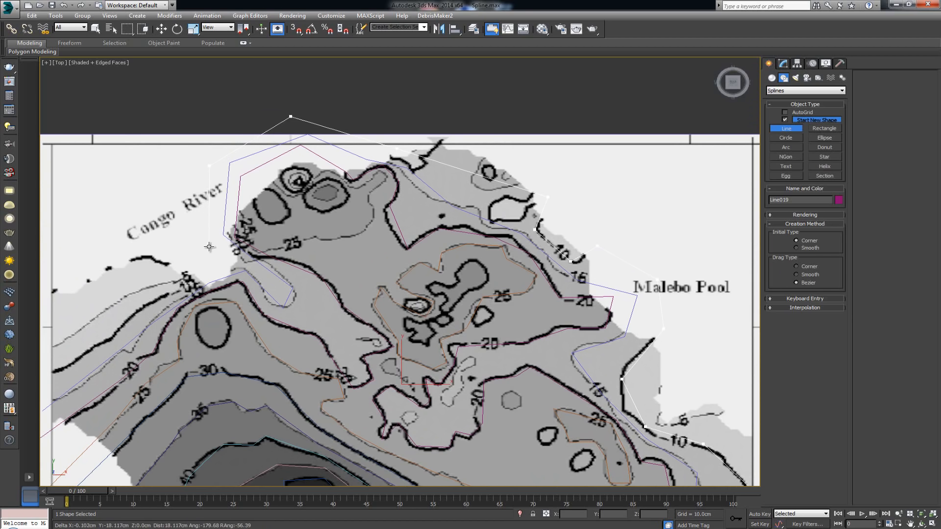
left_click(193, 285)
left_click(140, 310)
left_click(127, 321)
left_click(112, 340)
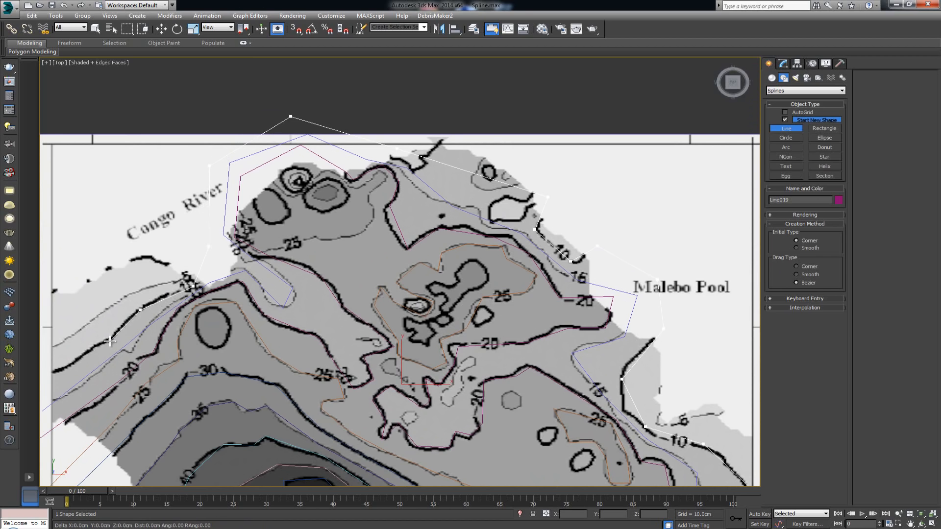
left_click(48, 377)
right_click(48, 377)
right_click(195, 318)
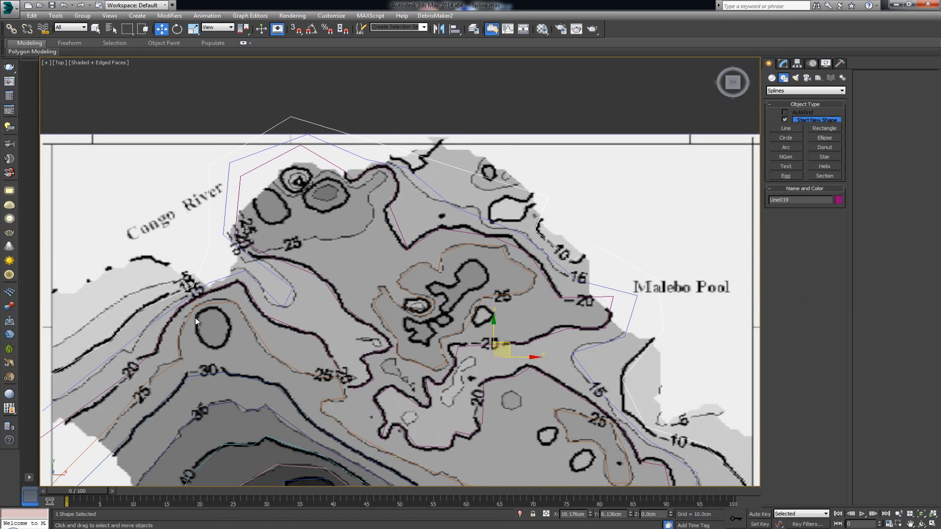
- Examine the stacked contour splines above the map from several angles in the Perspective view, and return to the maximized top view
scroll(433, 290, "down", 3)
key("alt+w")
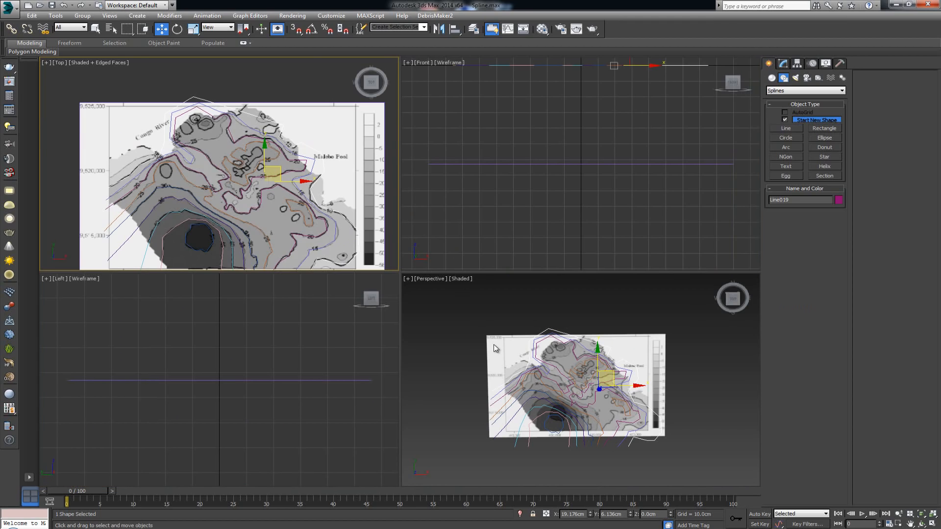
right_click(494, 348)
key("alt+w")
middle_click_drag(443, 349, 389, 263, "alt")
scroll(374, 296, "up", 5)
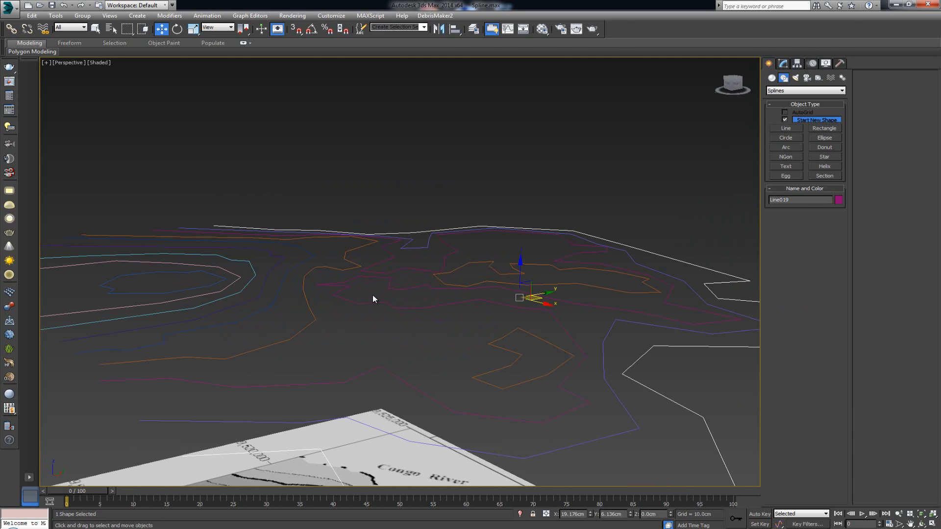
scroll(376, 317, "down", 5)
middle_click_drag(361, 235, 433, 307, "alt")
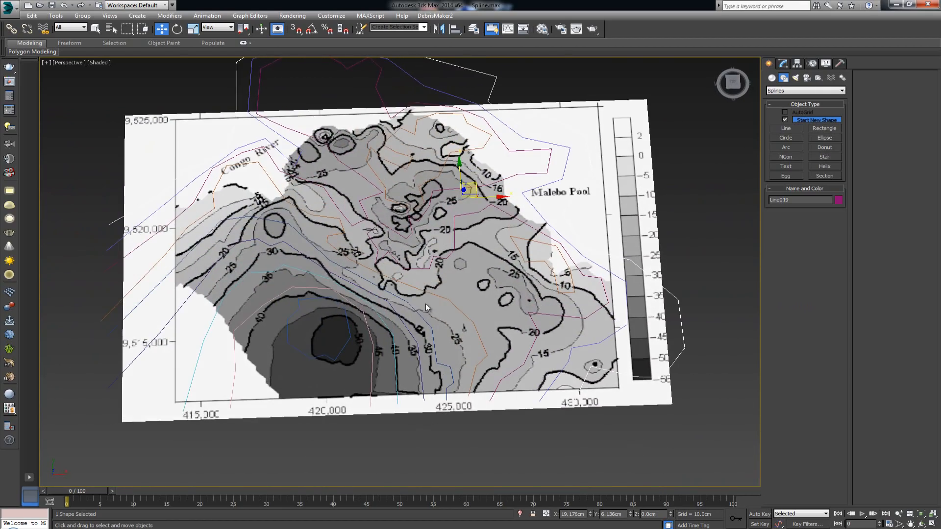
key("alt+w")
right_click(310, 190)
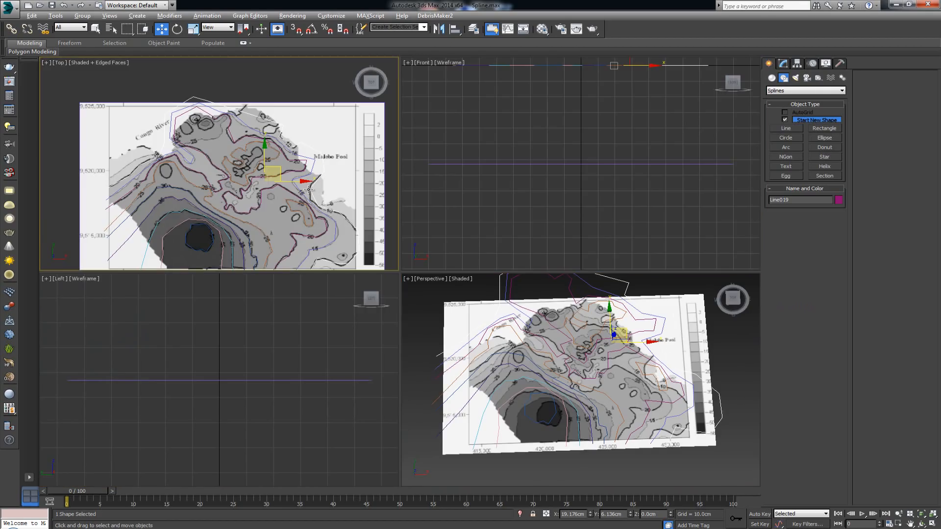
key("alt+w")
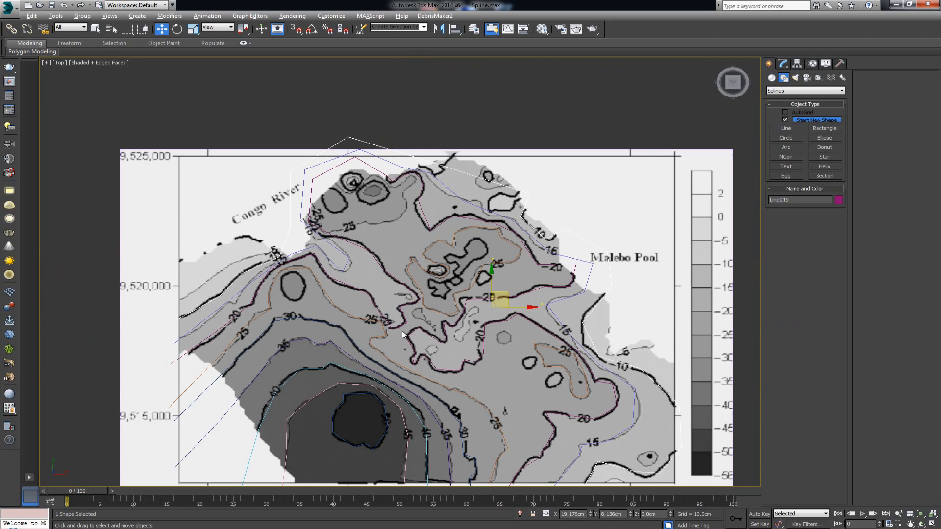
- Select the innermost 50 contour spline and show it from a low angle in the maximized Perspective view
scroll(402, 333, "up", 5)
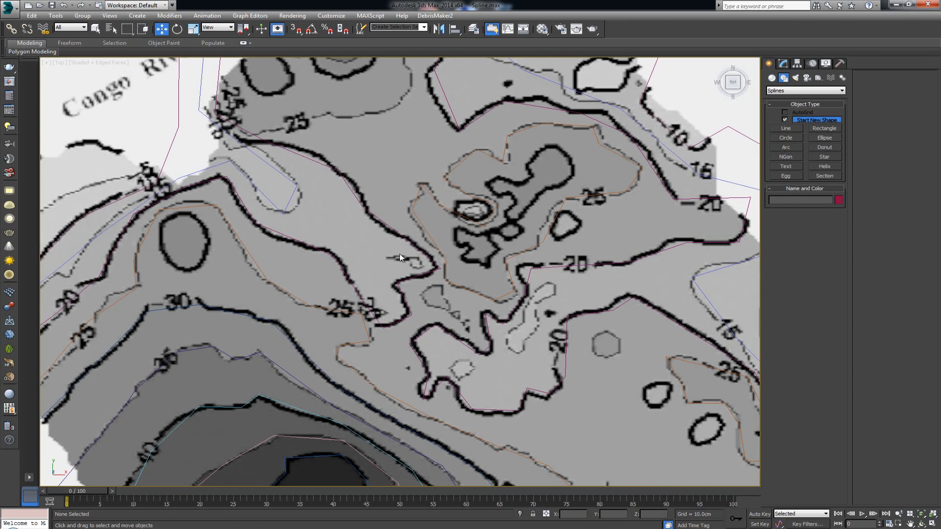
left_click(399, 254)
middle_click_drag(399, 254, 425, 327)
scroll(425, 327, "down", 4)
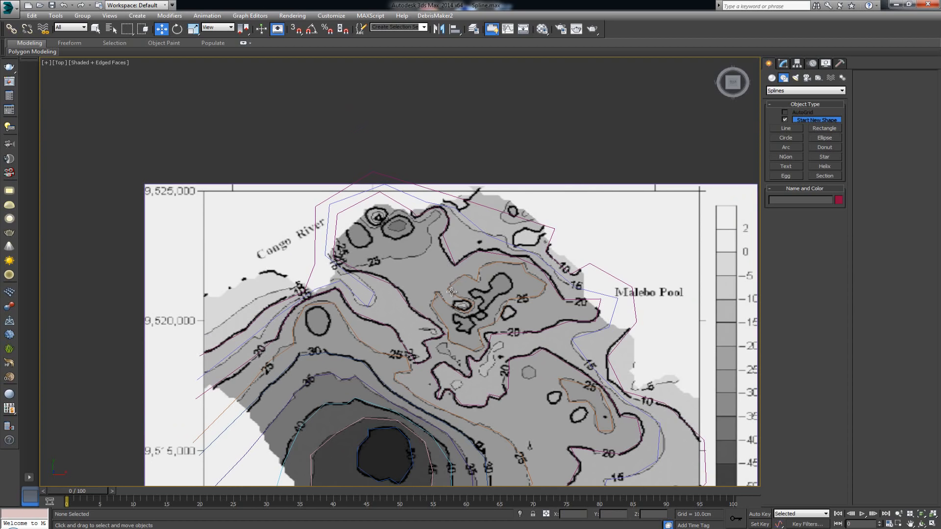
scroll(494, 273, "down", 4)
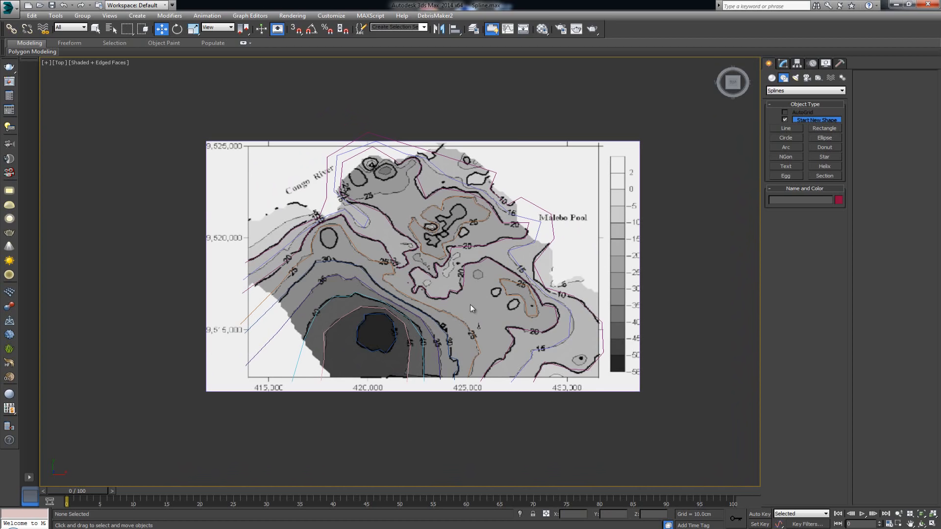
left_click(396, 334)
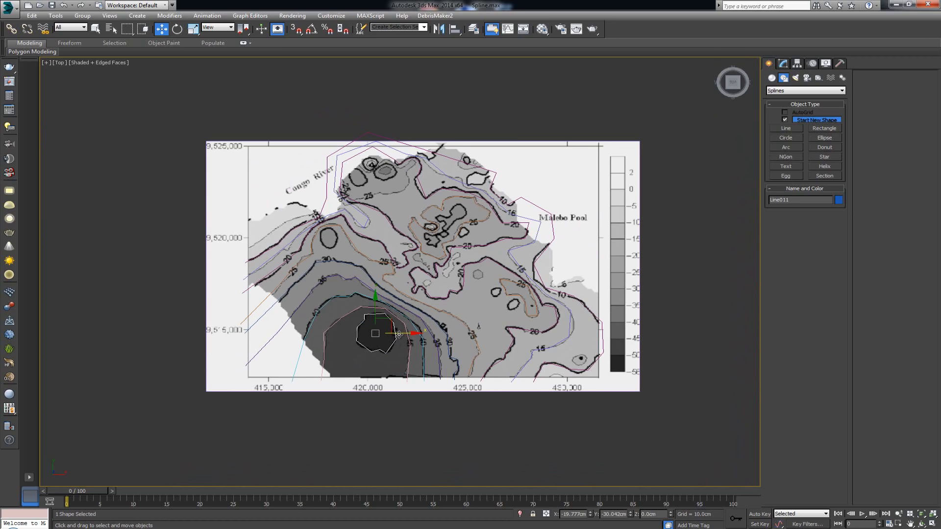
scroll(400, 359, "up", 4)
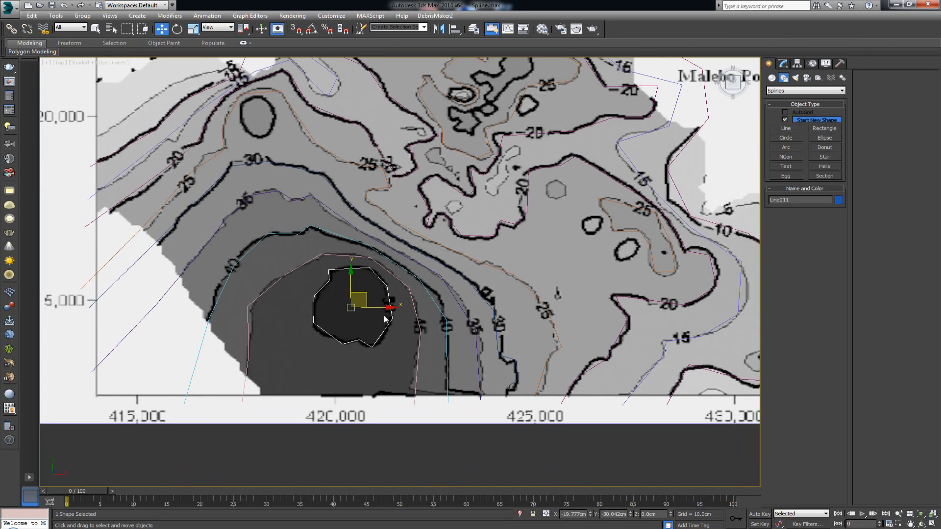
key("alt+w")
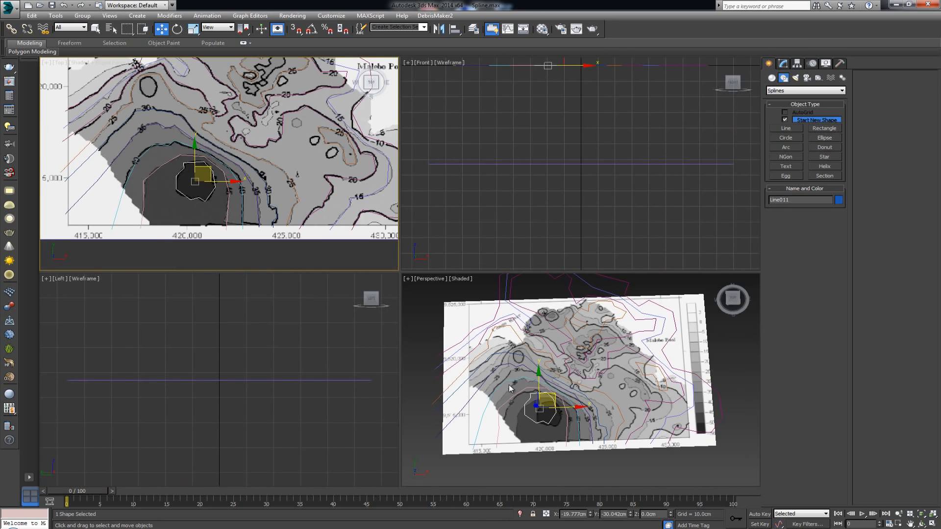
key("alt+w")
middle_click_drag(461, 342, 421, 309, "alt")
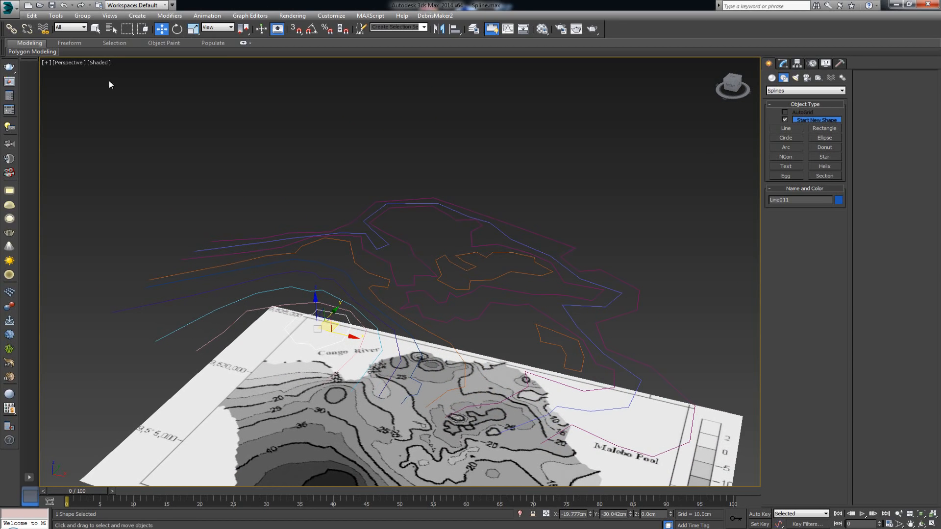
- Open the Move Transform Type-In and set the 50 contour spline's absolute Z to -50 cm
key("F12")
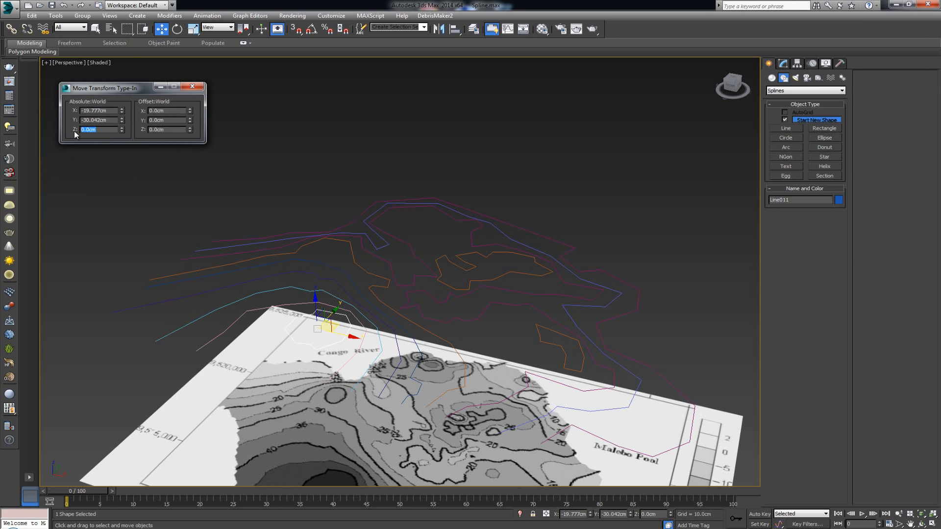
middle_click_drag(298, 282, 342, 245)
scroll(342, 245, "up", 2)
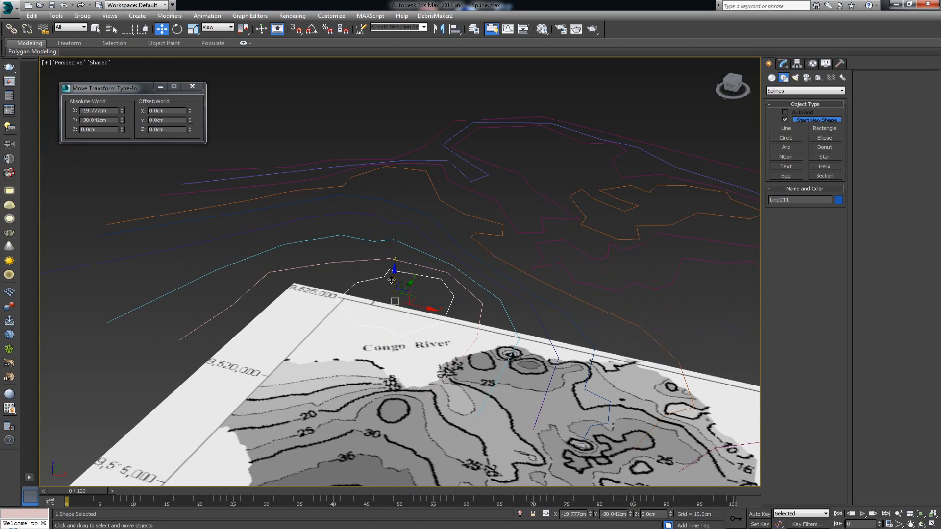
middle_click_drag(390, 280, 391, 269, "alt")
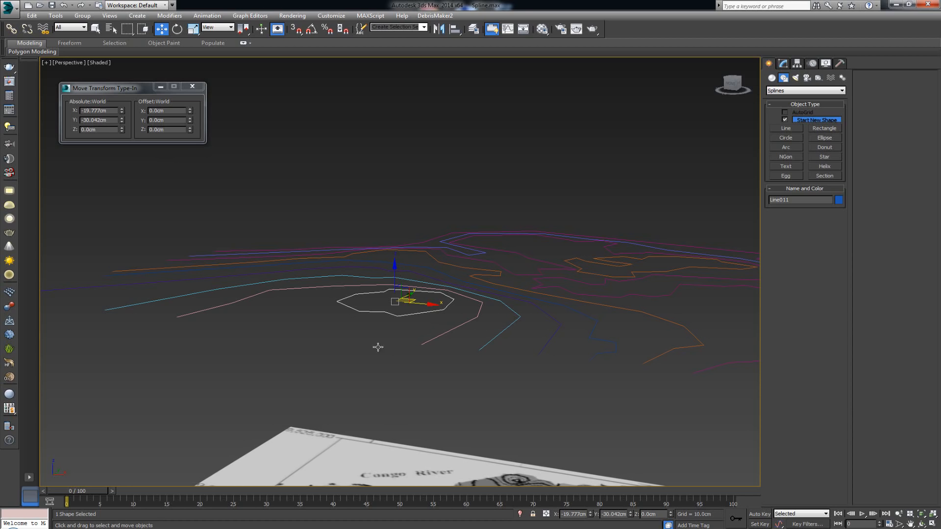
double_click(118, 128)
type("-50")
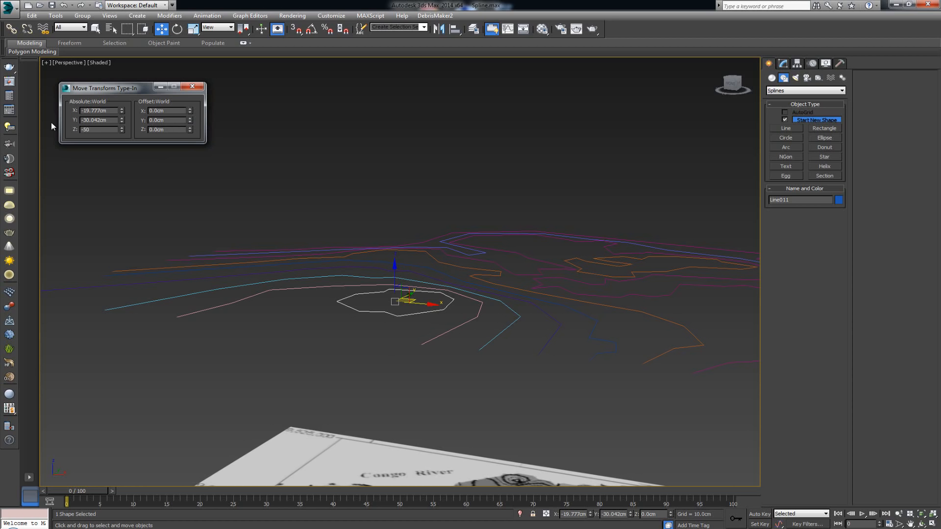
key("Return")
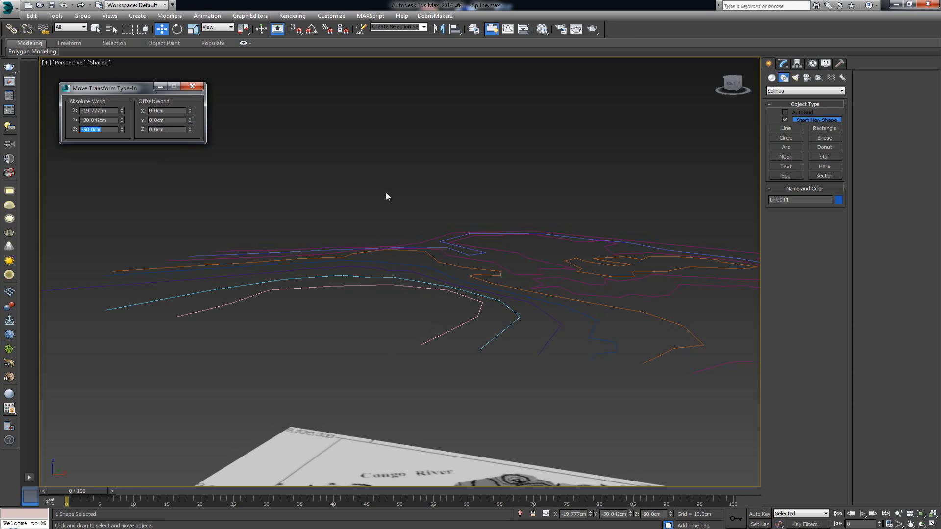
- Select the 45 contour spline, restore the four-viewport layout and set the spline's absolute Z to -45 cm
scroll(407, 204, "down", 5)
middle_click_drag(419, 239, 475, 254, "alt")
scroll(441, 304, "up", 4)
scroll(441, 303, "down", 2)
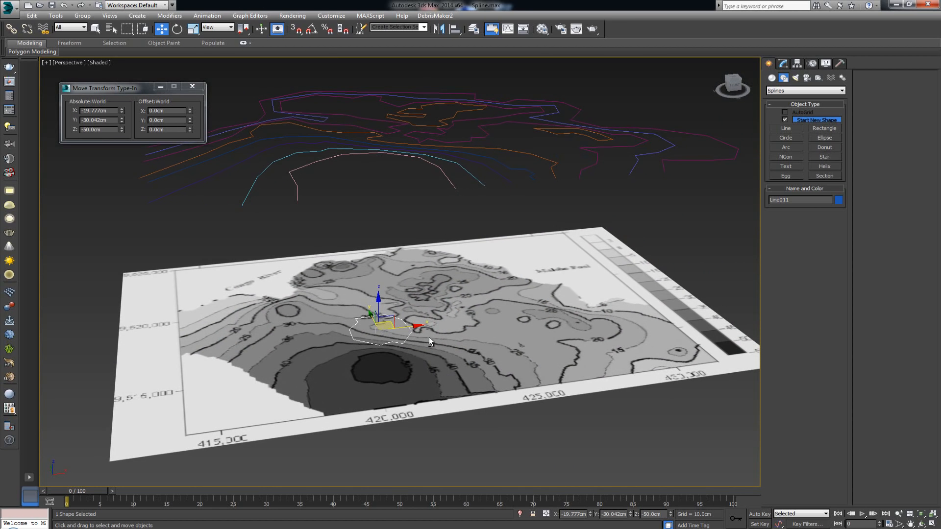
middle_click_drag(428, 337, 434, 360, "alt")
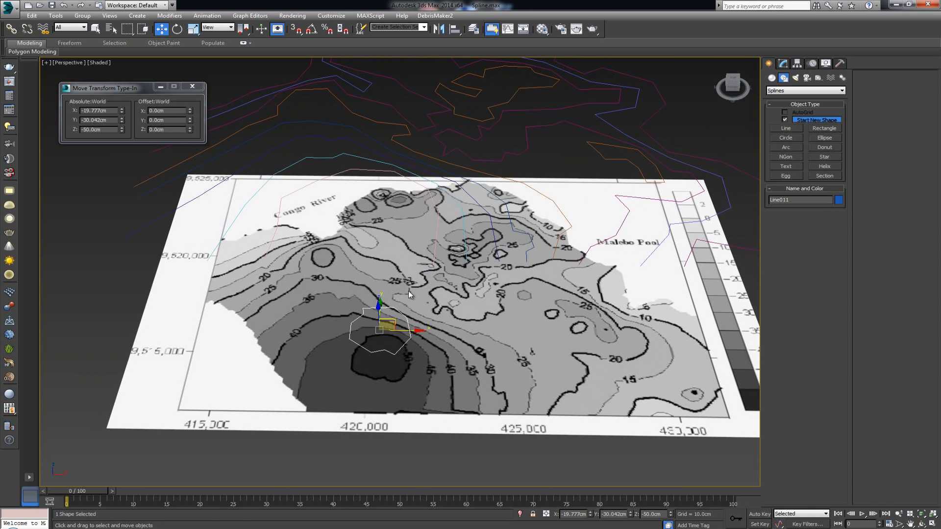
left_click(436, 230)
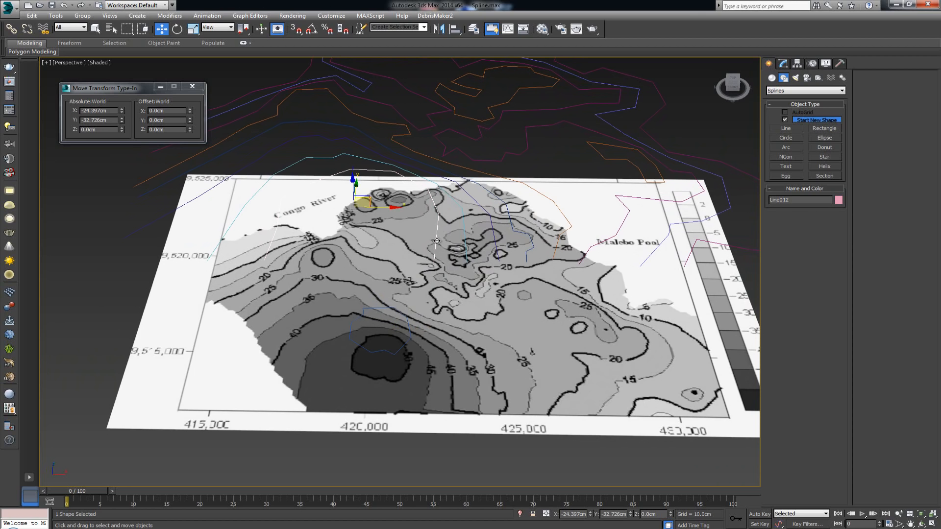
key("alt+w")
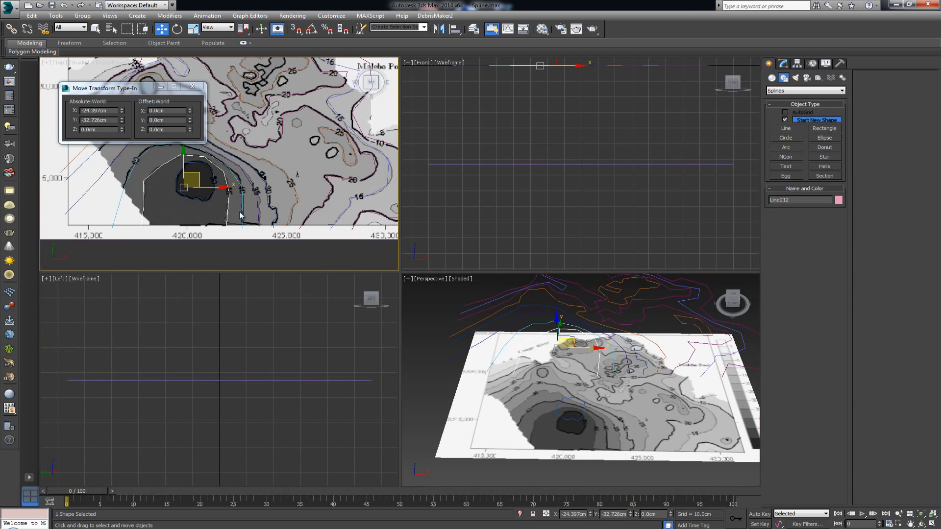
scroll(211, 171, "up", 4)
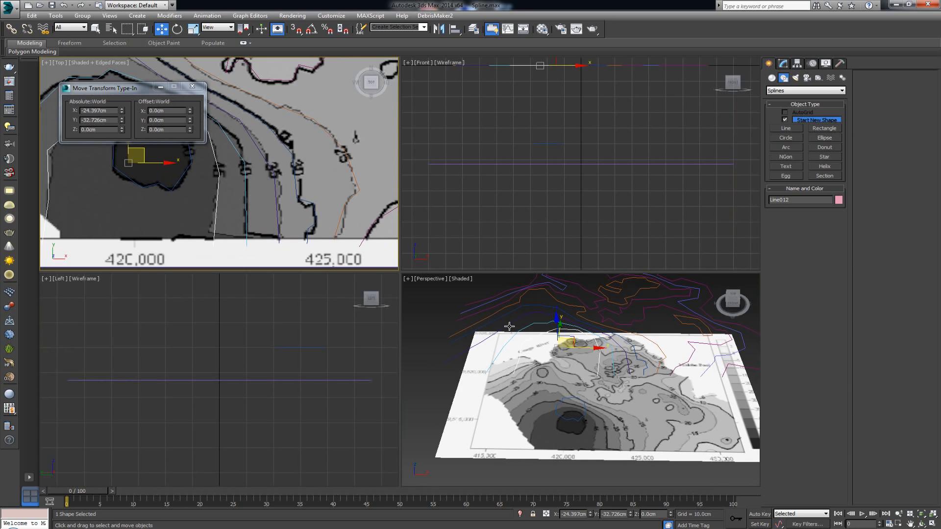
right_click(456, 294)
left_click_drag(99, 129, 75, 125)
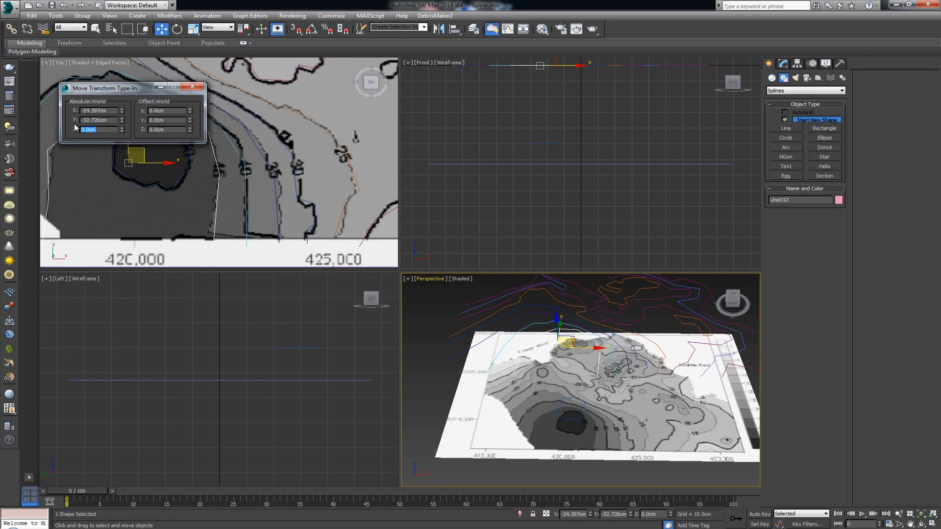
type("-")
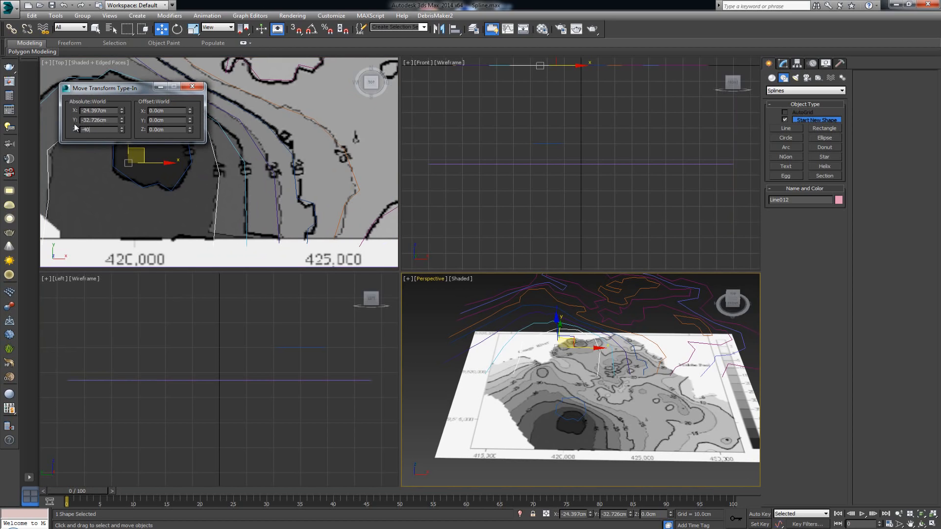
type("45")
key("Return")
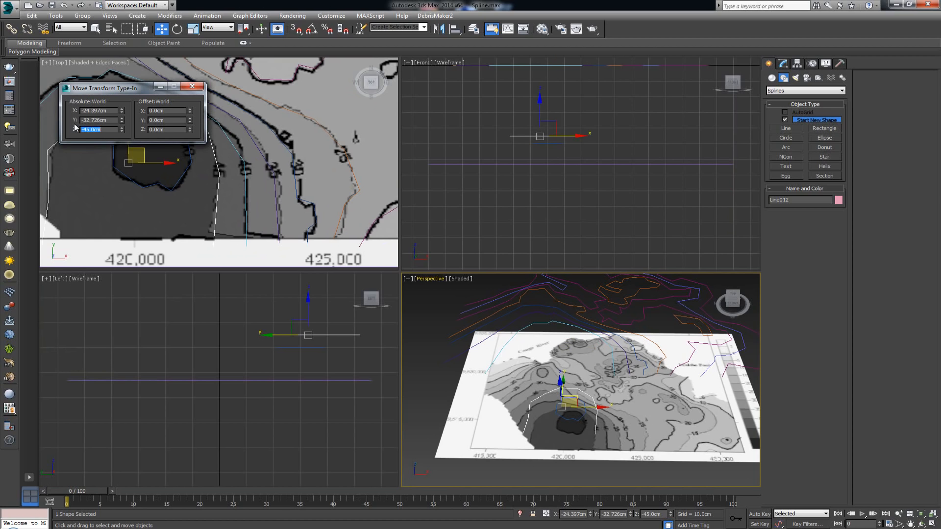
- Select the 40 contour spline and set its absolute Z to -40 cm
left_click(547, 325)
left_click(549, 330)
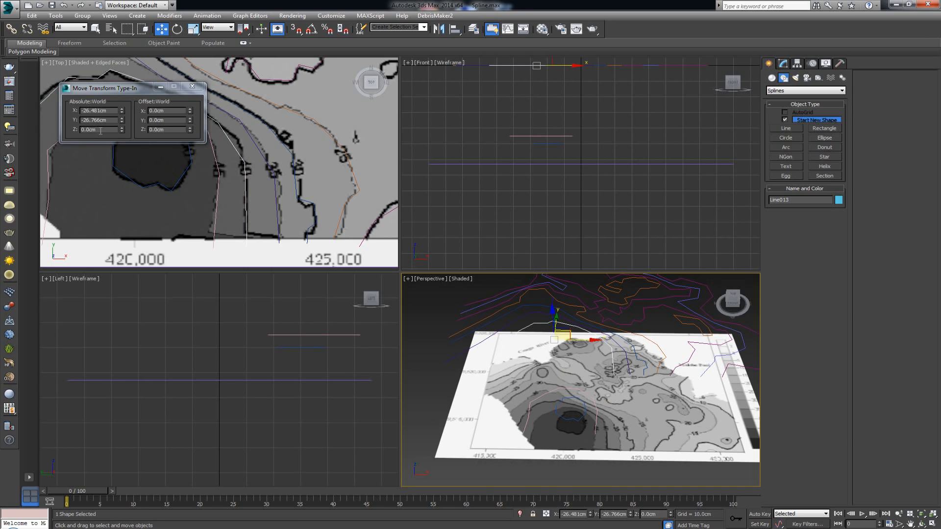
left_click_drag(100, 131, 61, 128)
type("-")
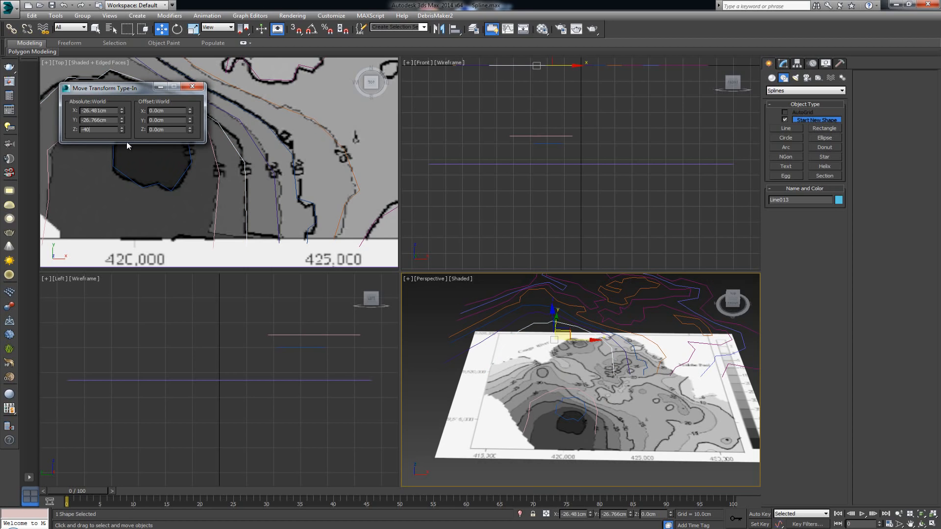
type("40")
key("Return")
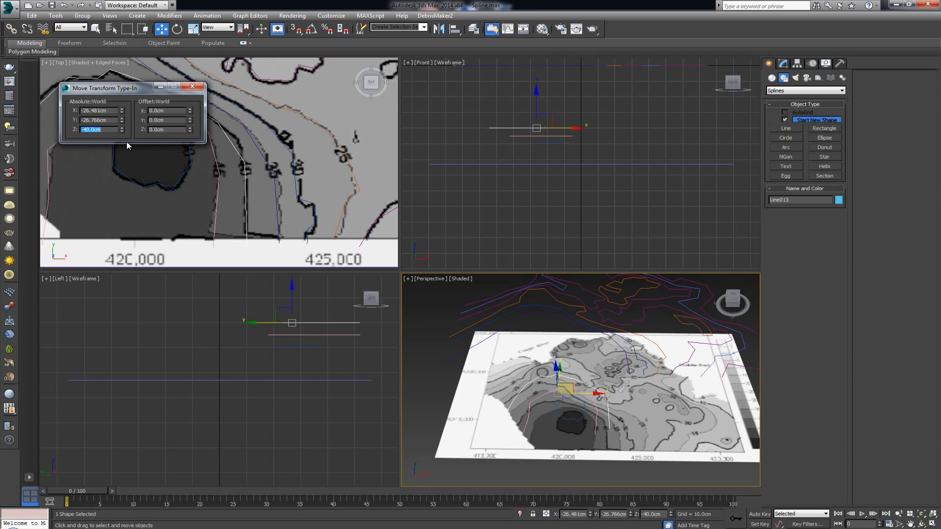
- Select the 35 contour spline and set its absolute Z to -35 cm
left_click(539, 312)
left_click_drag(108, 129, 57, 129)
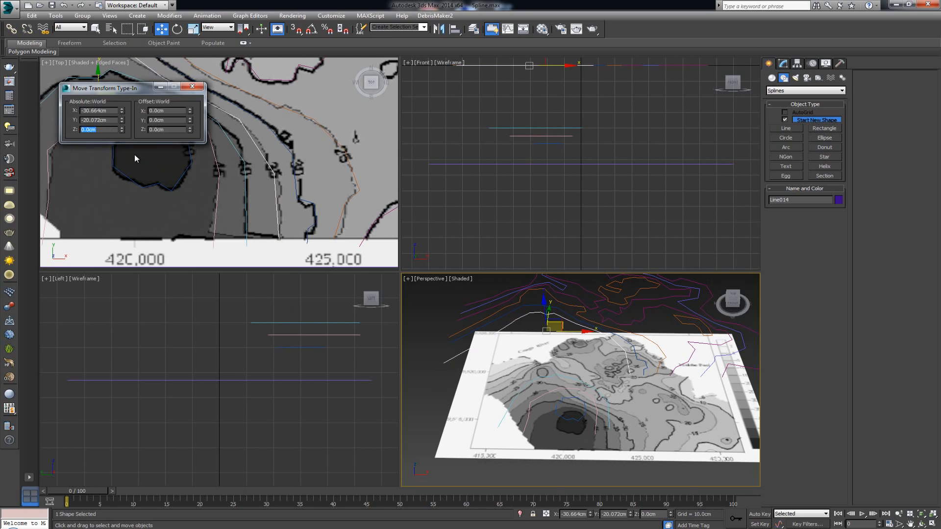
type("-35")
key("Return")
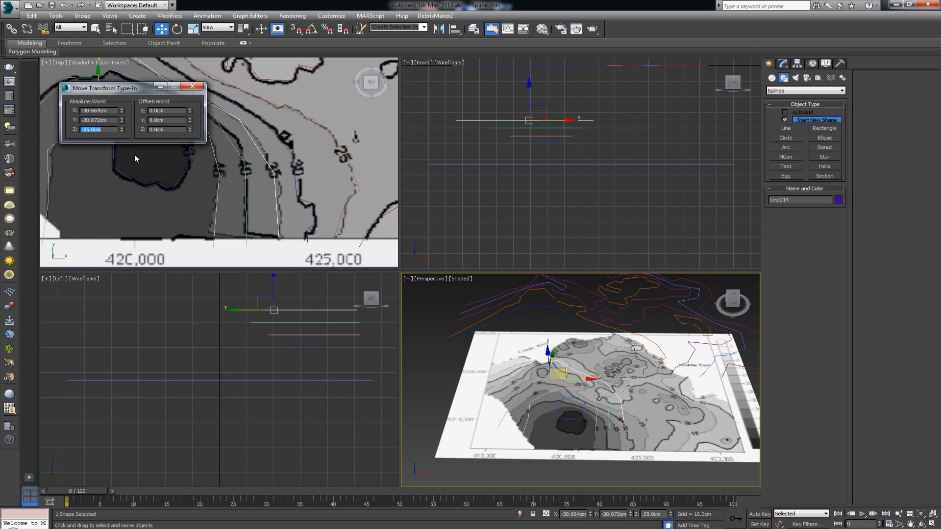
- Select the 30 contour spline and set its absolute Z to -30 cm
left_click(626, 341)
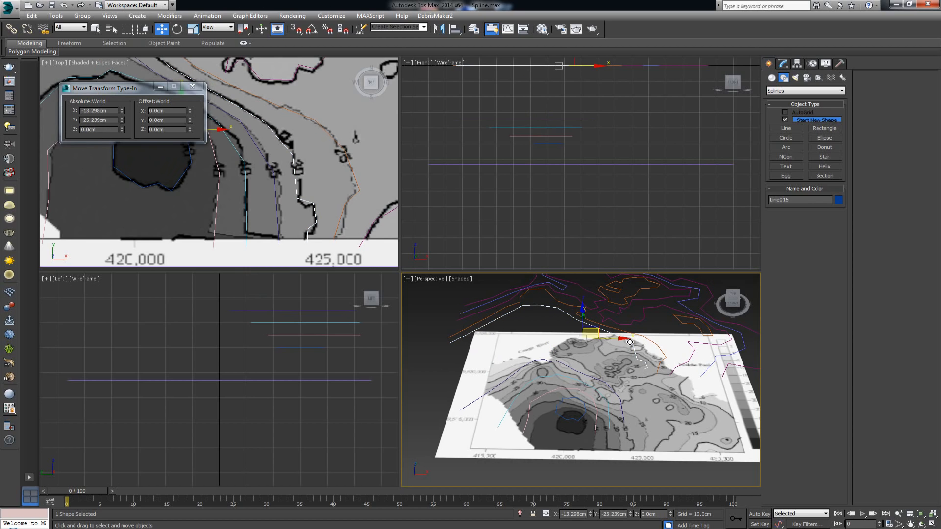
left_click_drag(110, 129, 63, 128)
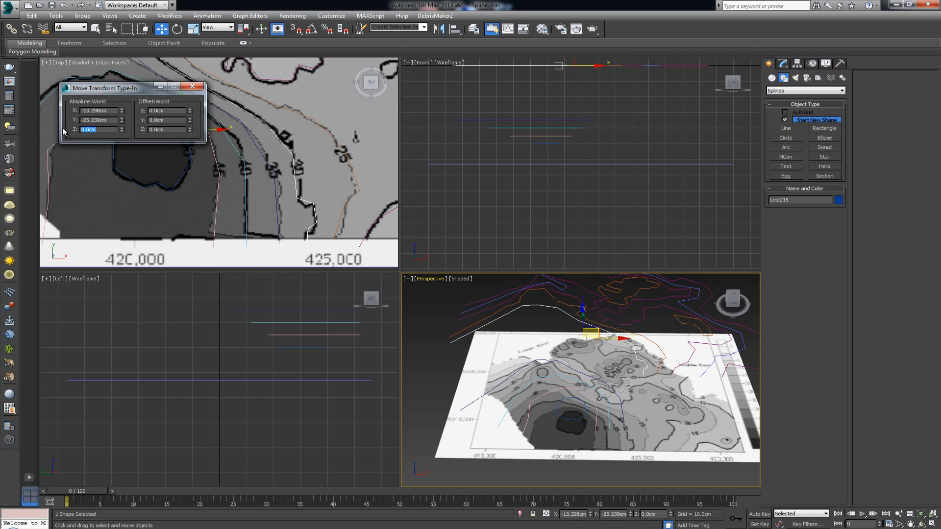
type("-30")
key("Return")
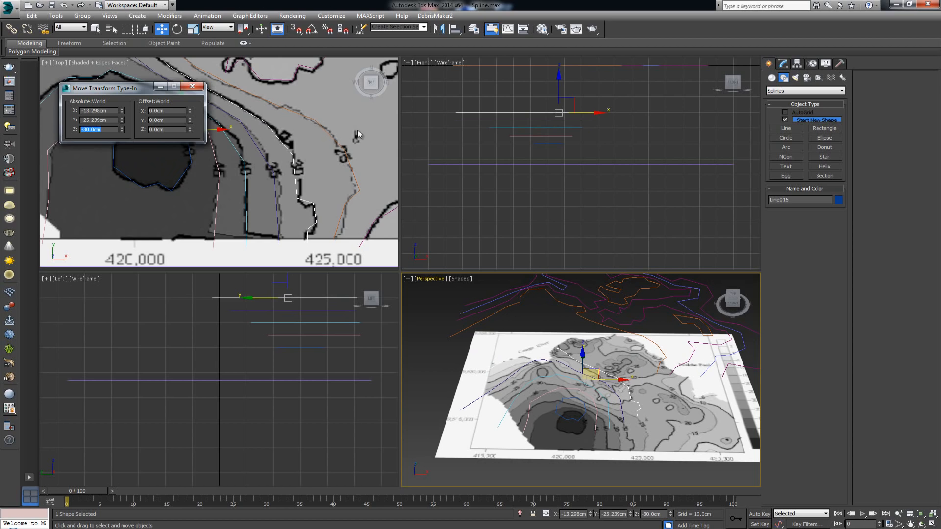
- Select the 25 contour shape in the top view and set its absolute Z to -25 cm
left_click(345, 156)
left_click_drag(117, 129, 82, 129)
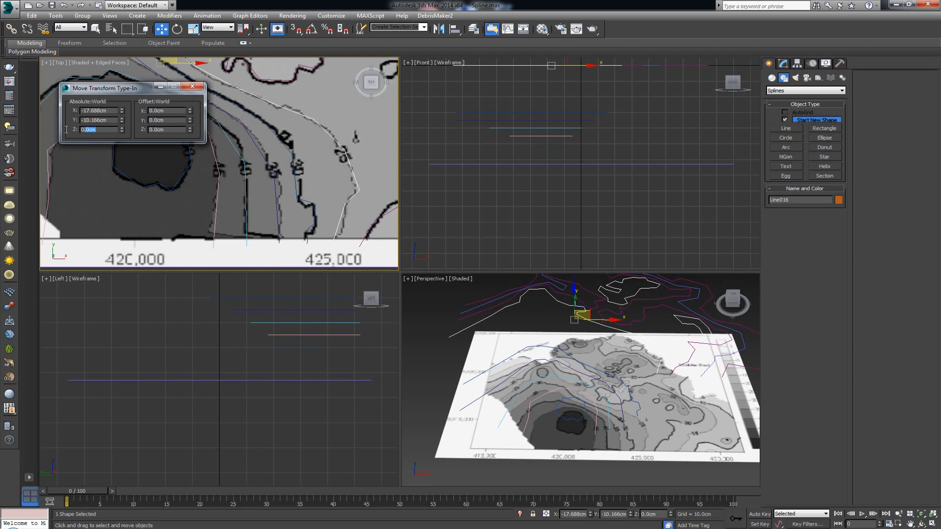
type("-25")
key("Return")
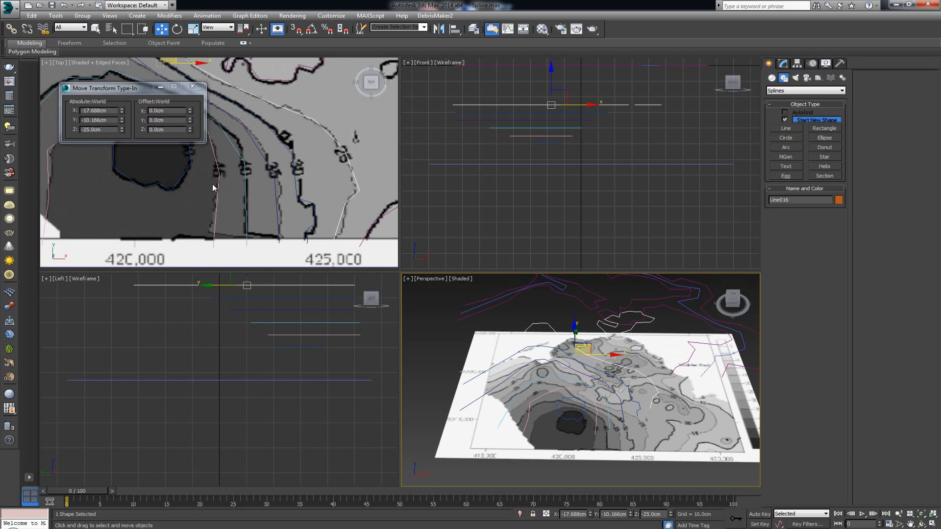
- Select the 20 contour shape in the Perspective view and set its absolute Z to -20 cm
left_click(111, 130)
double_click(111, 129)
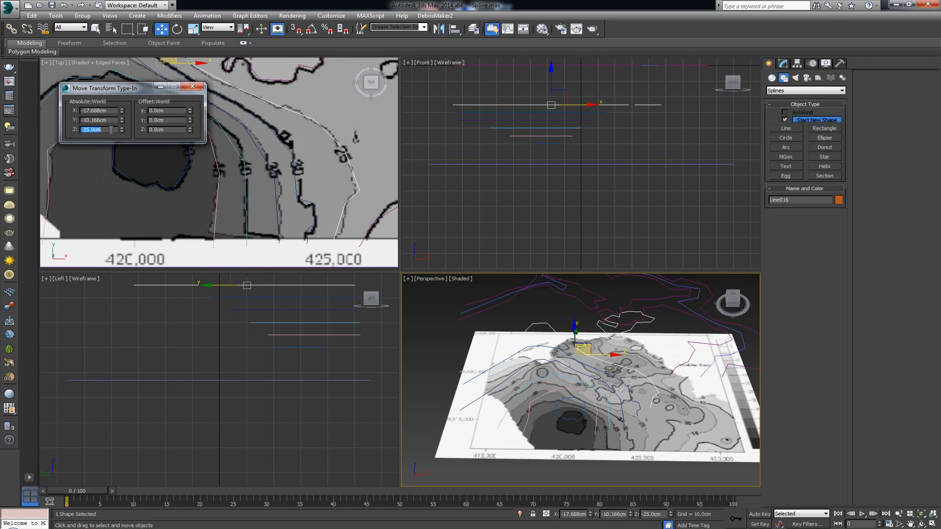
mouse_move(587, 326)
middle_mouse_down("alt")
mouse_move(577, 292)
mouse_move(586, 325)
mouse_move(578, 324)
middle_mouse_up("alt")
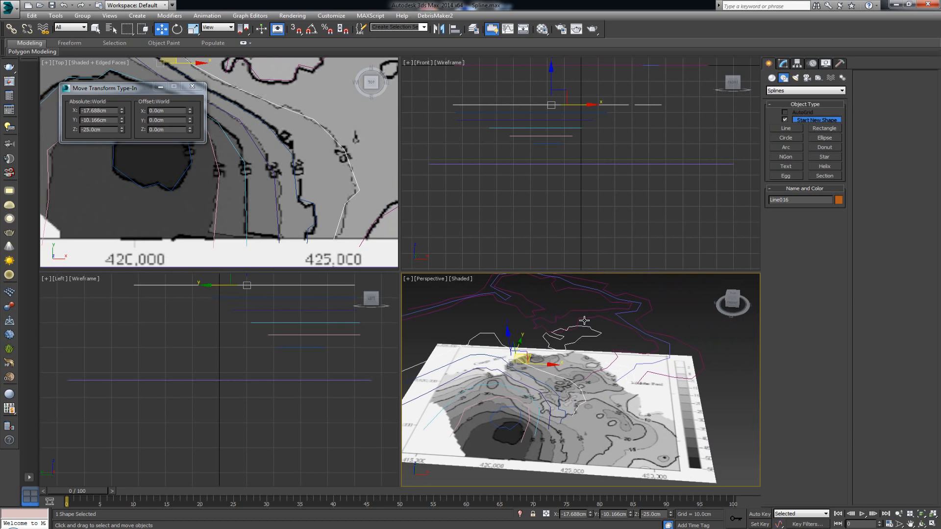
left_click(585, 319)
middle_click_drag(336, 178, 242, 283)
scroll(264, 212, "down", 3)
right_click(561, 360)
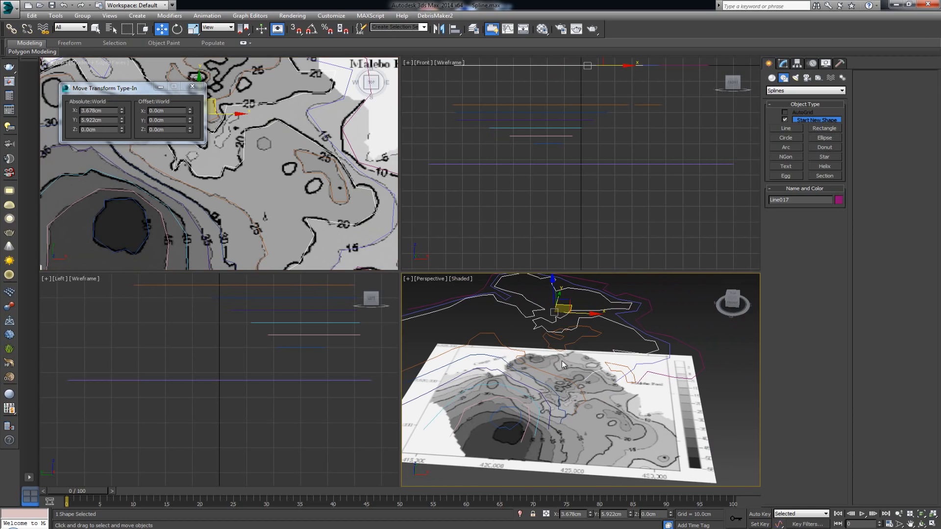
double_click(108, 127)
type("-20")
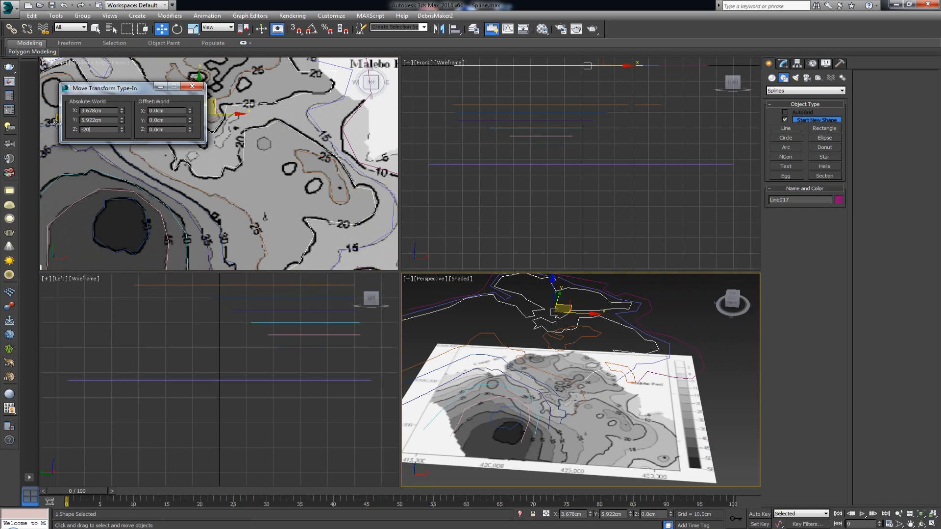
key("Return")
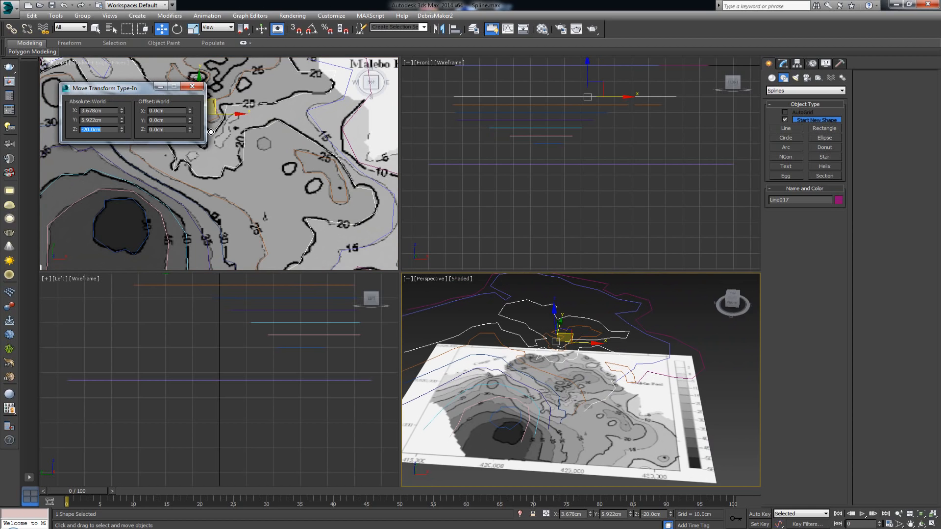
- Select the 15 contour spline in the top view and set its absolute Z to -25 cm
left_click(313, 123)
right_click(515, 367)
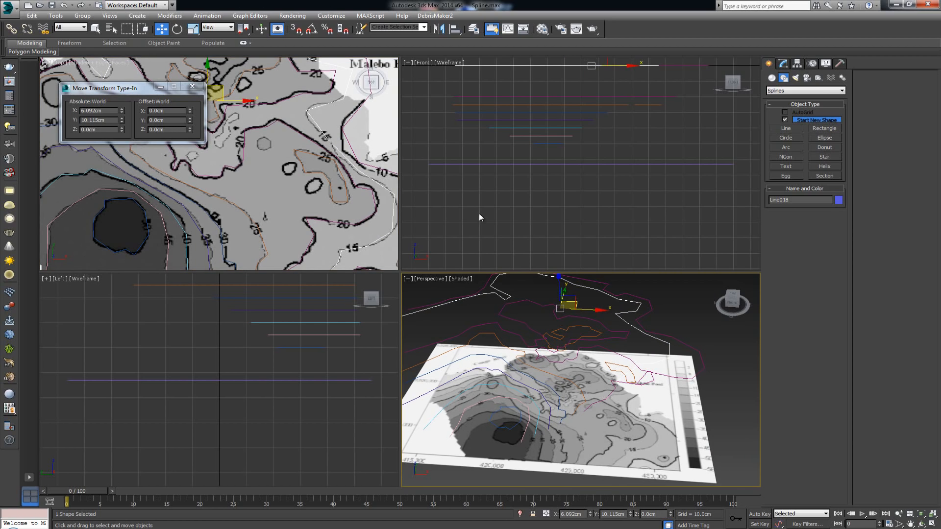
double_click(100, 130)
type("-25")
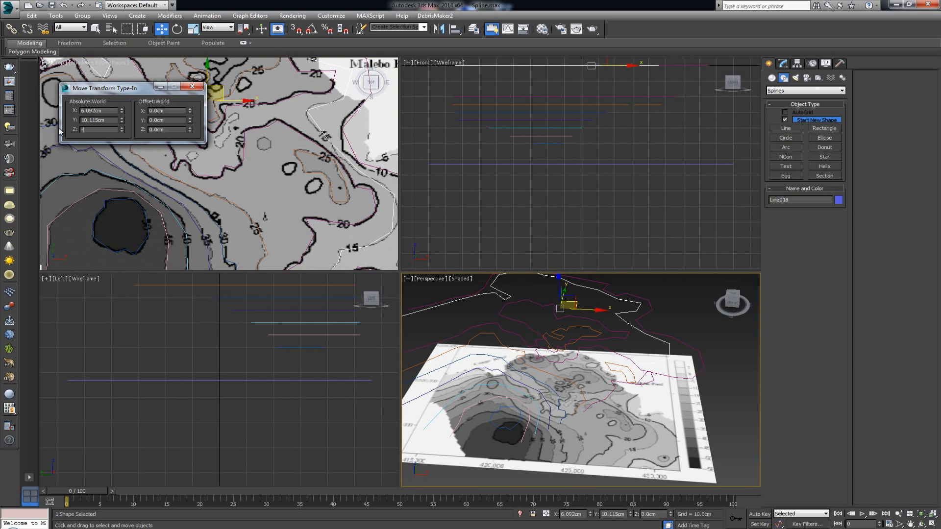
key("Return")
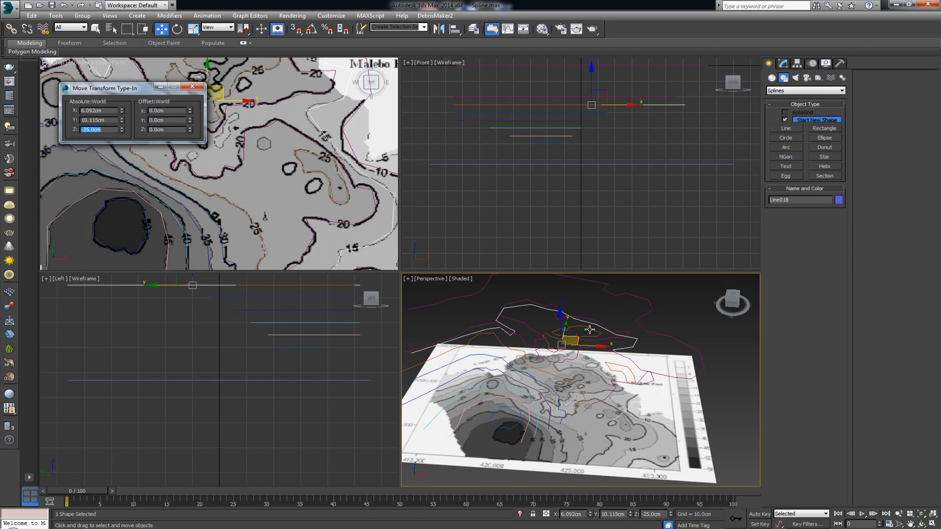
- Correct the selected 15 contour's absolute Z to -15 cm
mouse_move(590, 330)
middle_mouse_down()
mouse_move(584, 363)
mouse_move(613, 325)
mouse_move(588, 343)
middle_mouse_up()
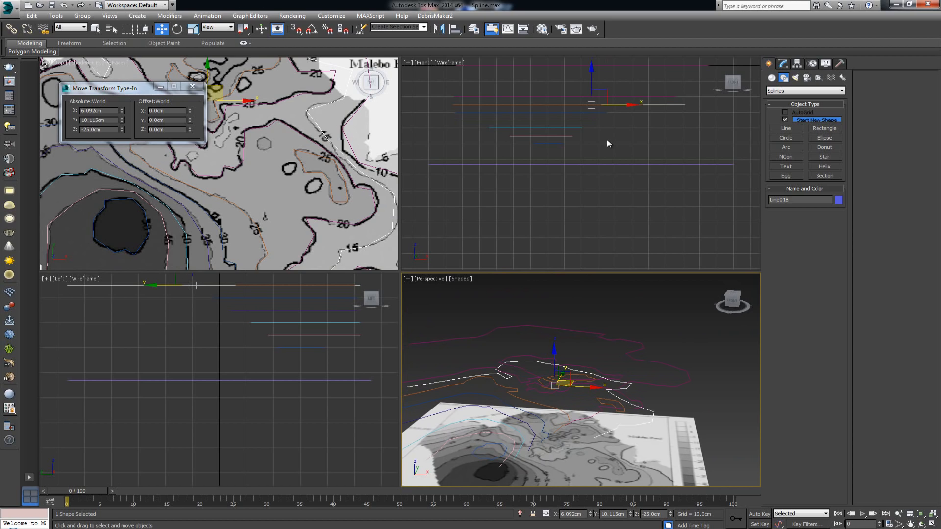
middle_click_drag(606, 143, 609, 167)
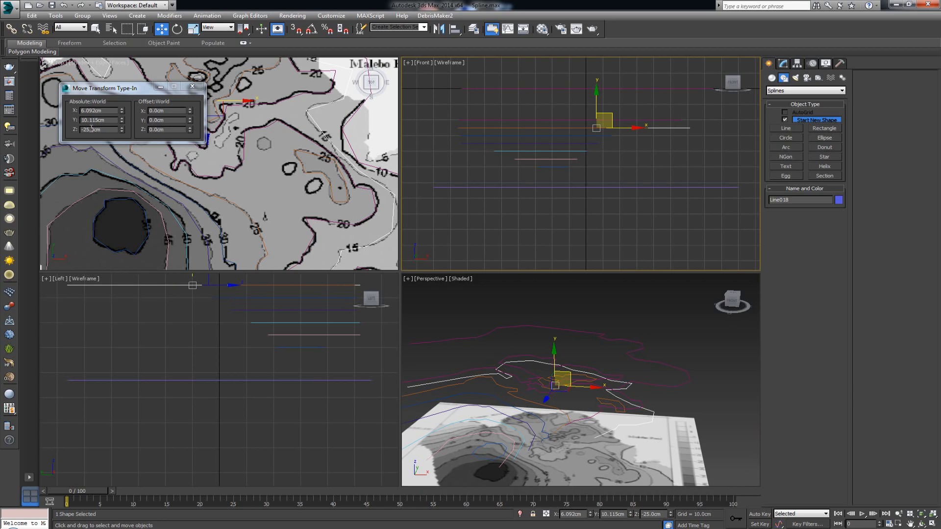
right_click(589, 346)
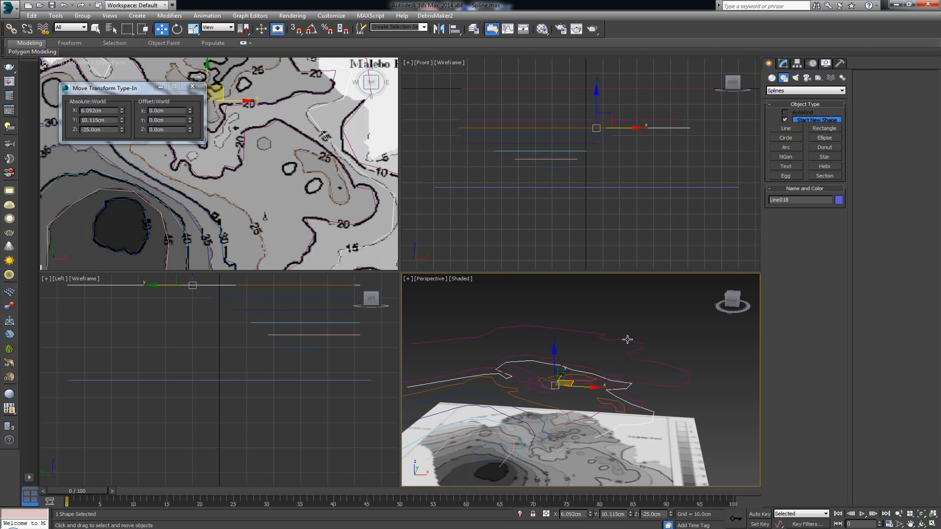
middle_click_drag(575, 354, 616, 334)
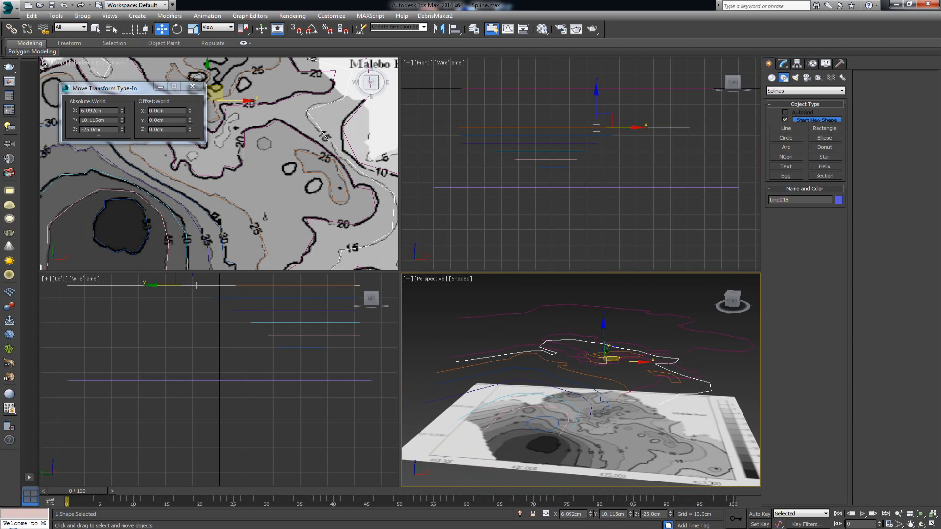
middle_click_drag(345, 172, 338, 226)
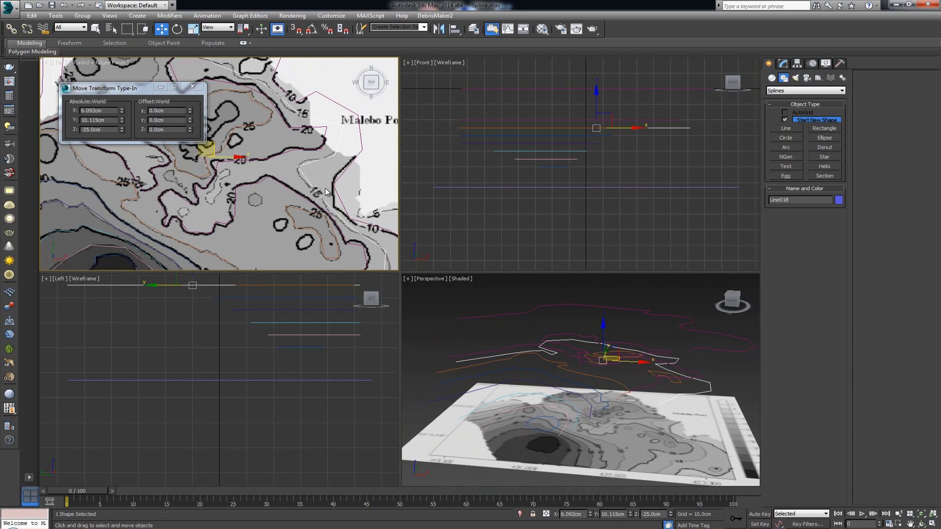
mouse_move(661, 390)
middle_mouse_down("alt")
mouse_move(650, 370)
mouse_move(645, 385)
mouse_move(666, 387)
middle_mouse_up("alt")
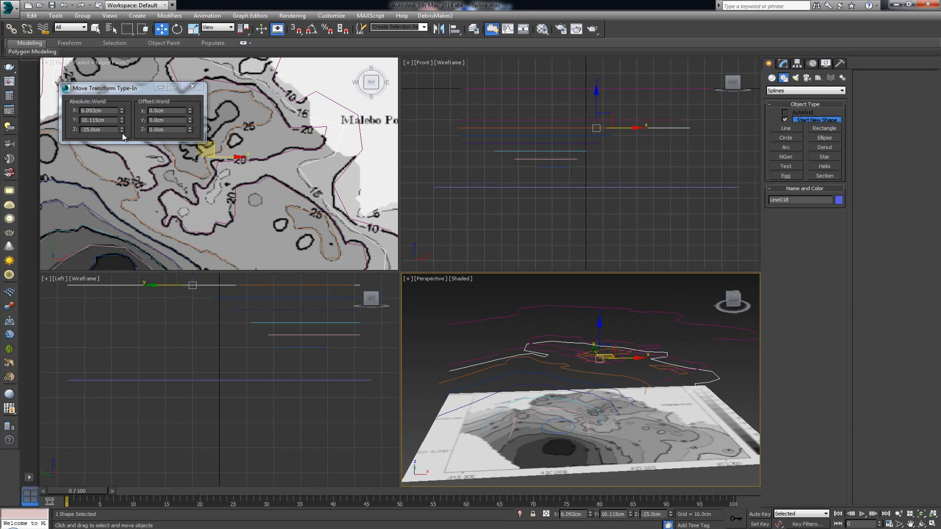
left_click_drag(98, 129, 67, 128)
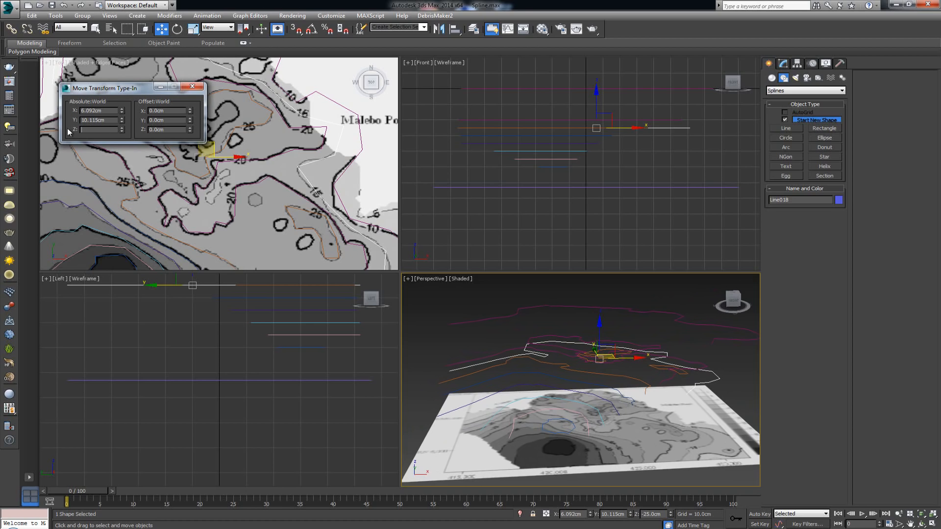
key("Return")
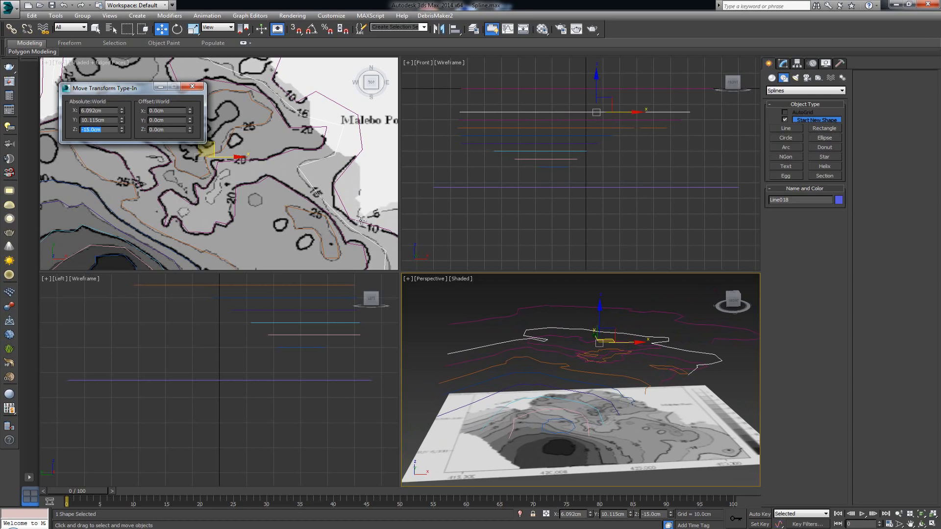
- Select the 10 contour spline in the top view and set its absolute Z to -10 cm
left_click(360, 220)
left_click(361, 221)
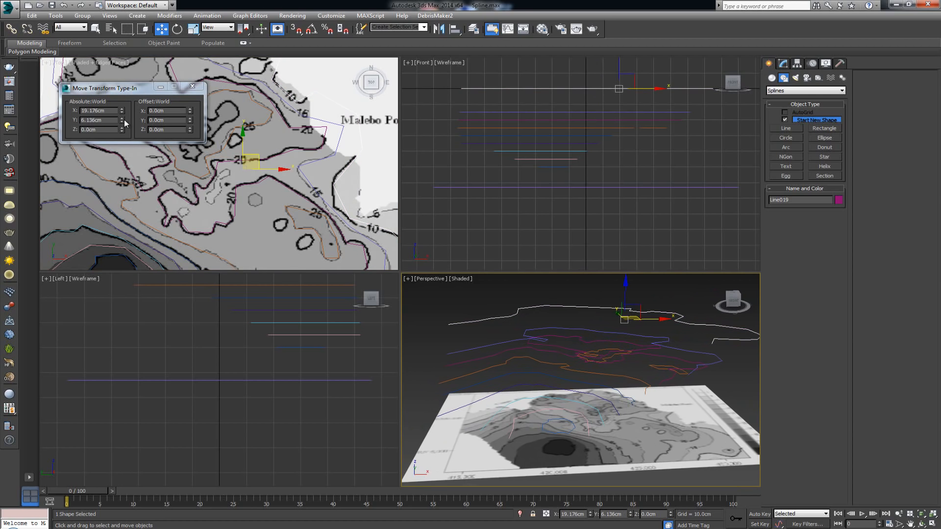
double_click(82, 129)
type("-1")
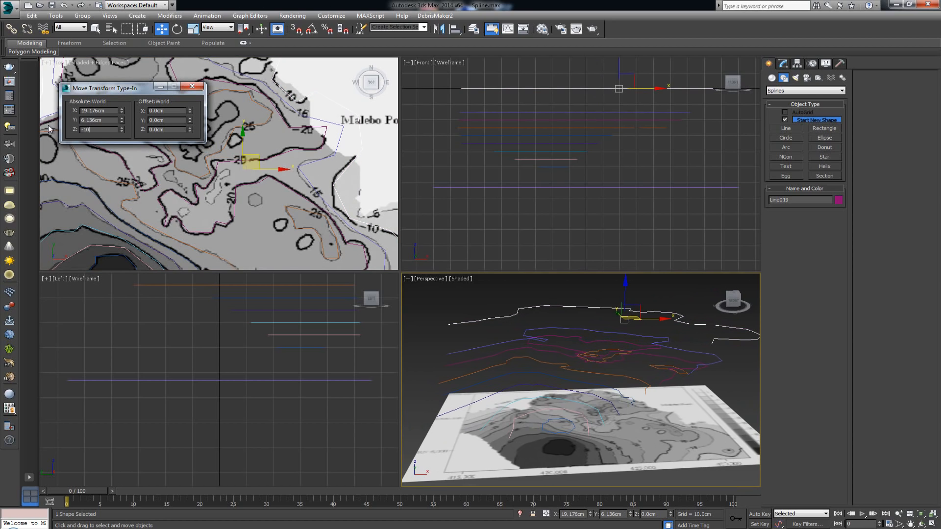
type("0")
key("Return")
- Maximize the Perspective view, then close the Move Transform Type-In and deselect the contour
key("alt+w")
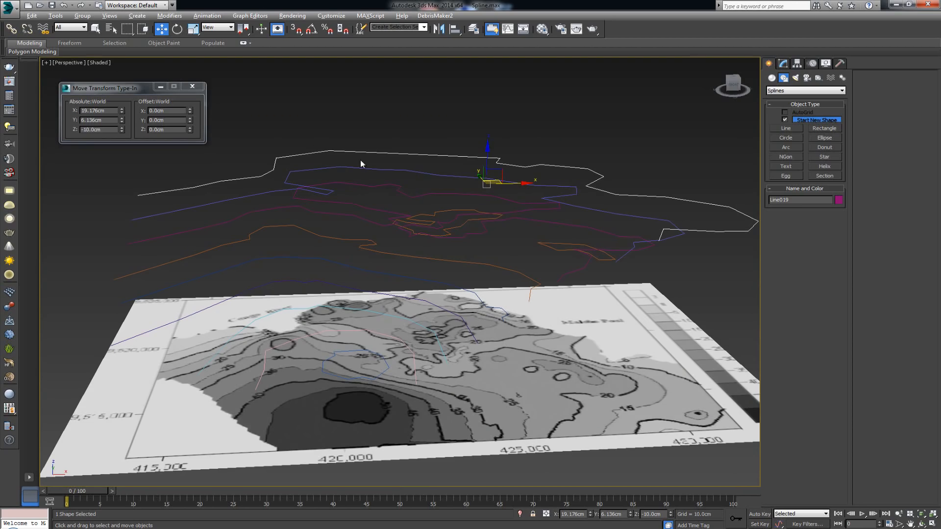
left_click(192, 88)
left_click(417, 155)
mouse_move(417, 155)
middle_mouse_down("alt")
mouse_move(442, 204)
mouse_move(425, 153)
mouse_move(372, 161)
mouse_move(427, 157)
middle_mouse_up("alt")
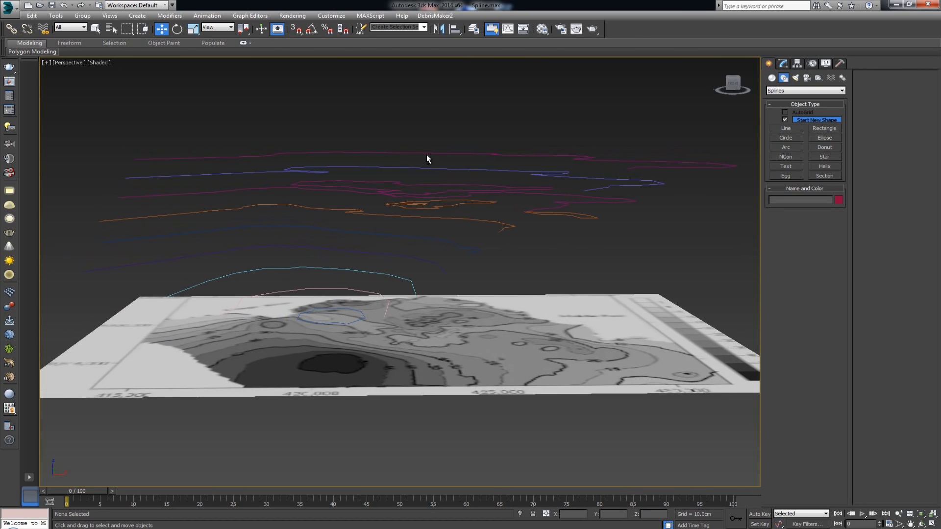
middle_click_drag(451, 203, 449, 234)
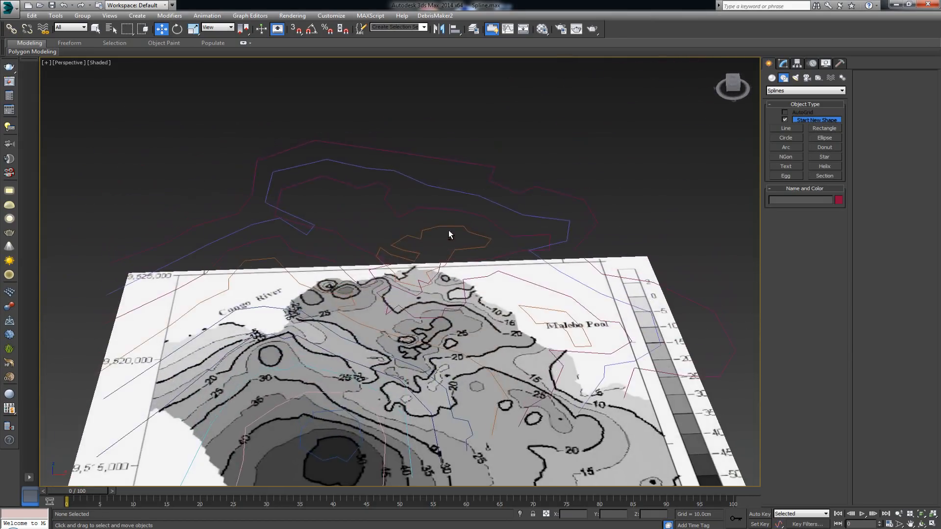
middle_click_drag(523, 242, 505, 204)
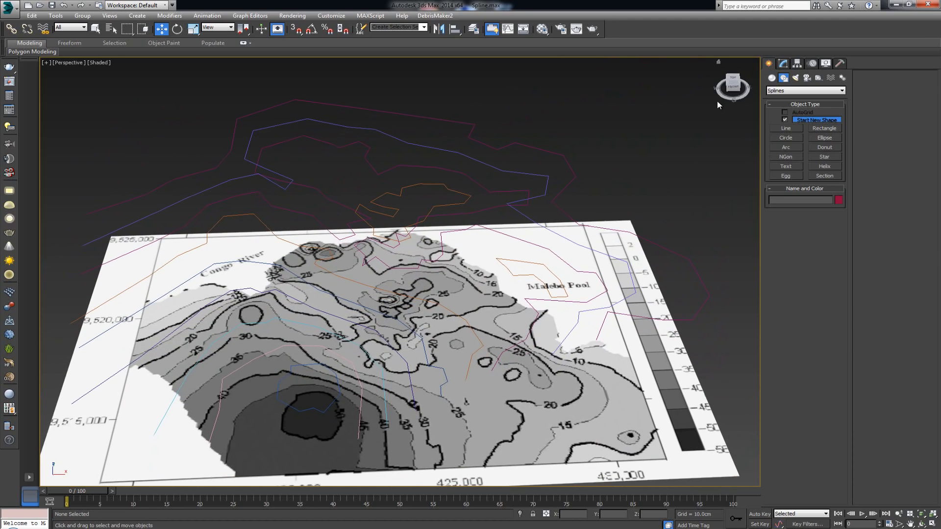
- Switch the geometry creation category to Compound Objects and select the topmost contour spline
left_click(772, 78)
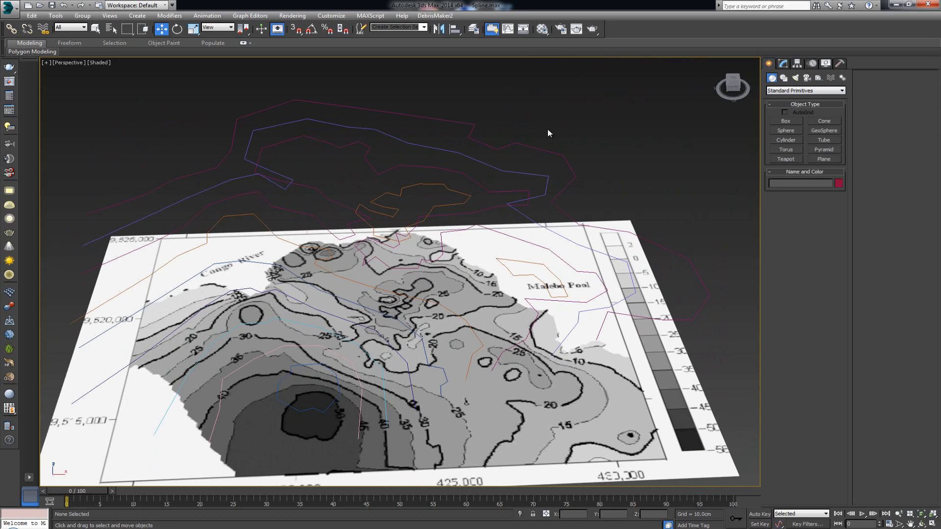
left_click(800, 91)
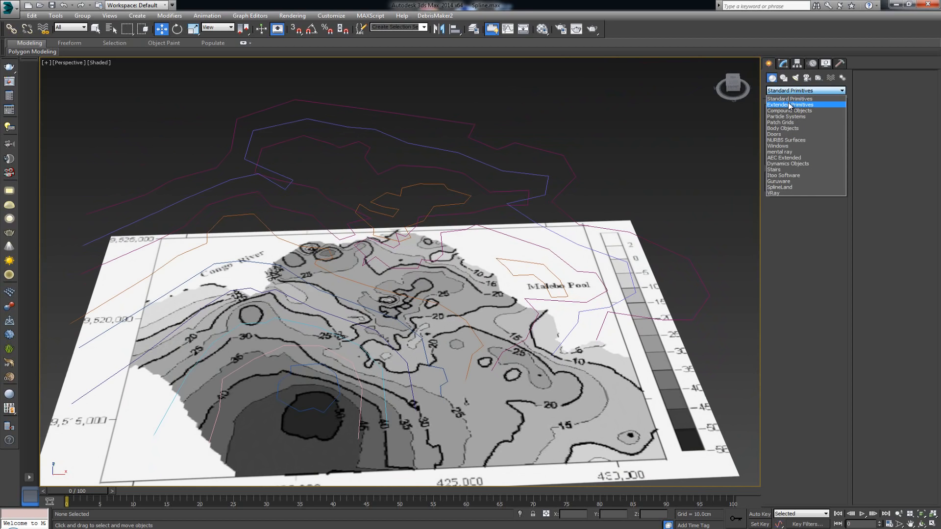
left_click(791, 110)
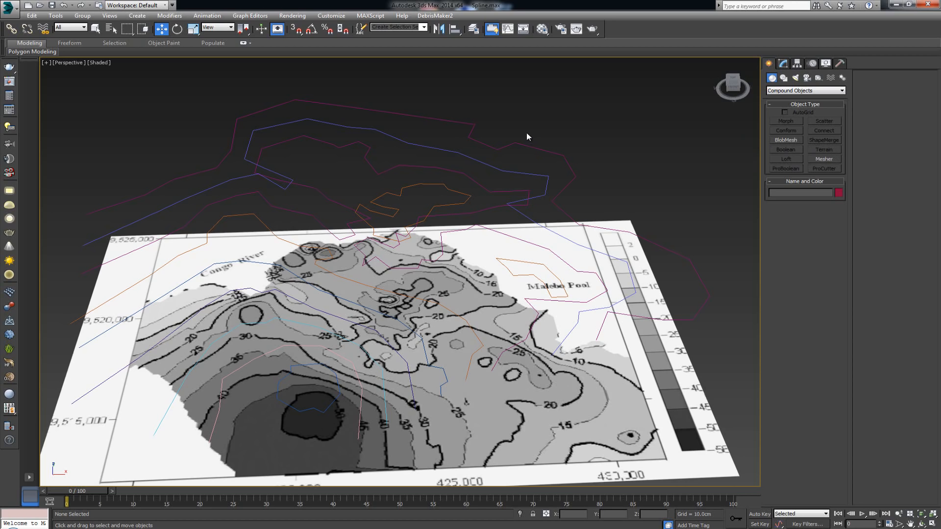
left_click_drag(521, 148, 521, 148)
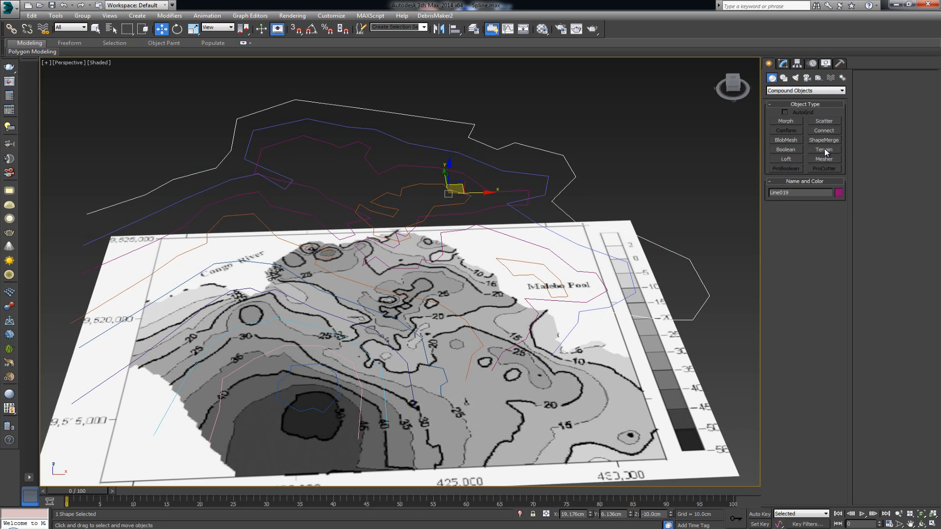
- Clone the topmost contour as an instance, hide the copy and reselect the original spline
scroll(431, 212, "down", 3)
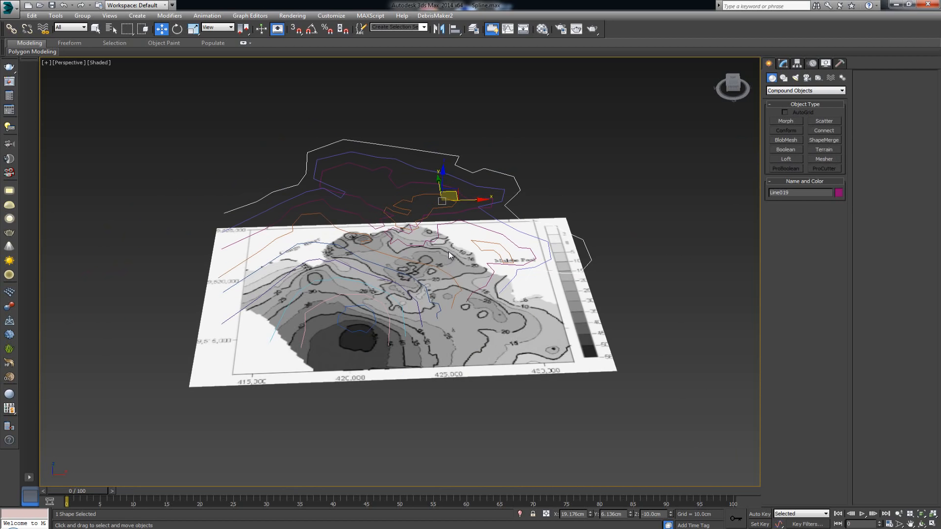
scroll(448, 251, "up", 3)
mouse_move(462, 273)
middle_mouse_down("alt")
mouse_move(457, 219)
mouse_move(459, 265)
middle_mouse_up("alt")
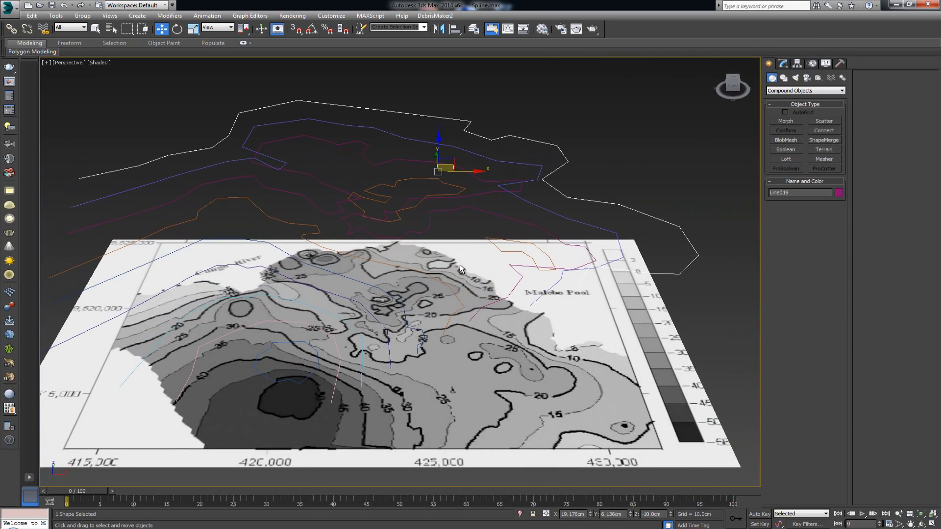
key("ctrl+v")
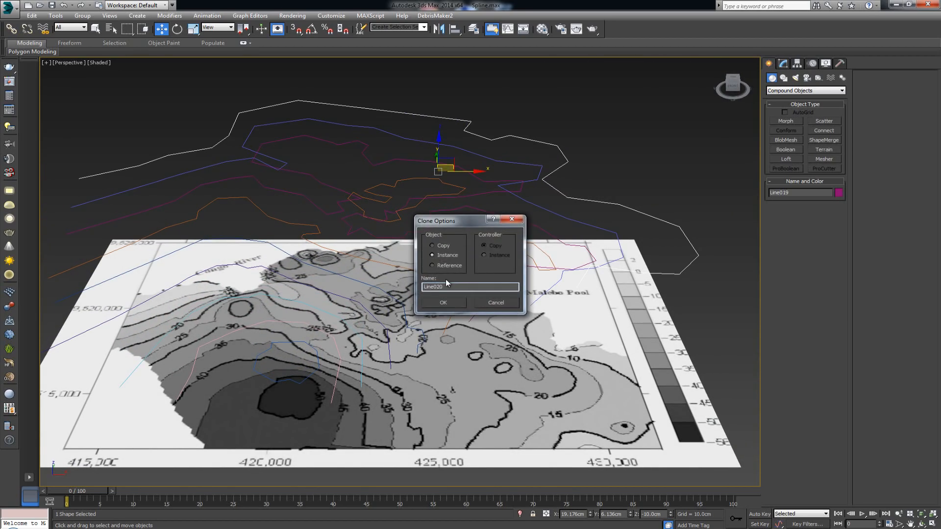
left_click(444, 301)
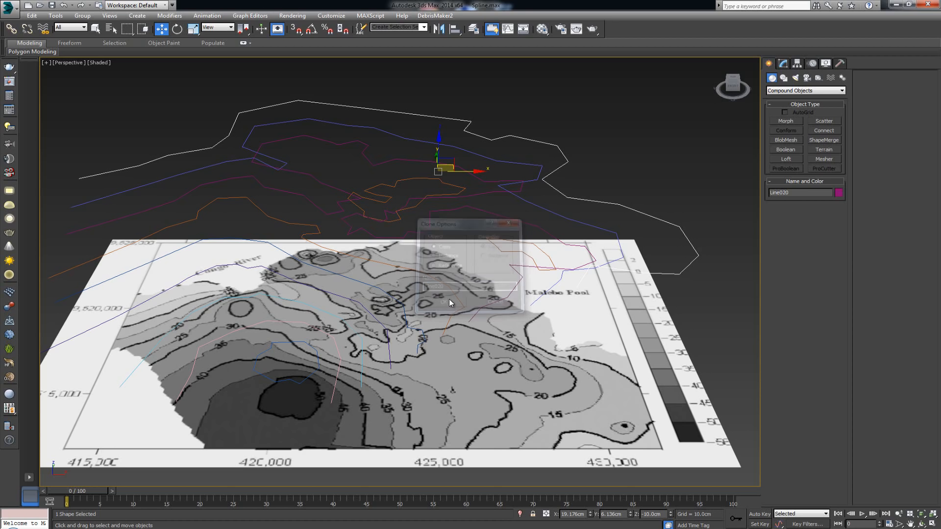
right_click(572, 161)
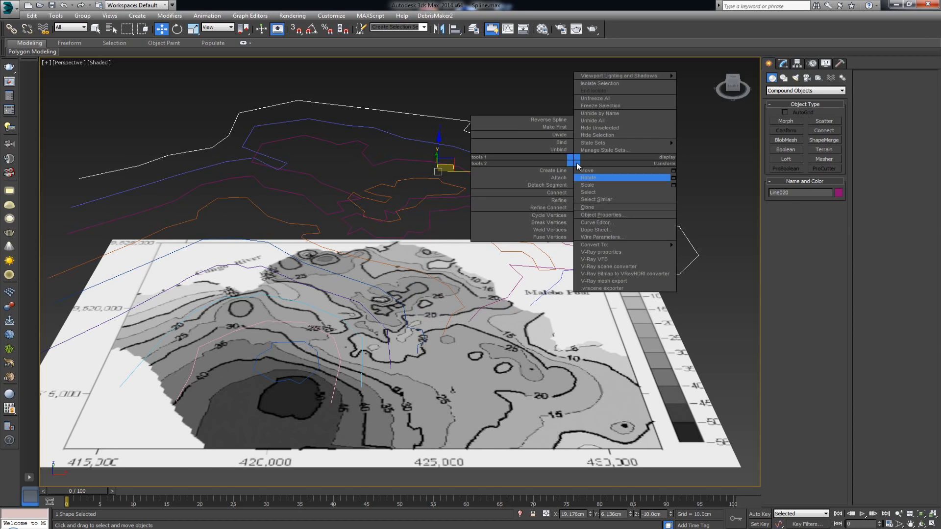
left_click(604, 140)
left_click(554, 169)
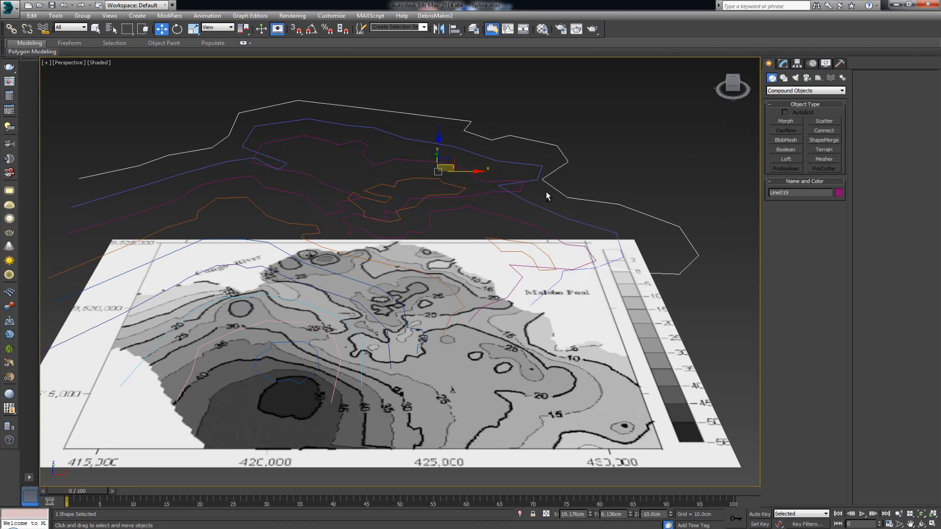
- Create a Terrain compound object from the topmost contour and display it with edged faces
mouse_move(545, 192)
middle_mouse_down("alt")
mouse_move(543, 175)
mouse_move(527, 175)
mouse_move(578, 171)
mouse_move(573, 158)
mouse_move(558, 181)
middle_mouse_up("alt")
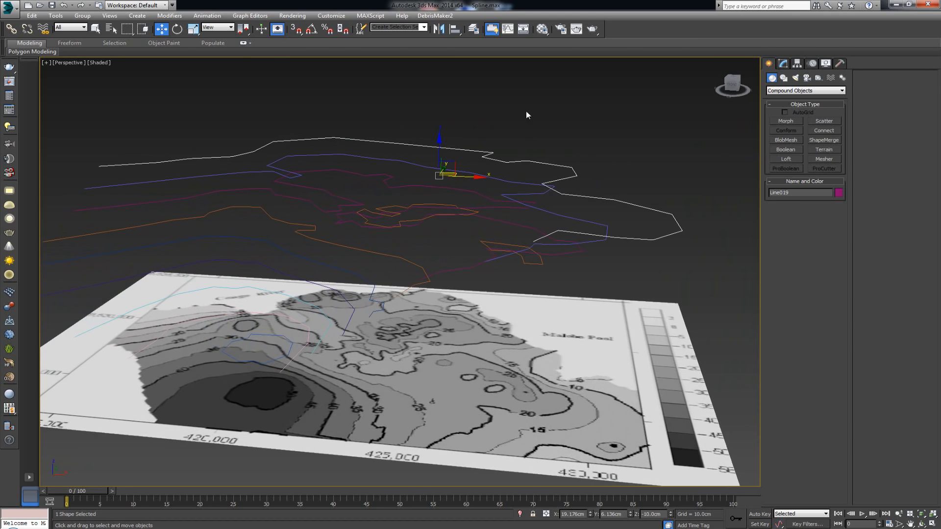
middle_click_drag(484, 133, 540, 150, "alt")
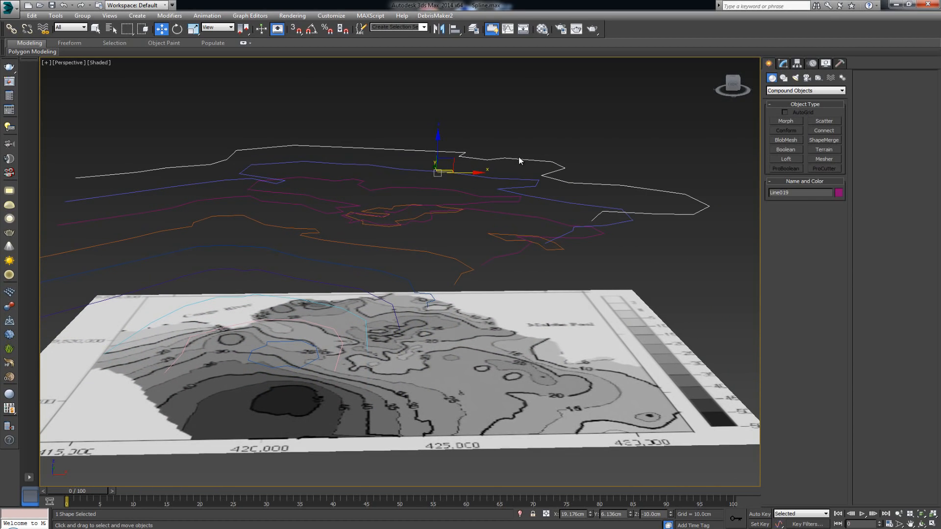
left_click(823, 149)
mouse_move(472, 213)
middle_mouse_down("alt")
mouse_move(462, 187)
mouse_move(462, 219)
middle_mouse_up("alt")
key("F4")
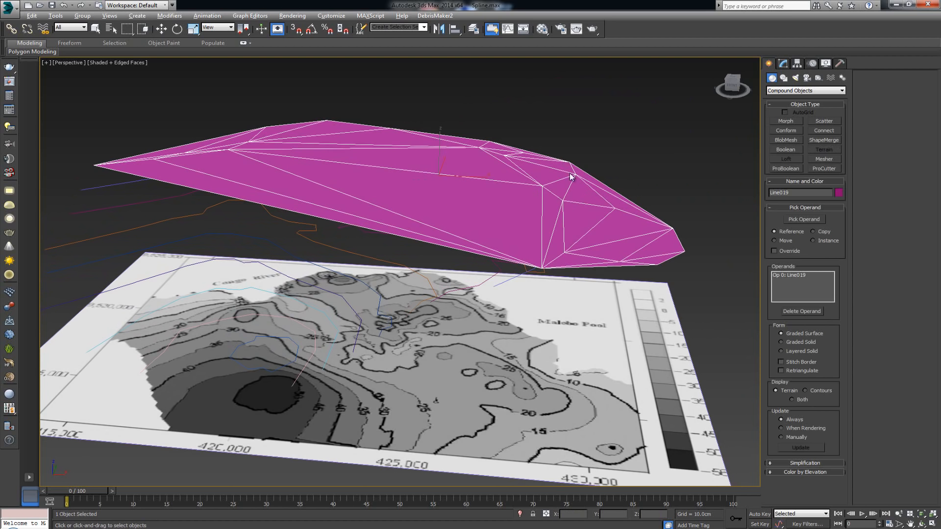
- Add the second, third and fourth contours from the top as reference operands of the Terrain object
middle_click_drag(571, 177, 589, 195, "alt")
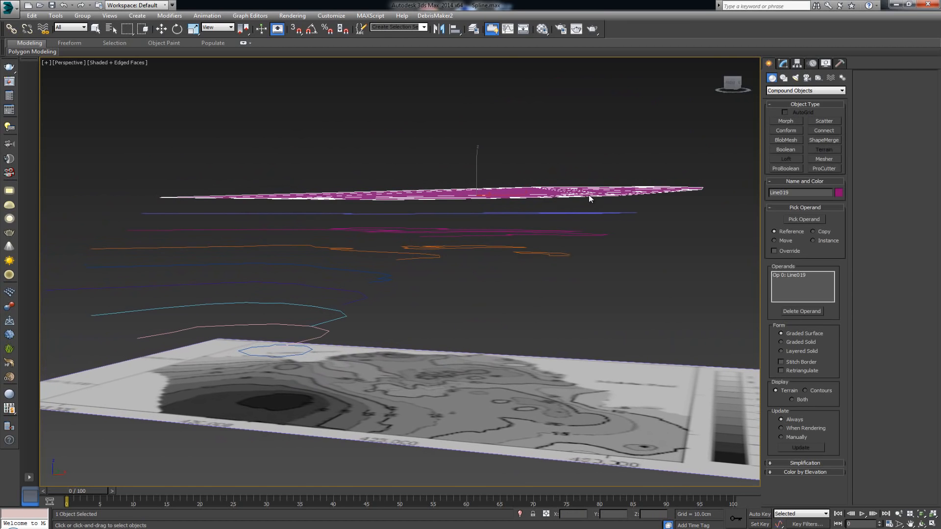
left_click(808, 219)
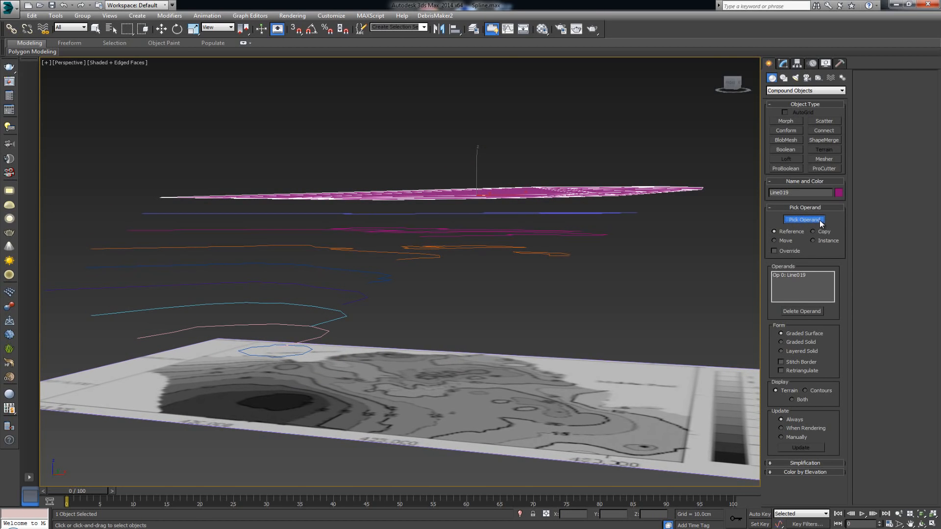
mouse_move(619, 208)
middle_mouse_down("alt")
mouse_move(633, 216)
mouse_move(624, 212)
middle_mouse_up("alt")
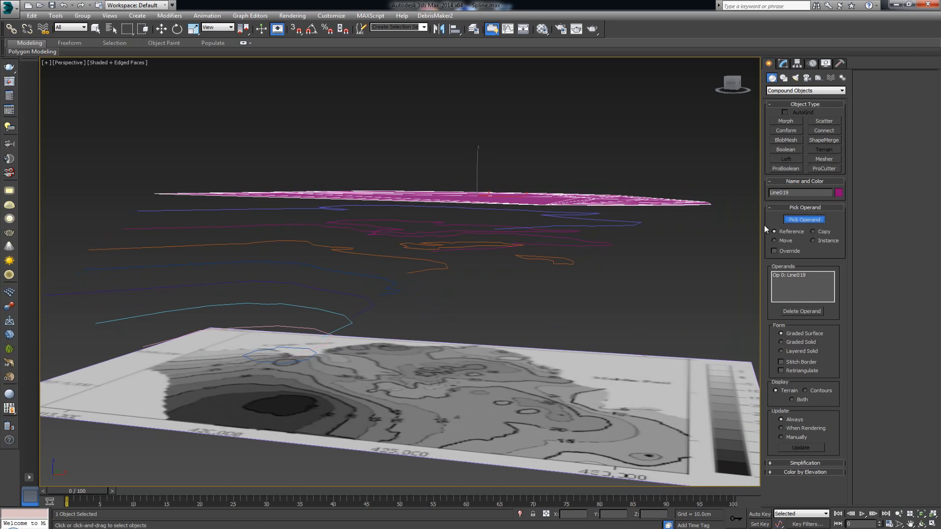
left_click(600, 220)
mouse_move(601, 223)
middle_mouse_down("alt")
mouse_move(602, 212)
mouse_move(607, 219)
middle_mouse_up("alt")
left_click(584, 236)
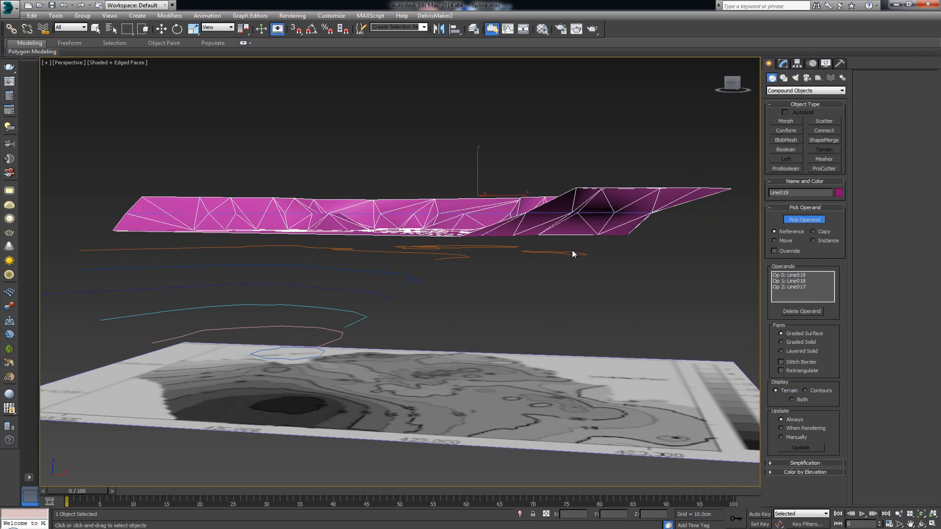
left_click(572, 253)
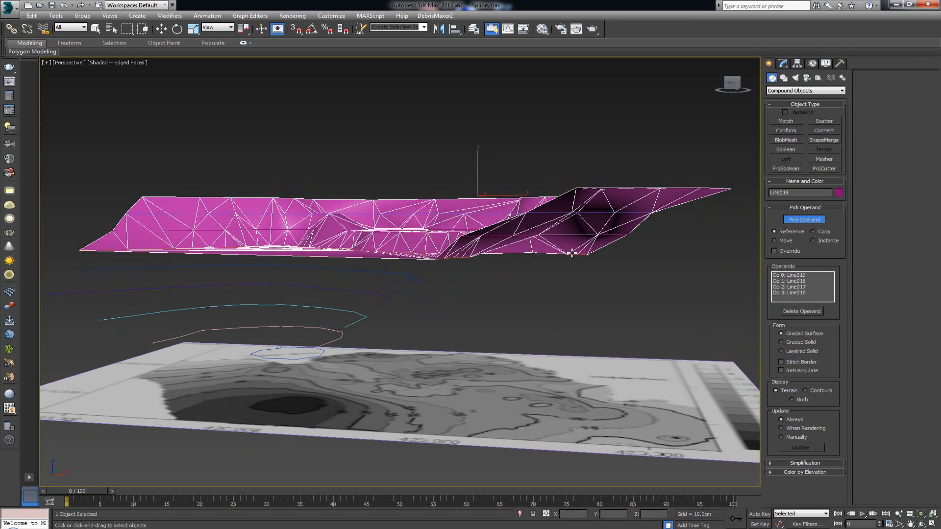
- Add the five remaining lower contours as Terrain operands, in descending order down to the small closed deepest one
left_click(411, 280)
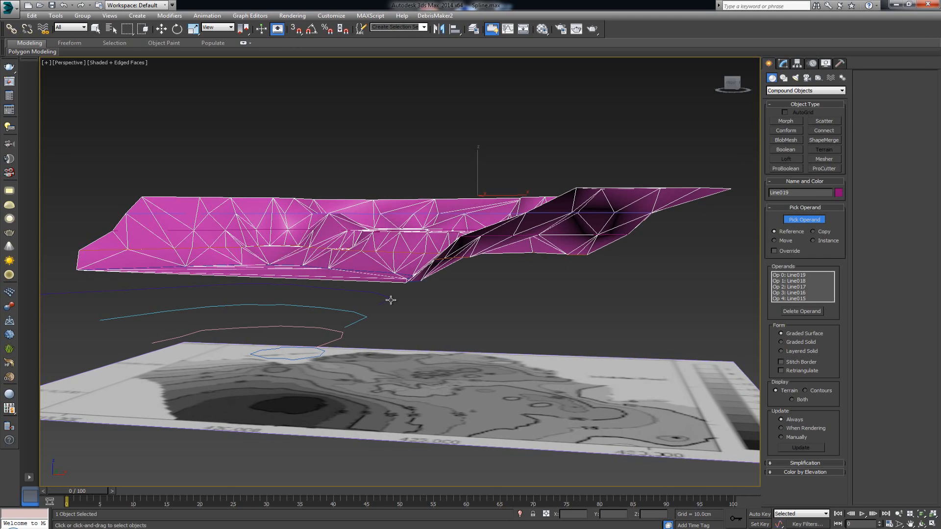
left_click(388, 299)
left_click(356, 324)
left_click(341, 335)
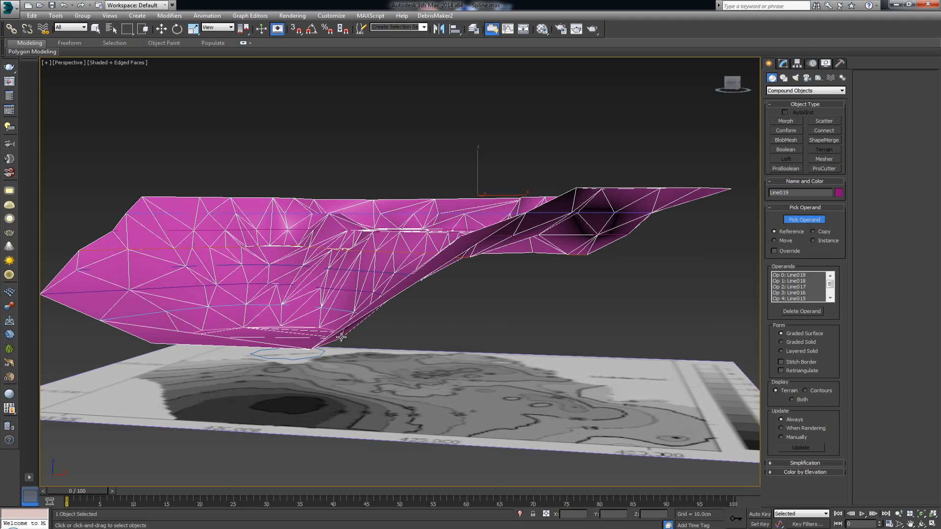
left_click(315, 358)
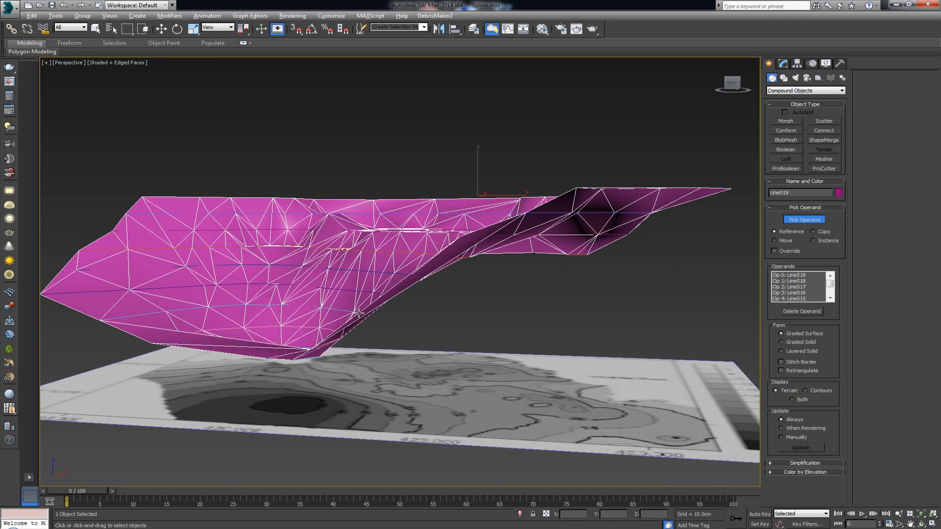
- Inspect the terrain surface with and without edged faces and convert it to an Editable Poly
mouse_move(359, 313)
middle_mouse_down("alt")
mouse_move(411, 346)
mouse_move(454, 336)
mouse_move(468, 320)
mouse_move(384, 336)
mouse_move(364, 357)
mouse_move(393, 371)
mouse_move(485, 275)
mouse_move(440, 330)
mouse_move(396, 338)
middle_mouse_up("alt")
key("F4")
key("F4")
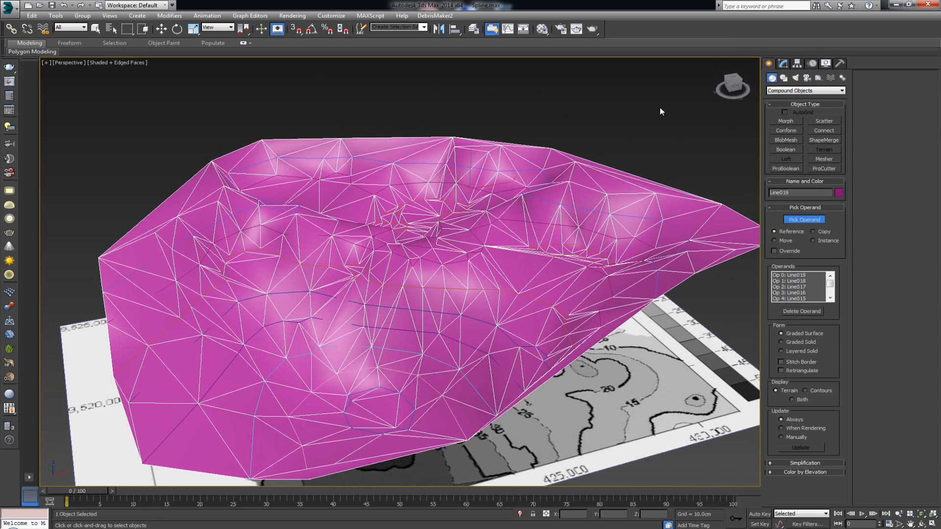
key("w")
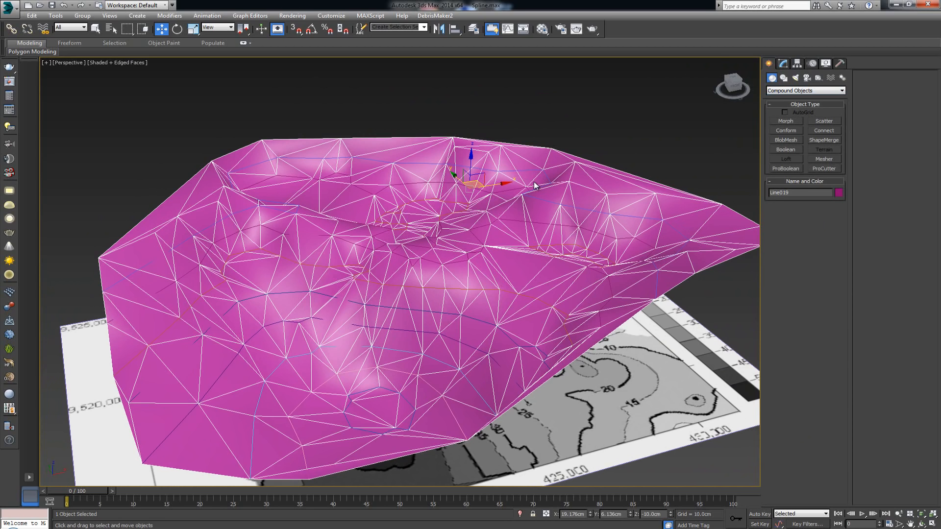
left_click(782, 64)
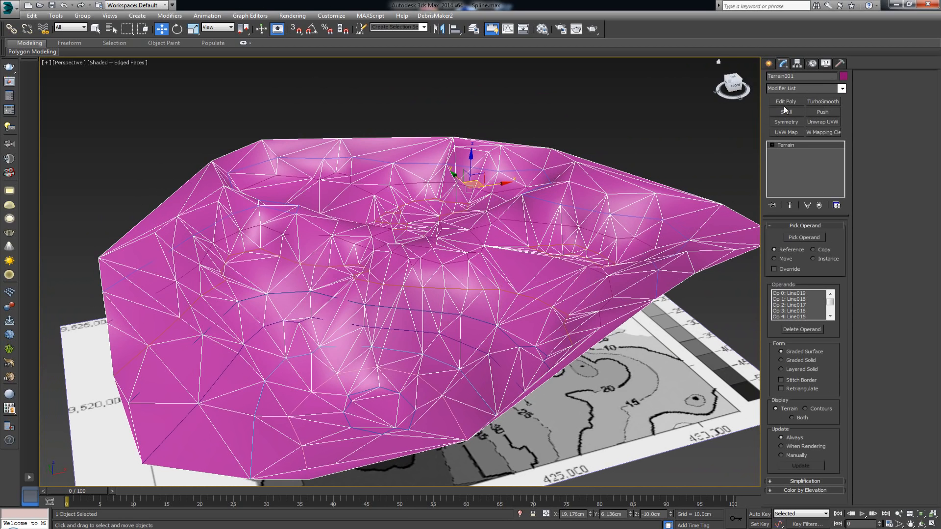
right_click(460, 219)
mouse_move(539, 305)
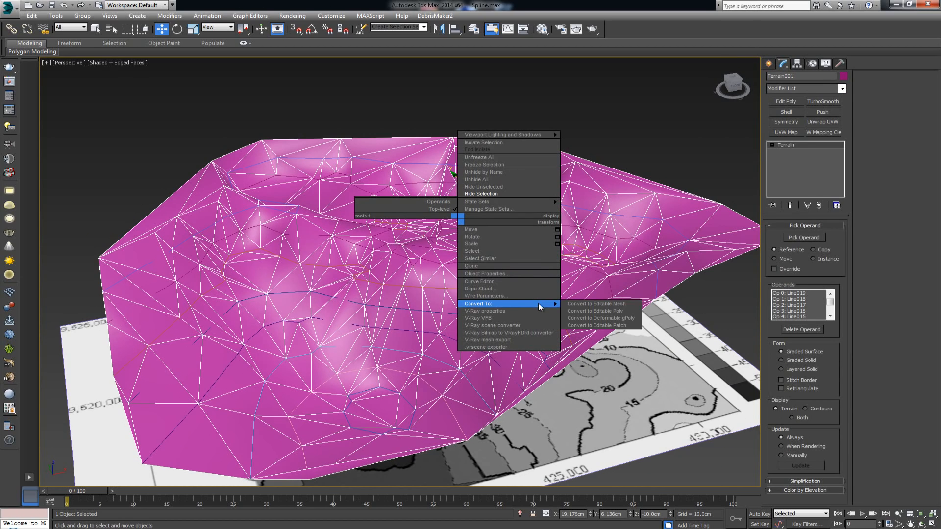
left_click(593, 312)
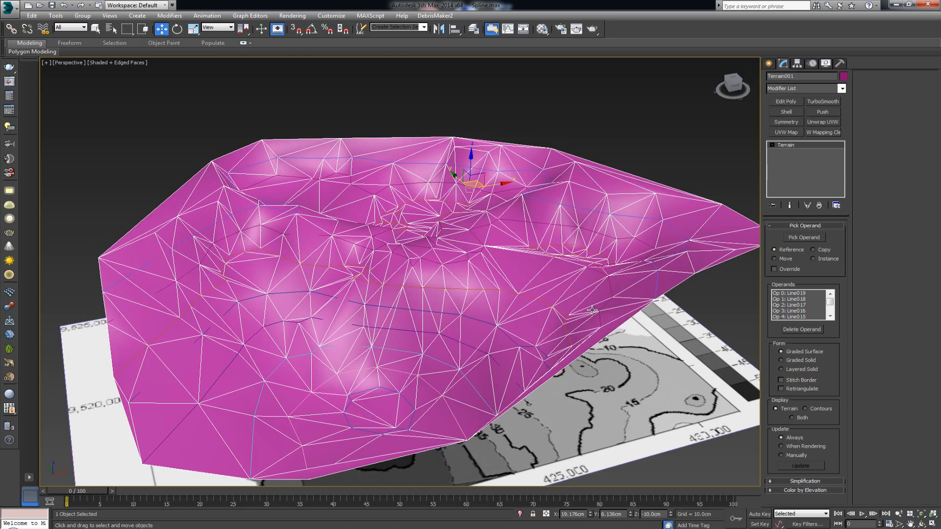
- Delete the terrain mesh and unhide all hidden objects
mouse_move(572, 232)
middle_mouse_down("alt")
mouse_move(515, 260)
mouse_move(571, 223)
mouse_move(656, 223)
mouse_move(569, 243)
mouse_move(567, 235)
middle_mouse_up("alt")
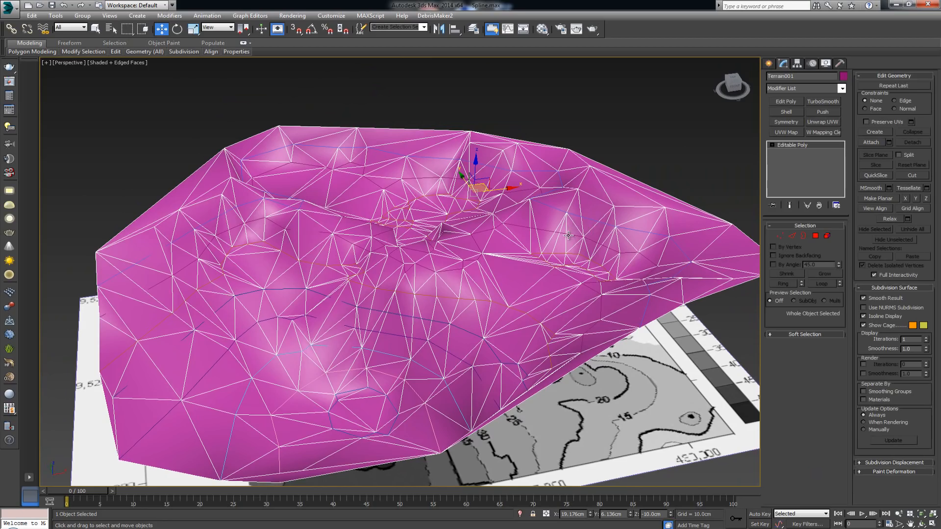
mouse_move(632, 192)
middle_mouse_down("alt")
mouse_move(586, 176)
mouse_move(618, 190)
middle_mouse_up("alt")
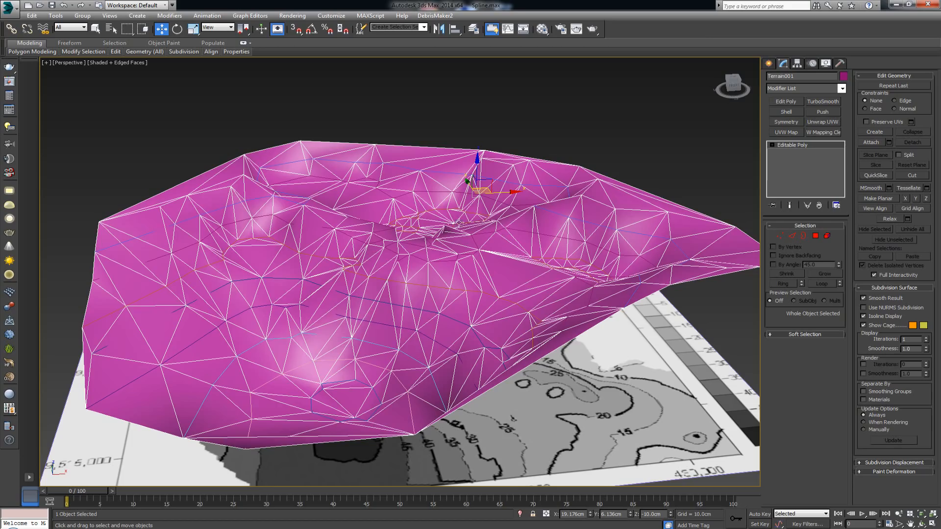
middle_click_drag(447, 206, 442, 233, "alt")
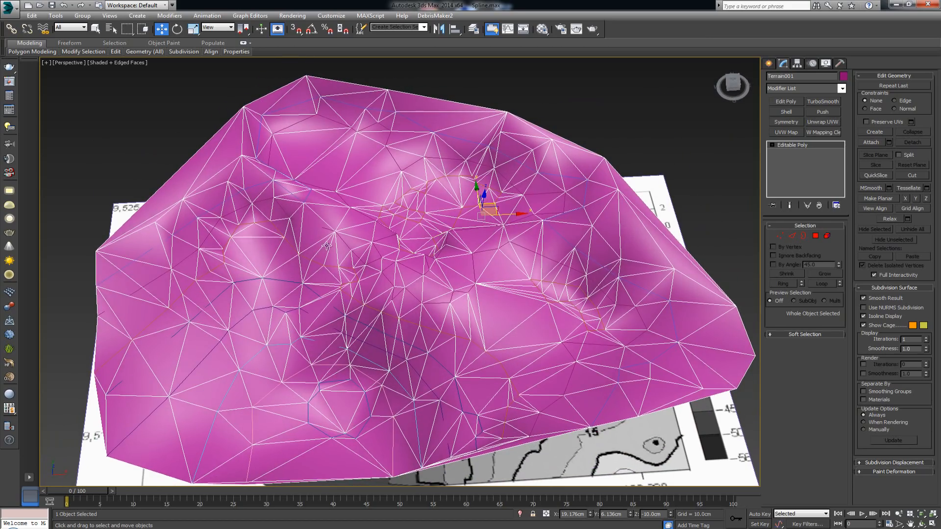
left_click(299, 197)
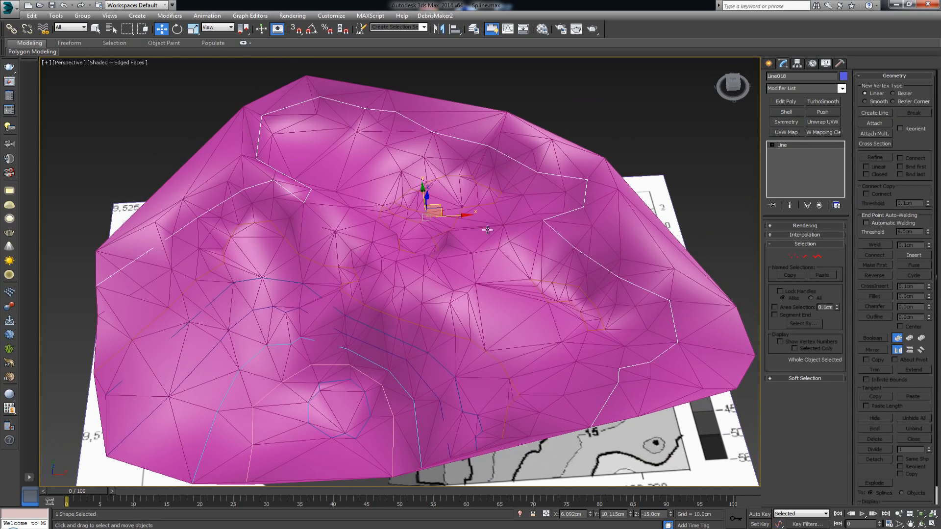
left_click(672, 252)
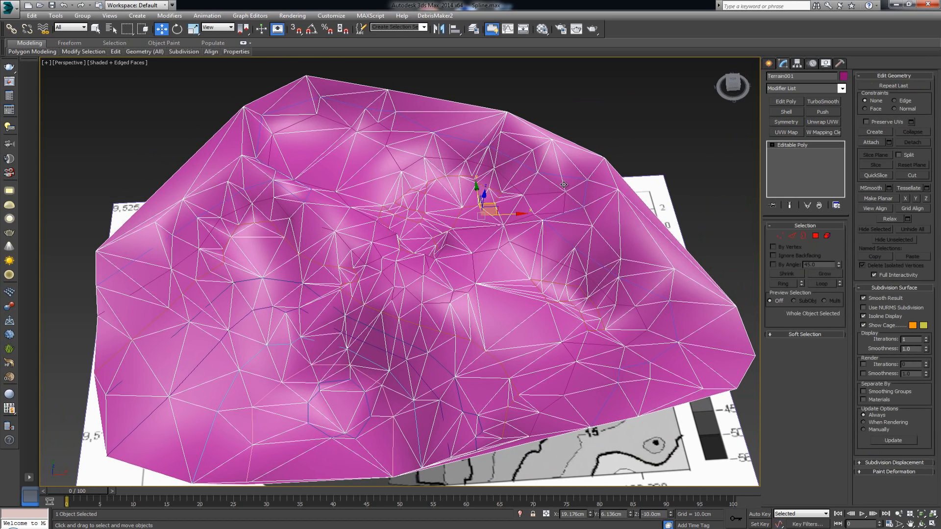
key("Delete")
right_click(537, 169)
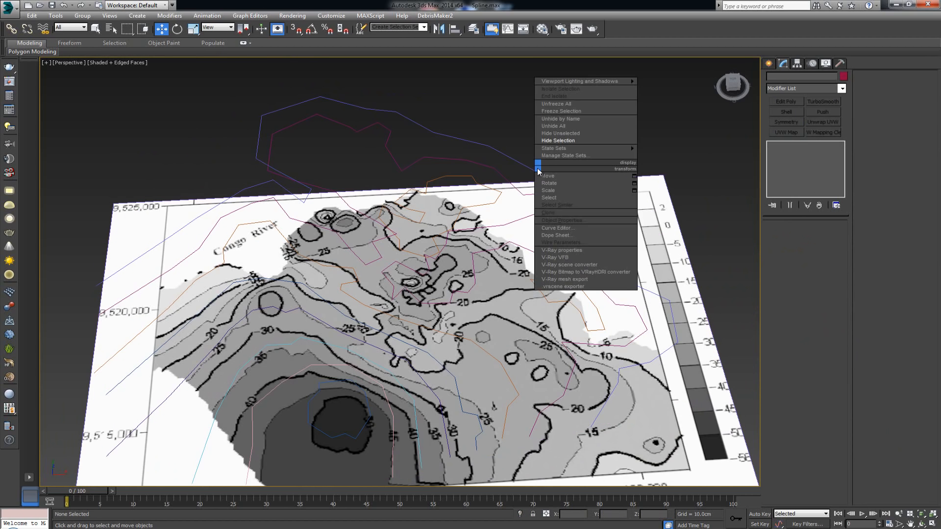
left_click(574, 126)
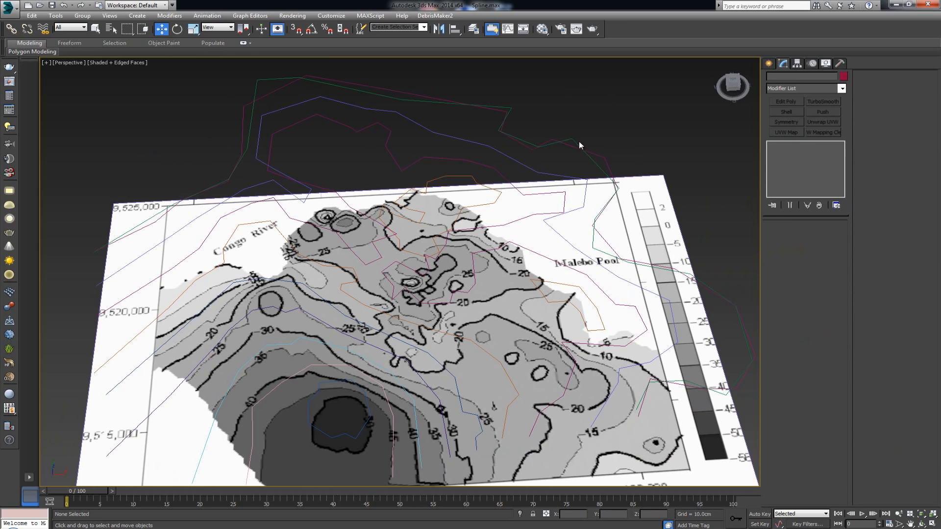
- Delete the green duplicate of the topmost contour and select the remaining magenta topmost contour
left_click(572, 141)
middle_click_drag(520, 178, 507, 163, "alt")
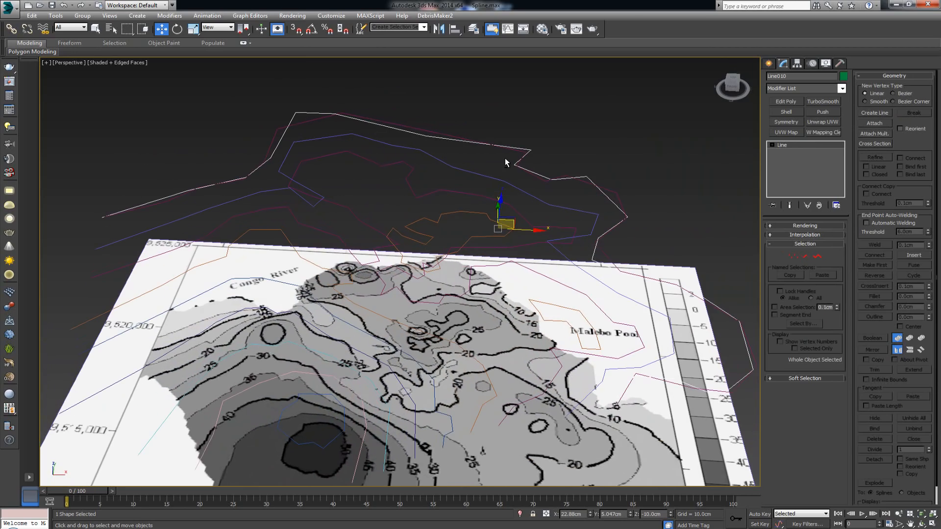
left_click(503, 158)
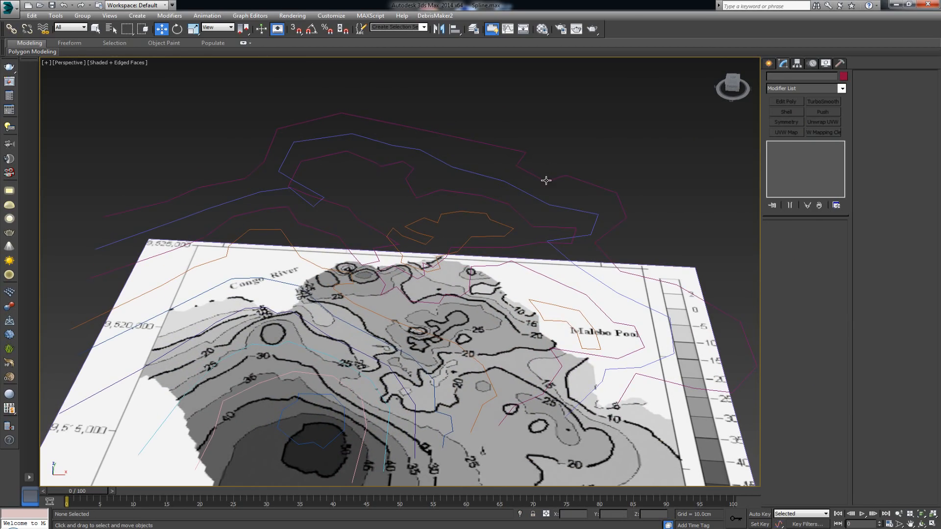
left_click(546, 180)
- Start vertex editing on the topmost contour and switch to a maximized Top view
middle_click_drag(431, 206, 439, 230, "alt")
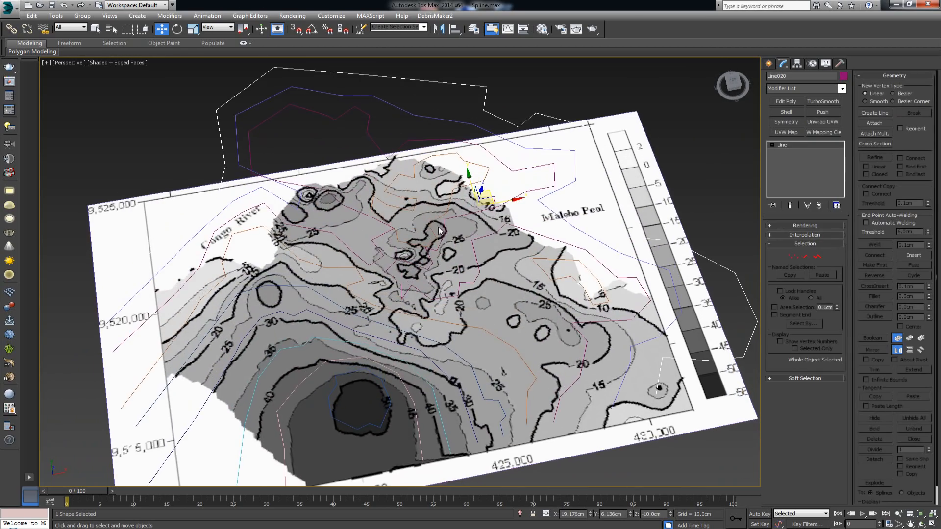
scroll(439, 230, "down", 3)
key("1")
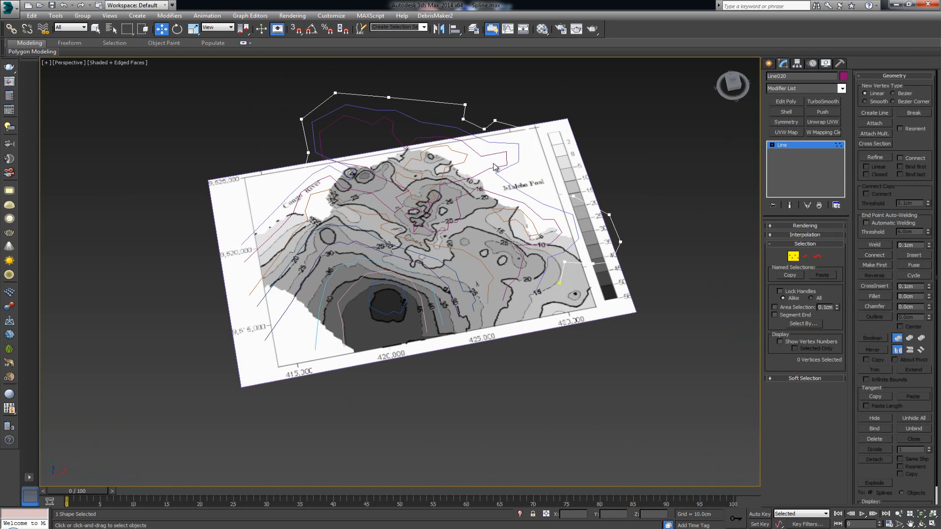
middle_click_drag(493, 164, 473, 166, "alt")
key("alt+w")
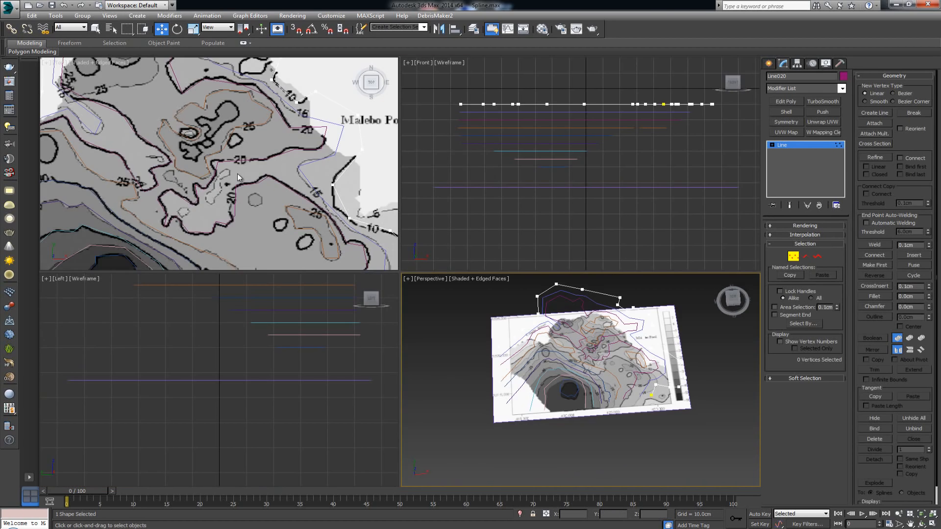
middle_click(237, 173)
key("alt+w")
middle_click_drag(324, 139, 488, 250)
scroll(488, 249, "down", 3)
- Select all vertices of the topmost contour and convert them to Bezier Corner
key("1")
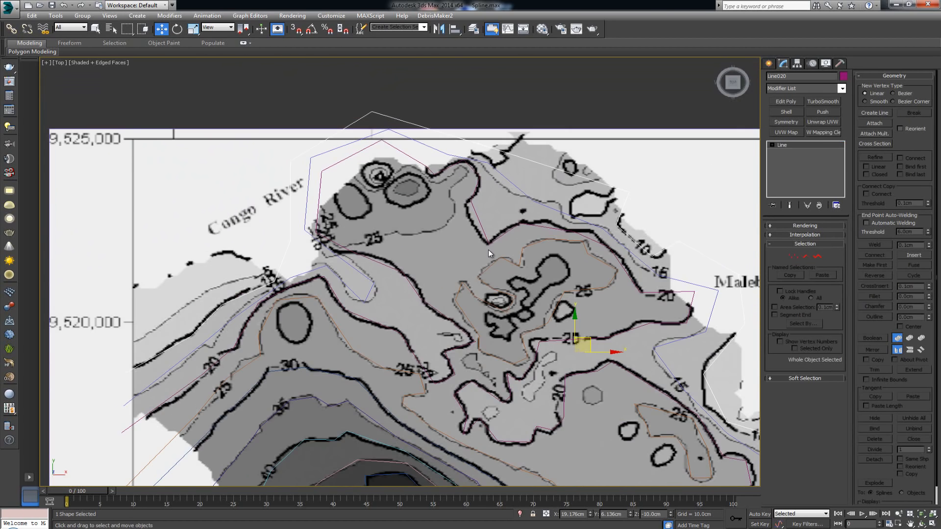
key("1")
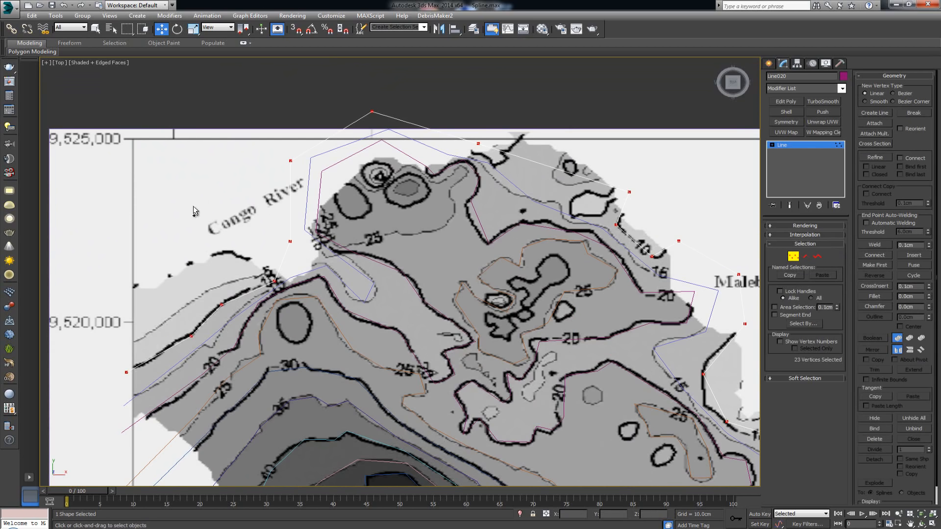
key("ctrl+a")
right_click(290, 162)
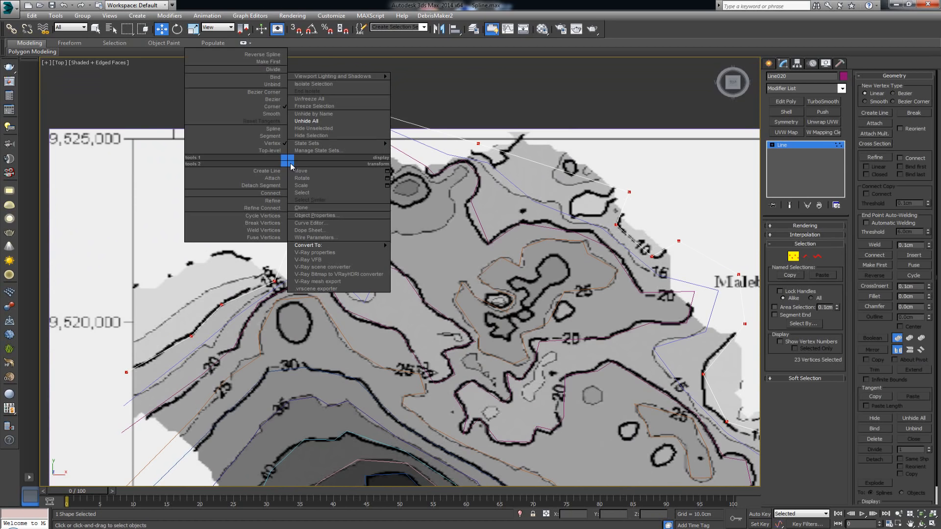
left_click(274, 98)
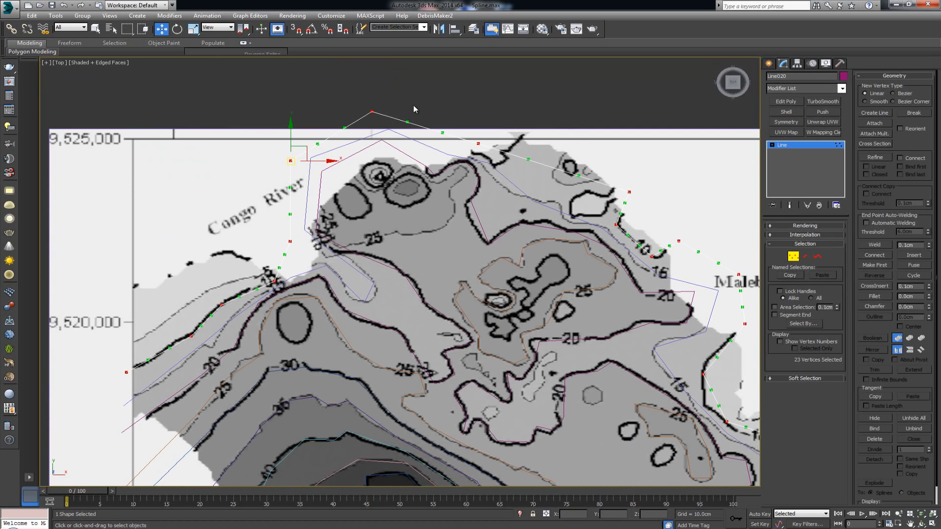
- Curve the contour's segments from its peak above the map down past the Congo River label using the Bezier handles
middle_click_drag(416, 108, 426, 143)
scroll(427, 142, "up", 4)
left_click(366, 150)
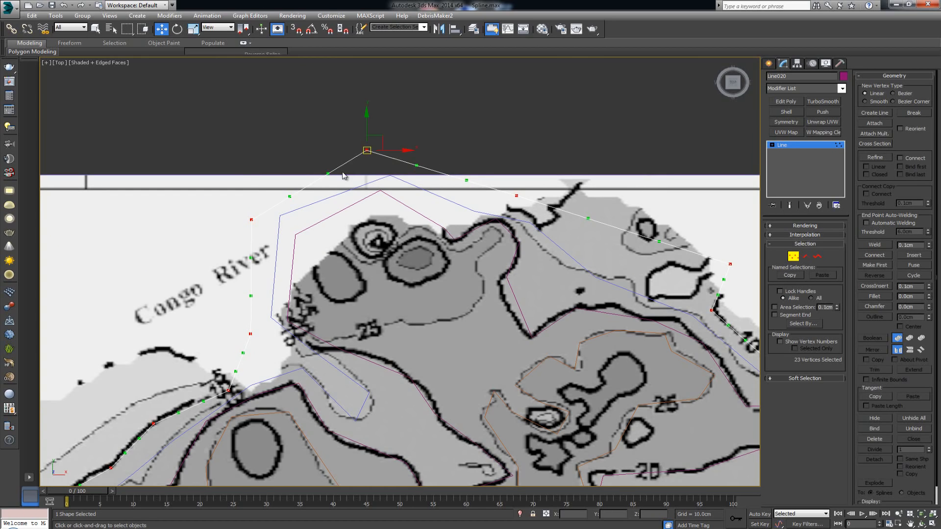
left_click_drag(327, 174, 317, 152)
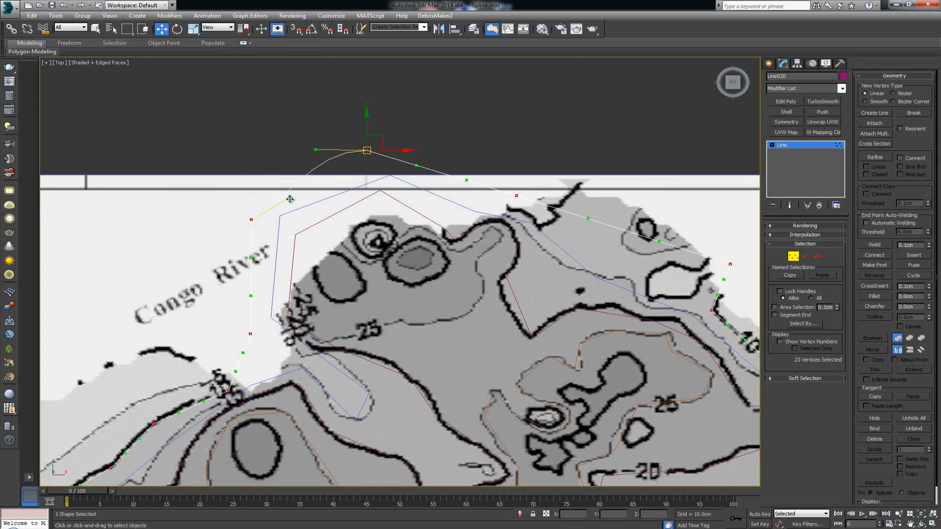
left_click_drag(289, 196, 272, 168)
left_click_drag(251, 257, 238, 259)
left_click_drag(251, 296, 265, 300)
- Bend the long straight segment along the map's upper shoreline into an S-curve with its two Bezier handles
middle_click_drag(545, 212, 442, 233)
scroll(443, 233, "up", 3)
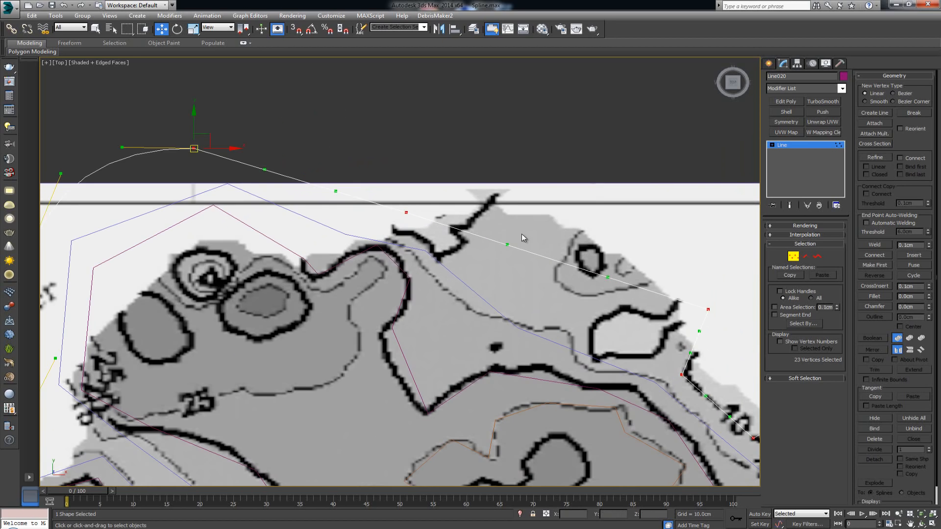
left_click_drag(507, 245, 502, 265)
left_click_drag(606, 277, 622, 224)
- Adjust the Bezier handles of the vertices around the 10 depth label so the contour rounds that stretch of shoreline
middle_click_drag(684, 321, 490, 220)
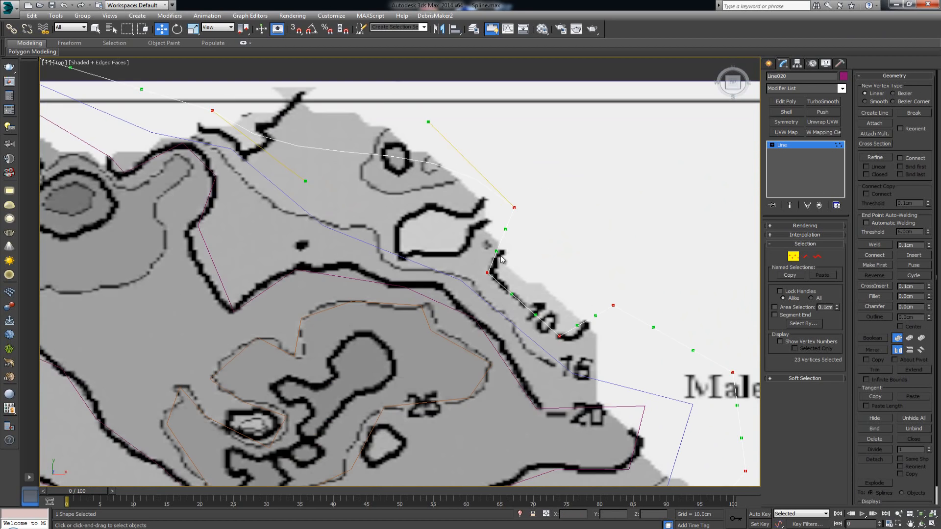
left_click(488, 272)
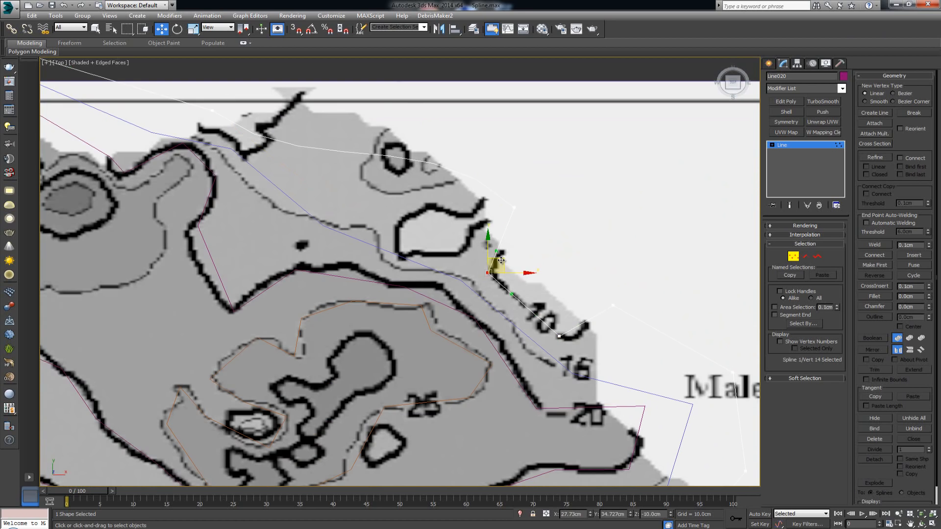
key("ctrl+a")
left_click_drag(510, 256, 521, 259)
left_click_drag(505, 229, 528, 231)
left_click_drag(512, 294, 532, 348)
left_click(558, 336)
left_click_drag(577, 325, 602, 333)
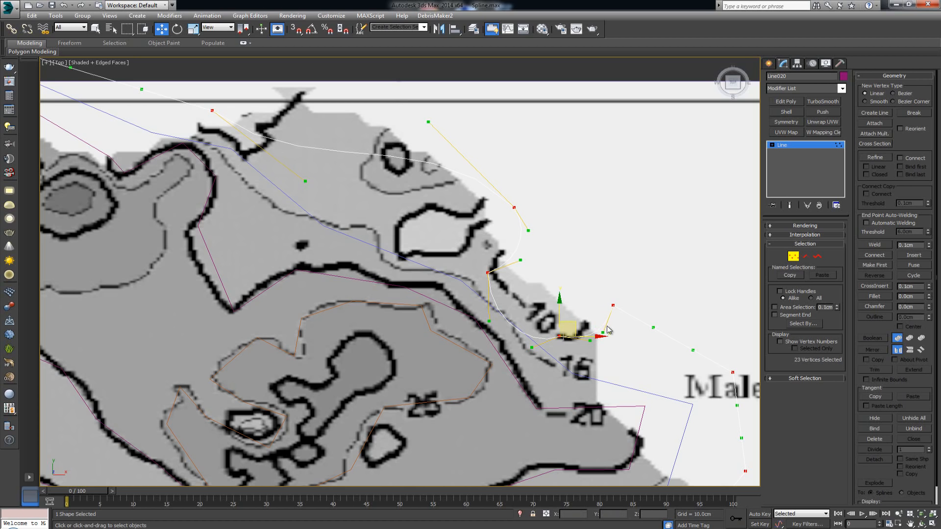
- Finish editing the topmost contour, then select the 25 depth contour and convert all its vertices to Bezier Corner
middle_click_drag(634, 324, 515, 200)
scroll(446, 266, "down", 6)
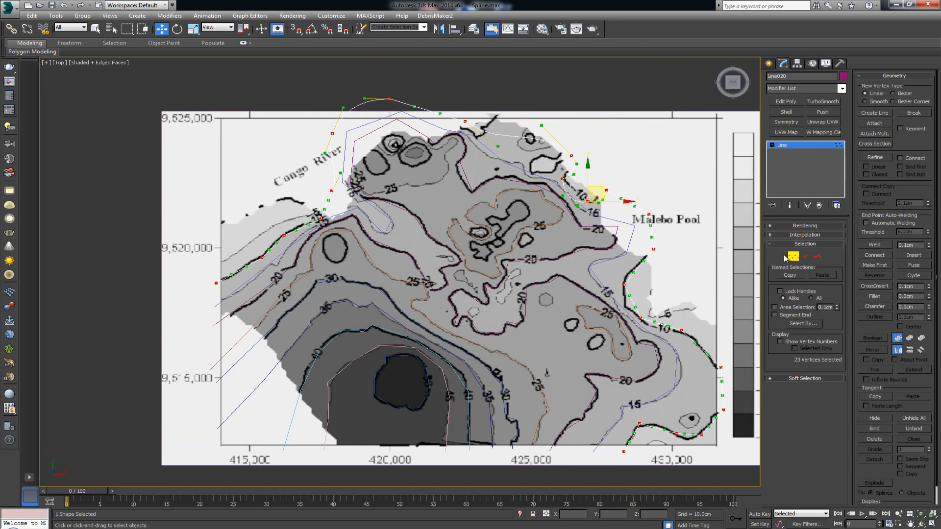
left_click(785, 256)
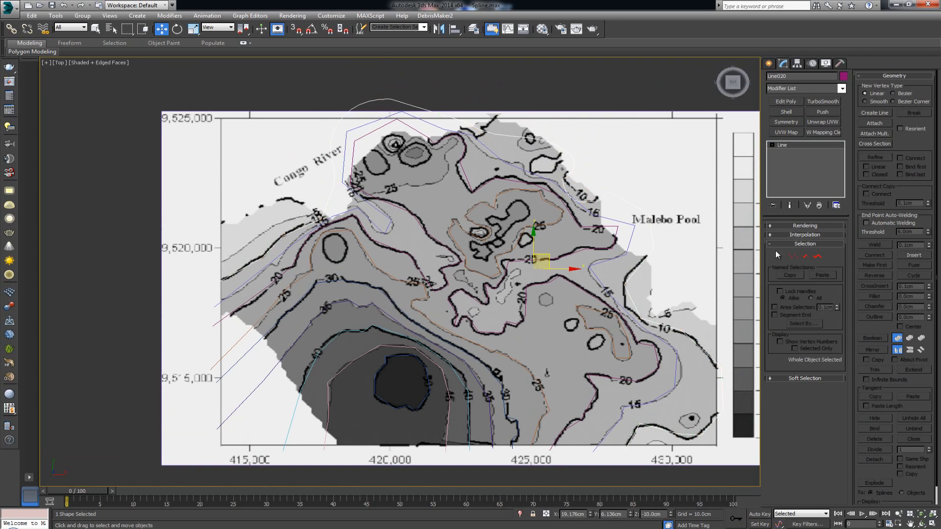
left_click(490, 233)
scroll(508, 246, "up", 3)
key("1")
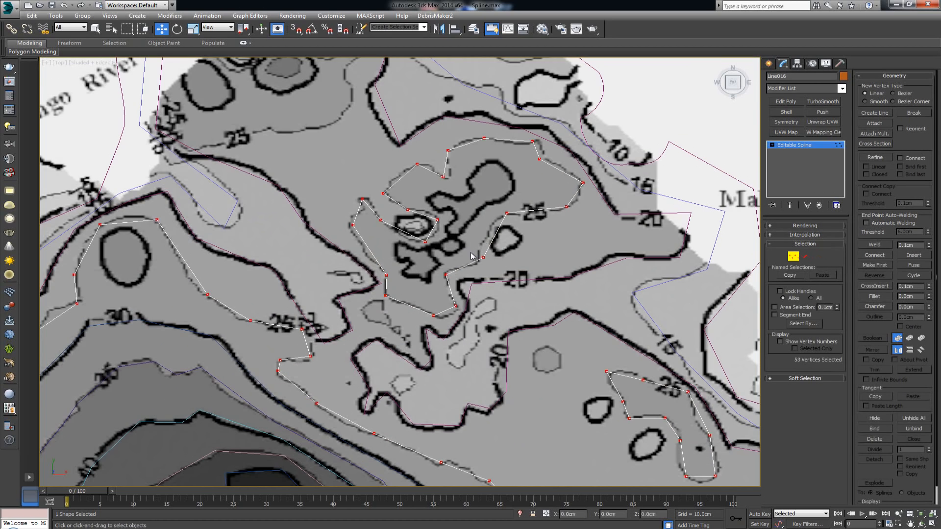
right_click(435, 214)
left_click(410, 147)
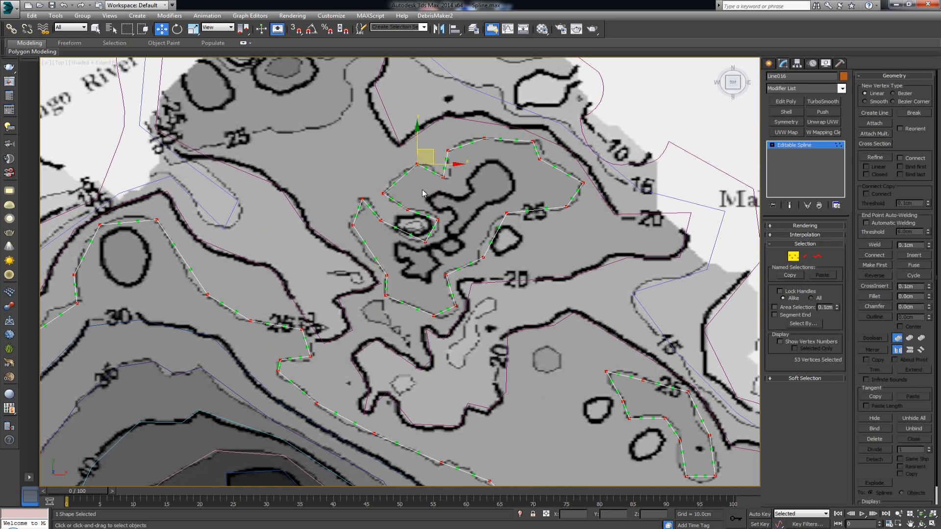
- Curve the western lobe of the central closed 25 contour with its Bezier handles so it follows the map line
scroll(423, 199, "up", 2)
left_click_drag(397, 280, 367, 269)
left_click_drag(328, 233, 289, 196)
left_click_drag(290, 239, 277, 233)
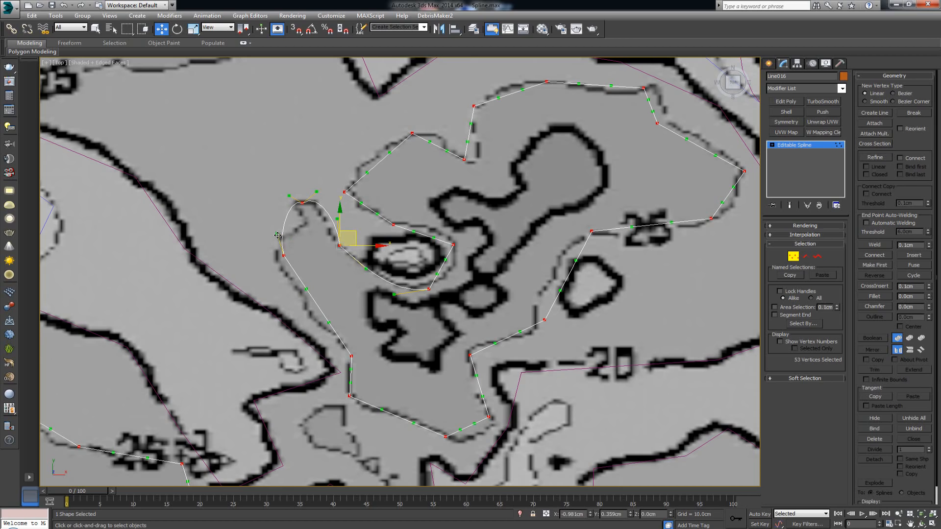
left_click_drag(306, 289, 291, 295)
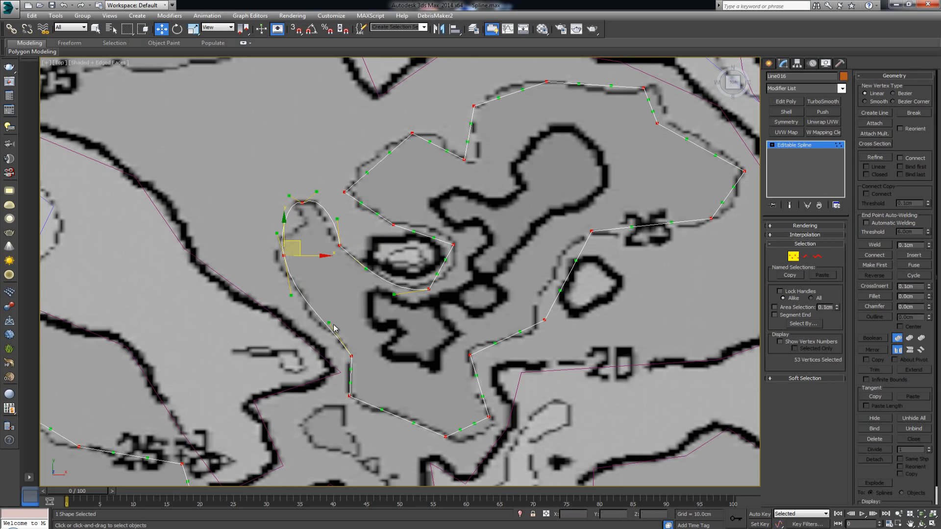
left_click_drag(329, 323, 327, 324)
- Round the southern tip of the closed 25 contour and reshape its southeastern bend beside the small oval island
left_click_drag(381, 411, 488, 433)
left_click_drag(482, 397, 466, 374)
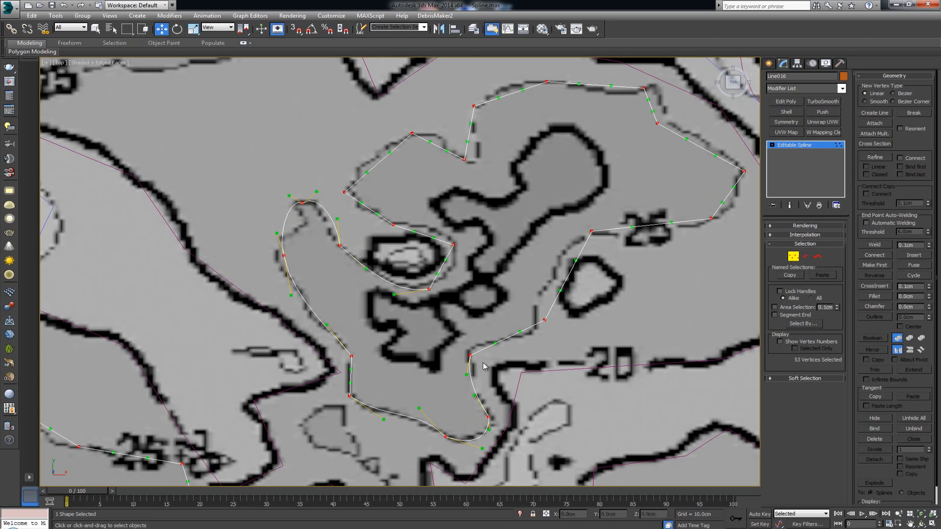
left_click_drag(495, 343, 540, 306)
left_click_drag(528, 340, 545, 352)
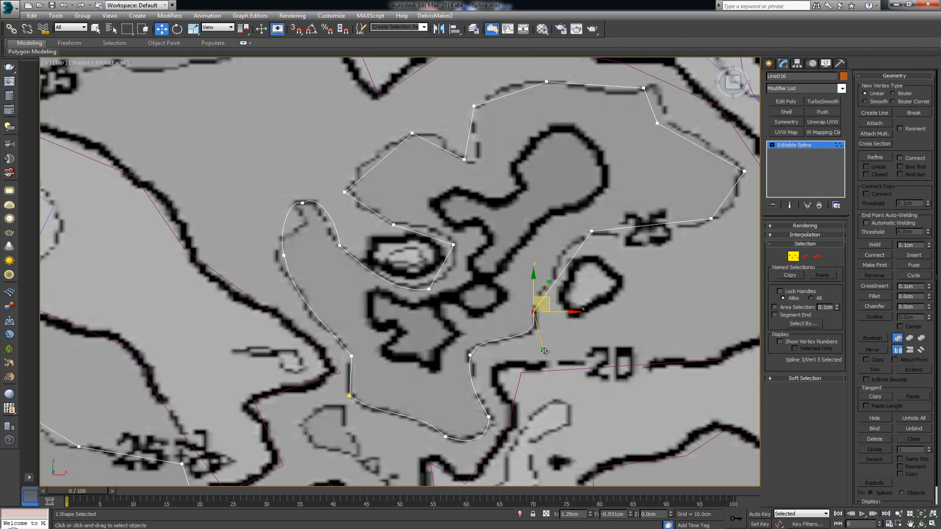
- Insert an extra vertex with Refine on the closed contour's segment running through the 25 label
left_click(875, 158)
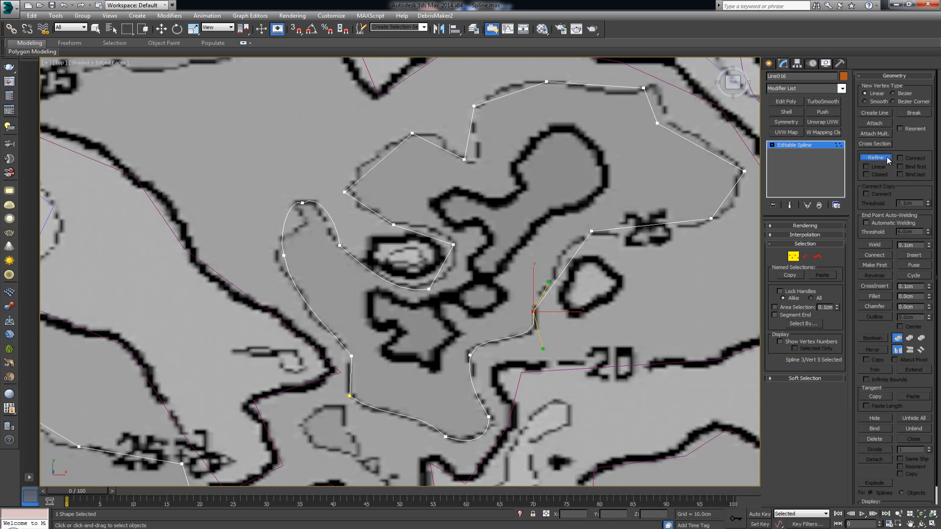
left_click(653, 225)
right_click(644, 221)
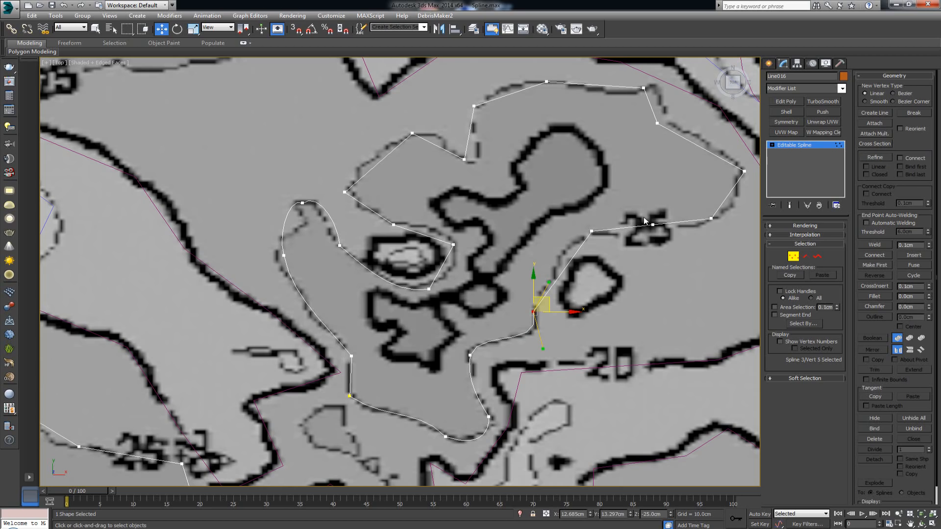
left_click_drag(679, 242, 679, 242)
left_click_drag(654, 200, 652, 206)
- Curve the closed contour's segments leading up to and past the 25 label and round its eastern end
key("ctrl+a")
left_click_drag(582, 263, 561, 242)
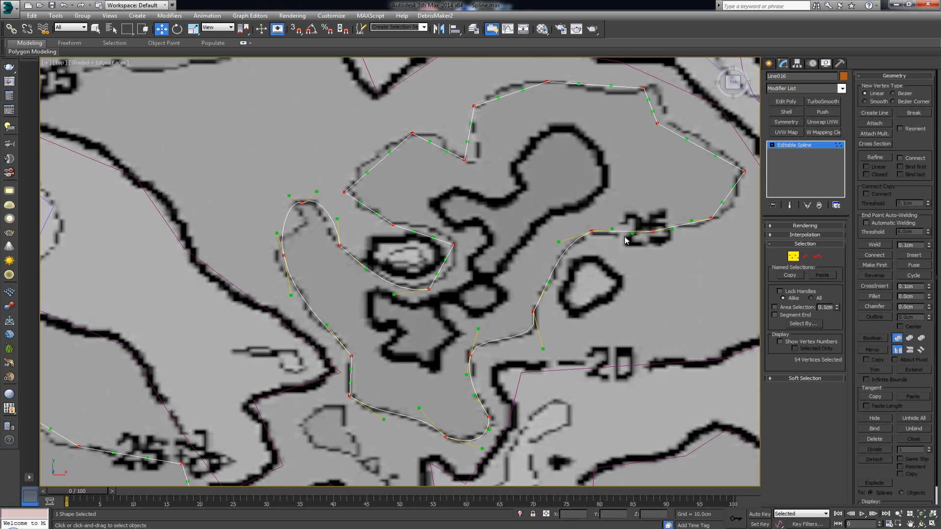
left_click_drag(631, 235, 633, 236)
left_click_drag(691, 221, 740, 193)
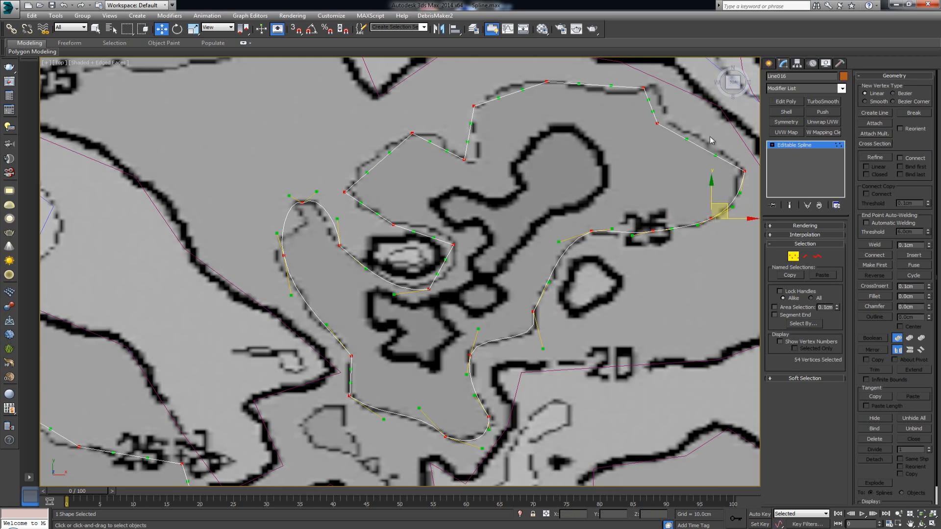
- Adjust the Bezier handles at the closed contour's northeastern corner so it rounds the small hook on the map
left_click_drag(686, 141, 684, 110)
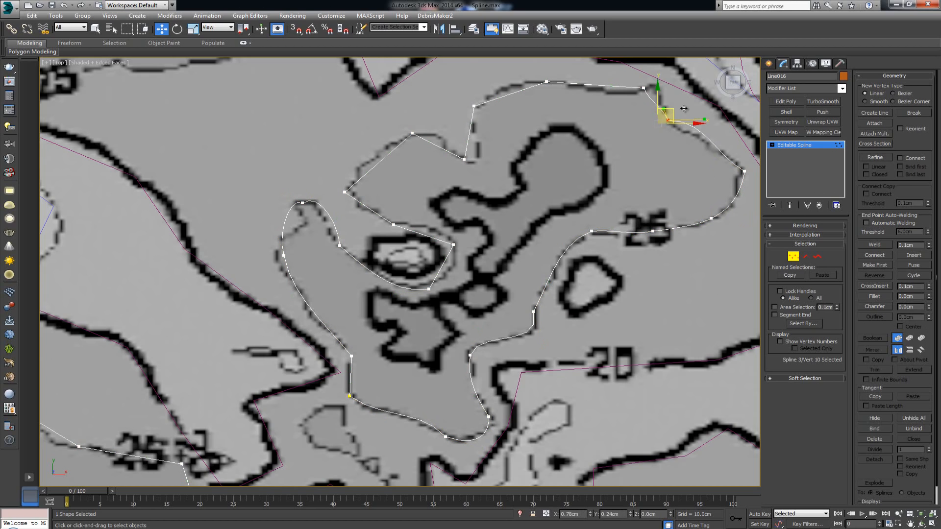
key("ctrl+a")
middle_click_drag(667, 101, 581, 176)
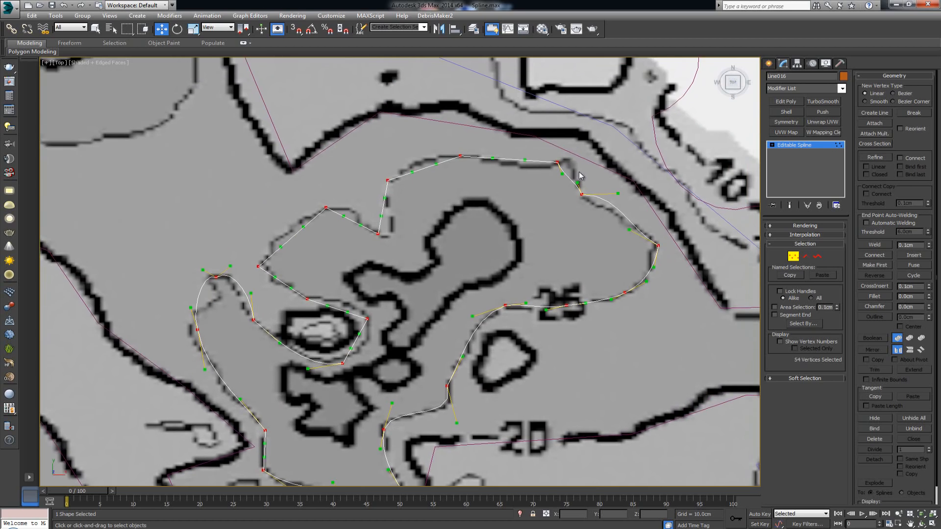
left_click_drag(560, 175, 581, 163)
left_click_drag(618, 194, 640, 225)
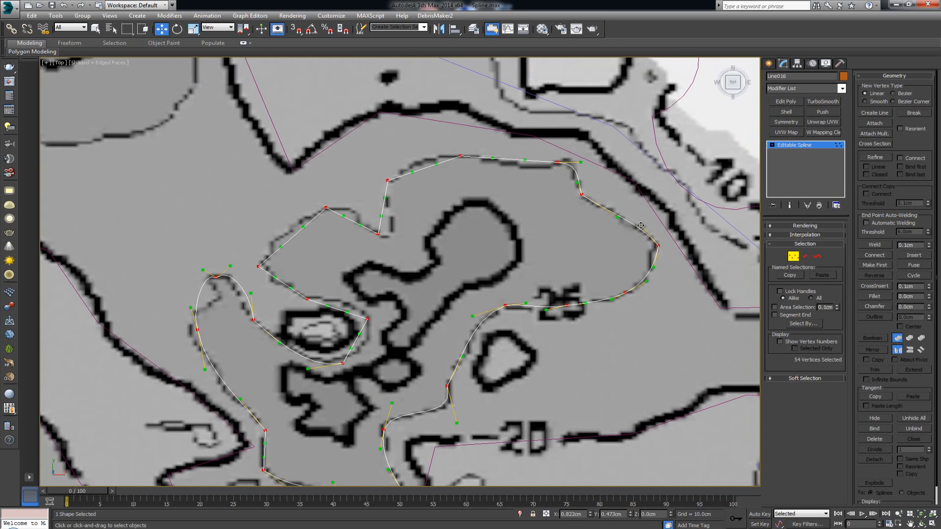
- Bend the closed contour's northern edge, notch and northwestern hump to the map line with the Bezier handles
left_click_drag(433, 166, 409, 165)
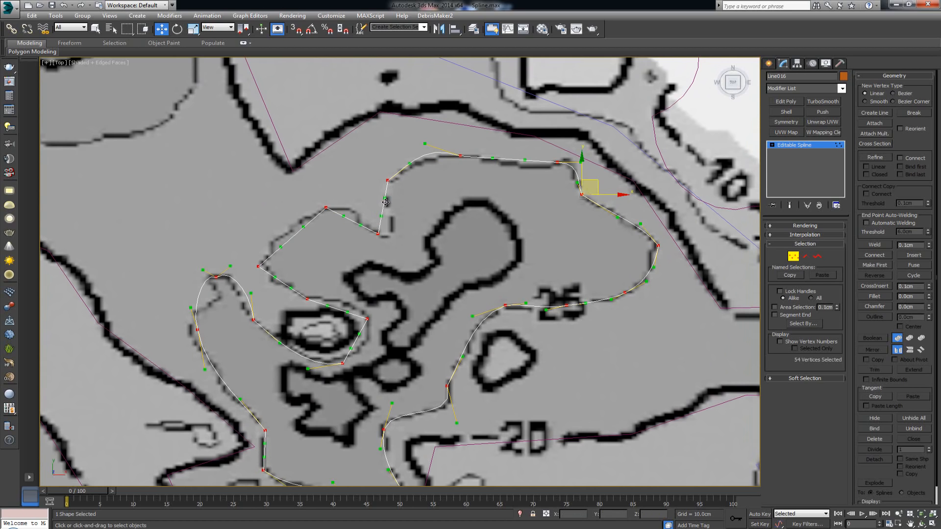
left_click_drag(385, 199, 351, 201)
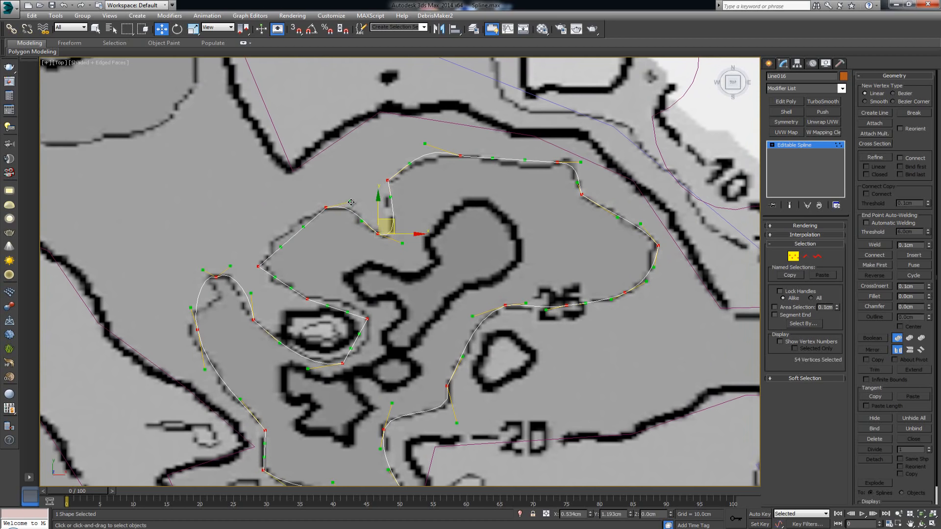
left_click_drag(303, 227, 294, 217)
left_click_drag(281, 248, 277, 241)
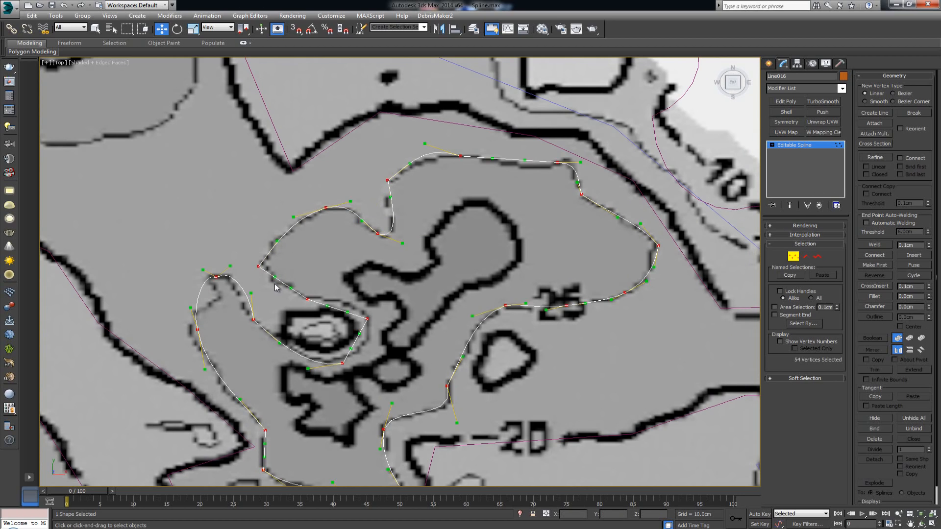
- Curve the contour's inner pocket around the small island shape and leave vertex editing
left_click_drag(275, 277, 290, 294)
left_click(328, 274)
key("ctrl+a")
left_click_drag(360, 332, 371, 342)
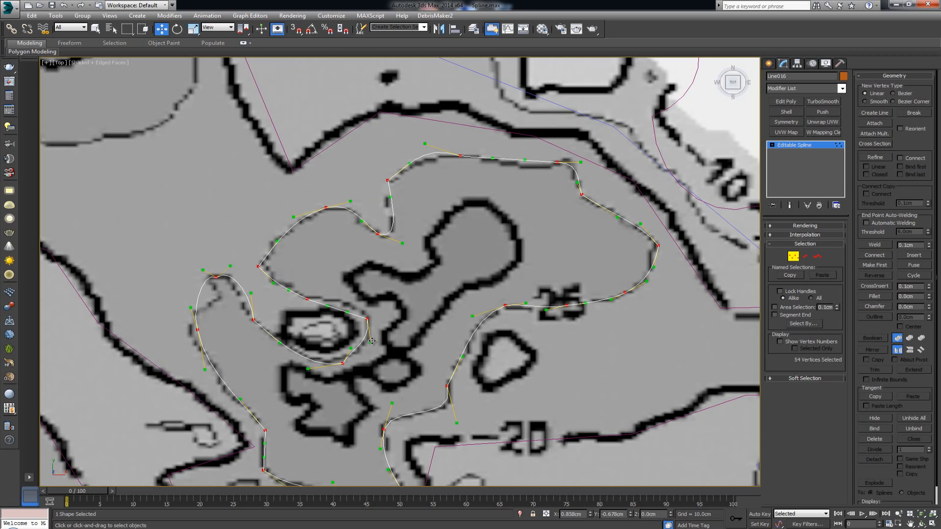
left_click_drag(349, 311, 352, 296)
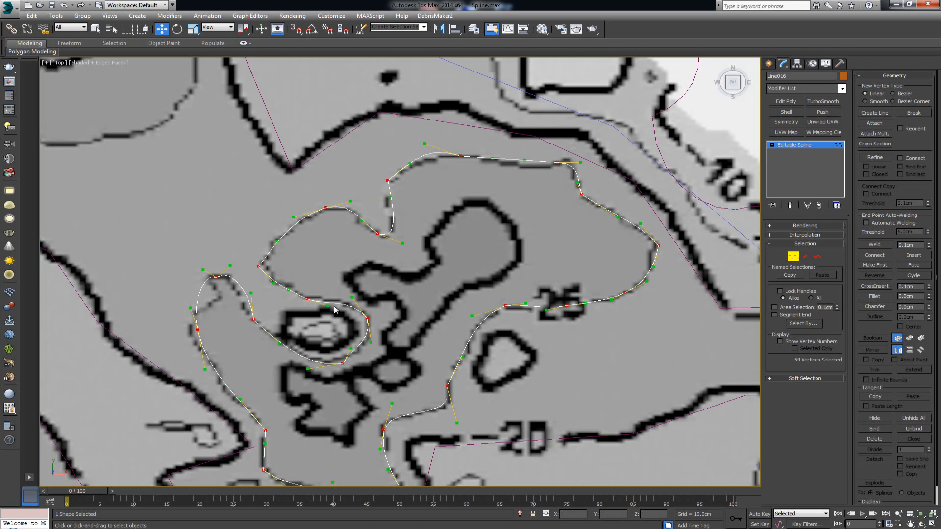
left_click_drag(354, 351, 358, 355)
left_click(793, 256)
- End the isolation of the 25 contour and view all contour splines from the side in the Perspective viewport
scroll(495, 200, "down", 5)
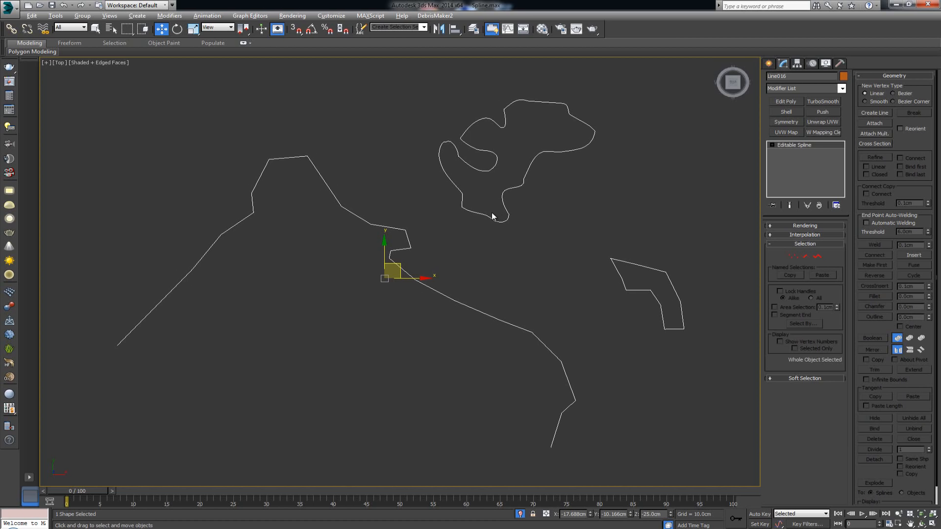
right_click(492, 214)
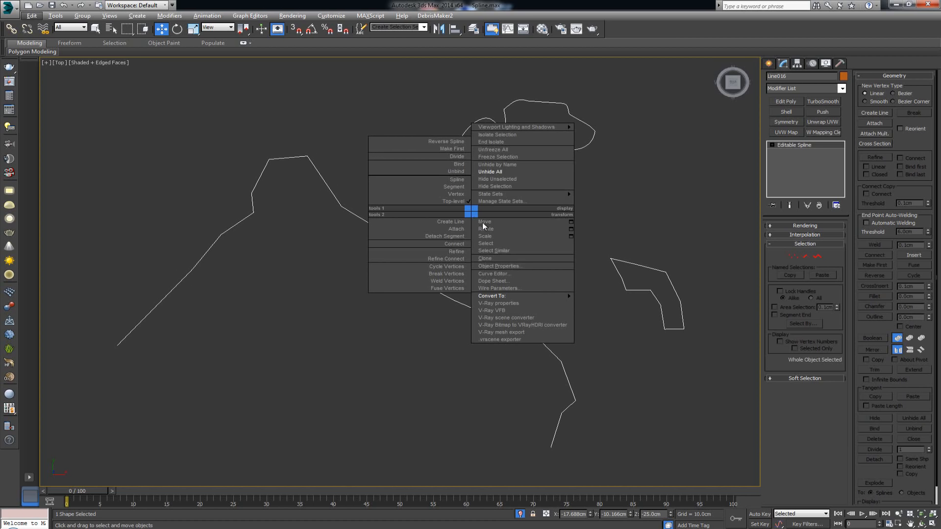
left_click(511, 146)
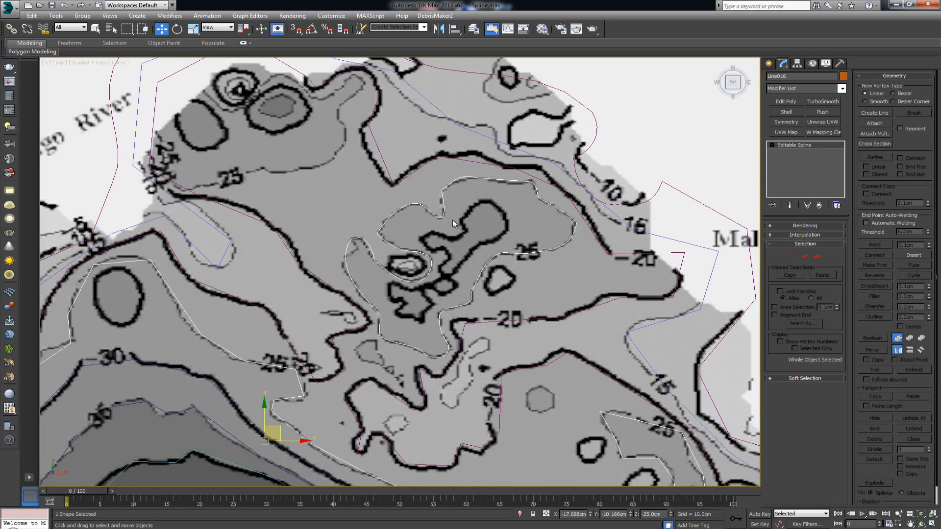
key("alt+w")
right_click(554, 353)
key("alt+w")
middle_click_drag(508, 314, 466, 243, "alt")
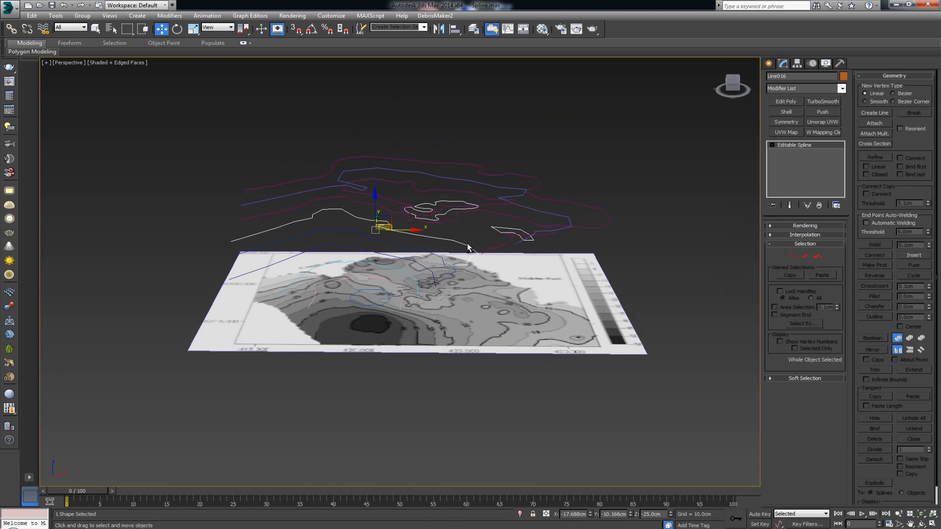
- Select the topmost contour spline and create a Terrain compound object from it
left_click(510, 154)
left_click(518, 175)
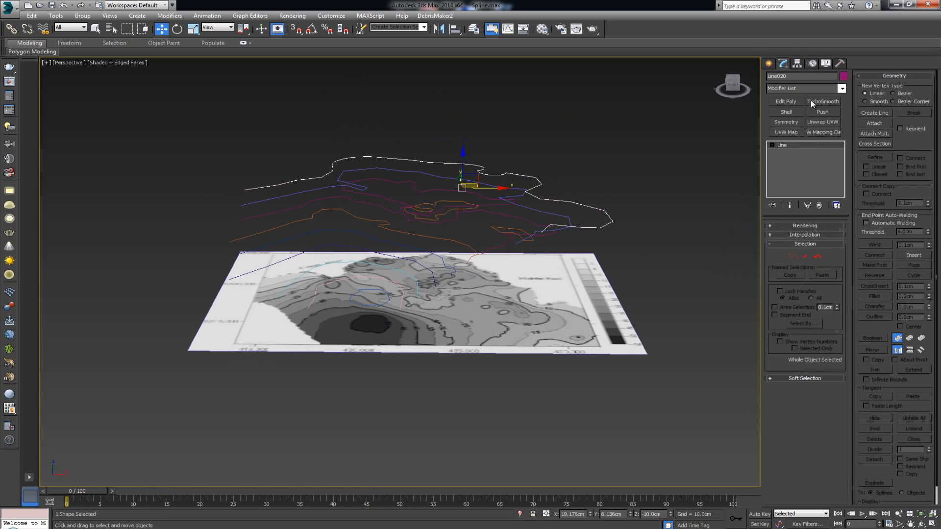
left_click(768, 65)
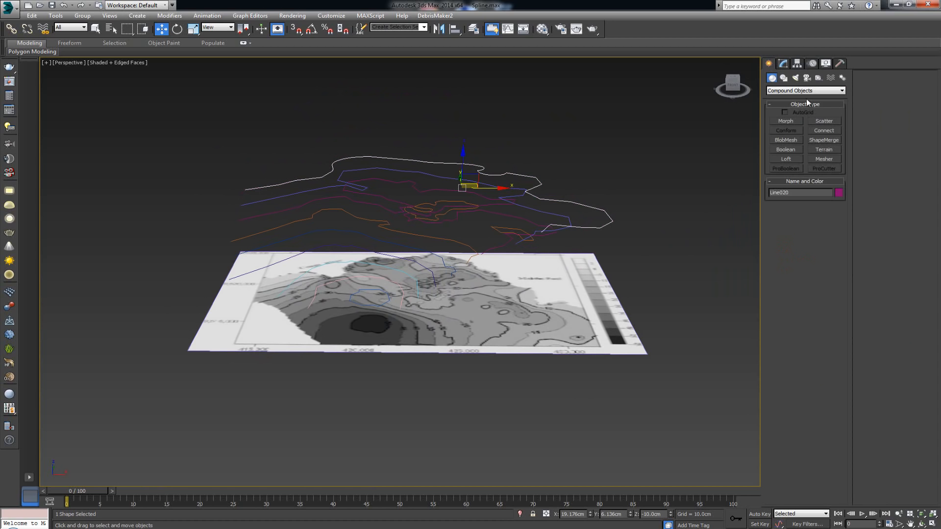
left_click(828, 149)
- Add all the lower contour splines to the Terrain as operands, in order from the highest down to the deepest
scroll(482, 268, "up", 5)
middle_click_drag(482, 268, 480, 244, "alt")
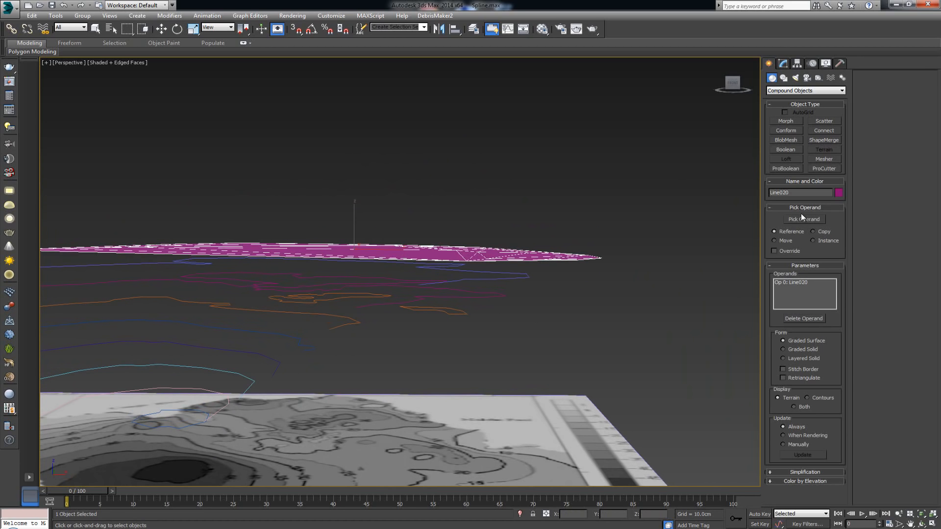
left_click(525, 275)
left_click(470, 303)
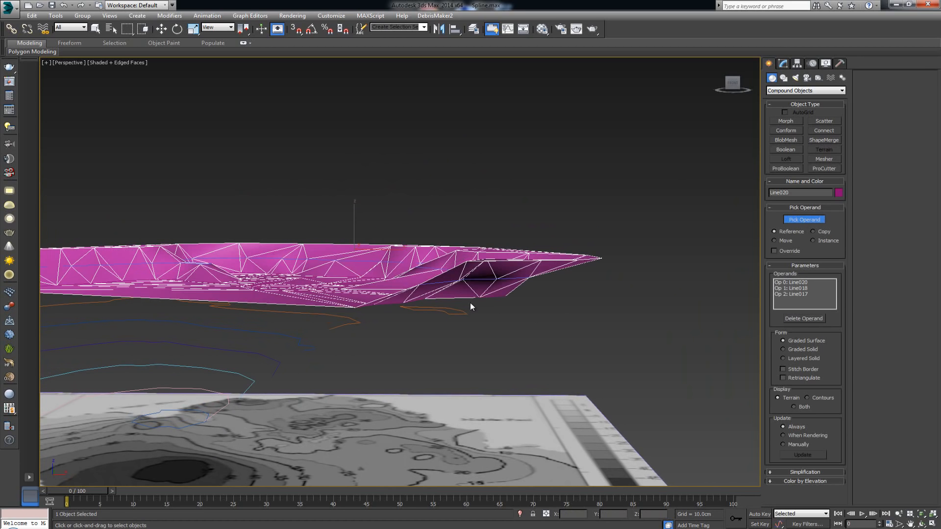
left_click(449, 314)
middle_click_drag(369, 344, 369, 339, "alt")
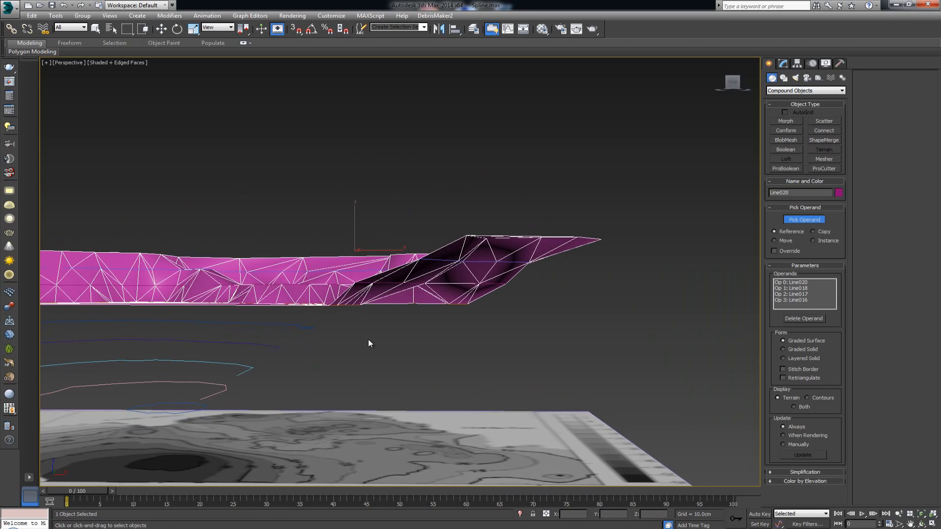
left_click(314, 328)
left_click(278, 347)
left_click(240, 373)
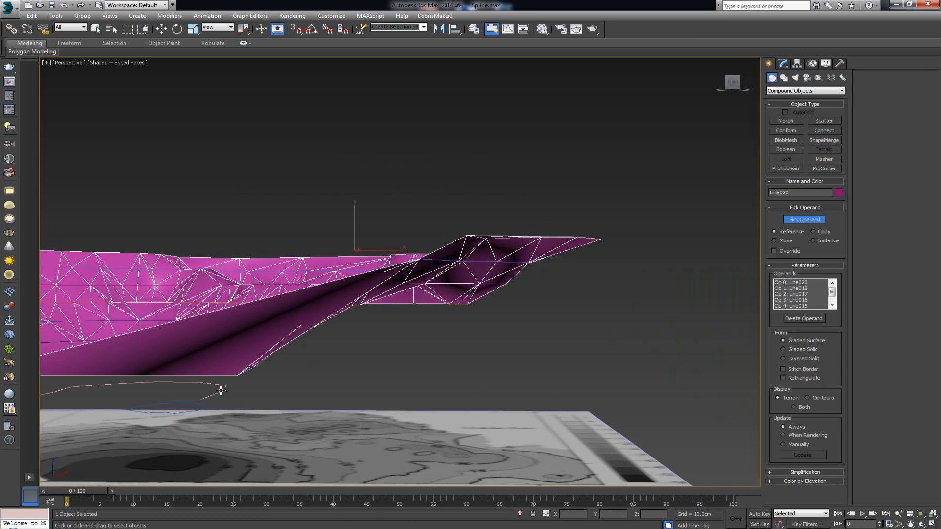
left_click(219, 390)
left_click(189, 413)
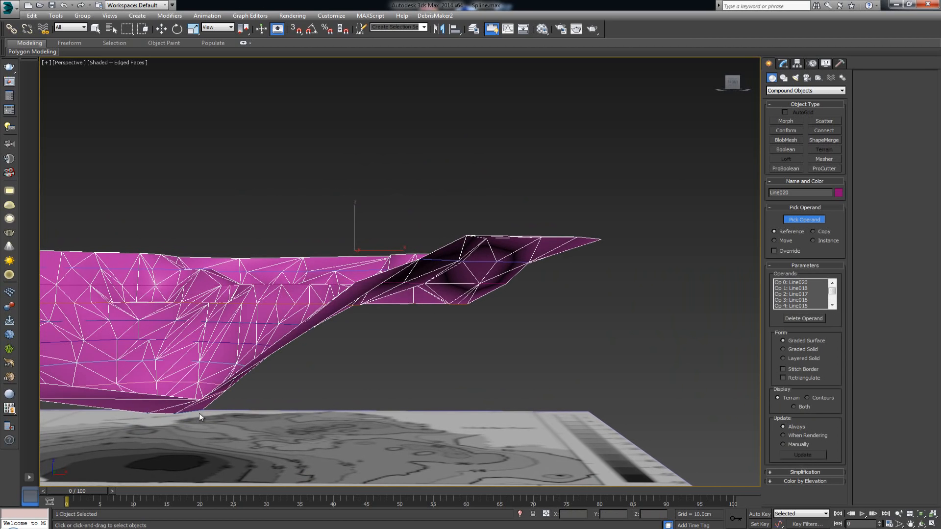
key("w")
- Examine the Terrain surface up close and from several angles, comparing the area around the refined 25 contour
middle_click_drag(336, 378, 434, 350, "alt")
middle_click_drag(384, 269, 398, 272)
scroll(398, 272, "up", 3)
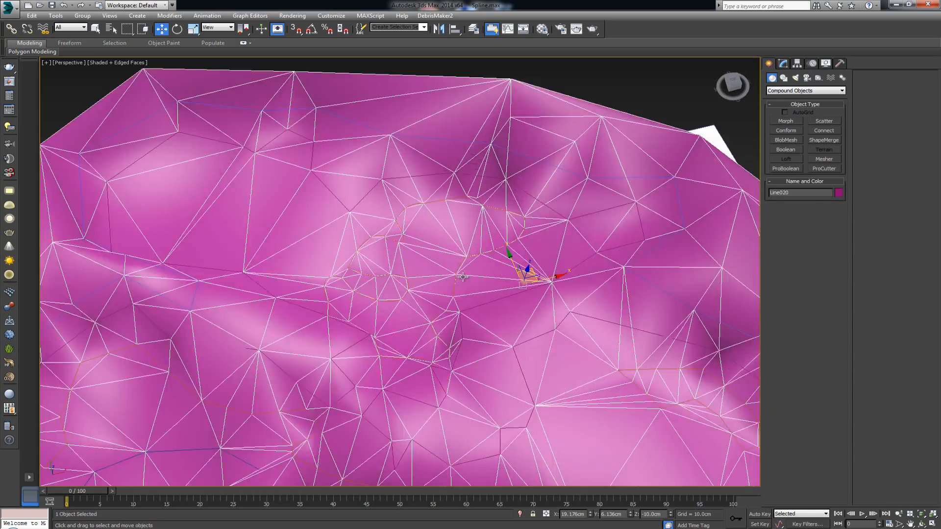
middle_click_drag(468, 278, 461, 292, "alt")
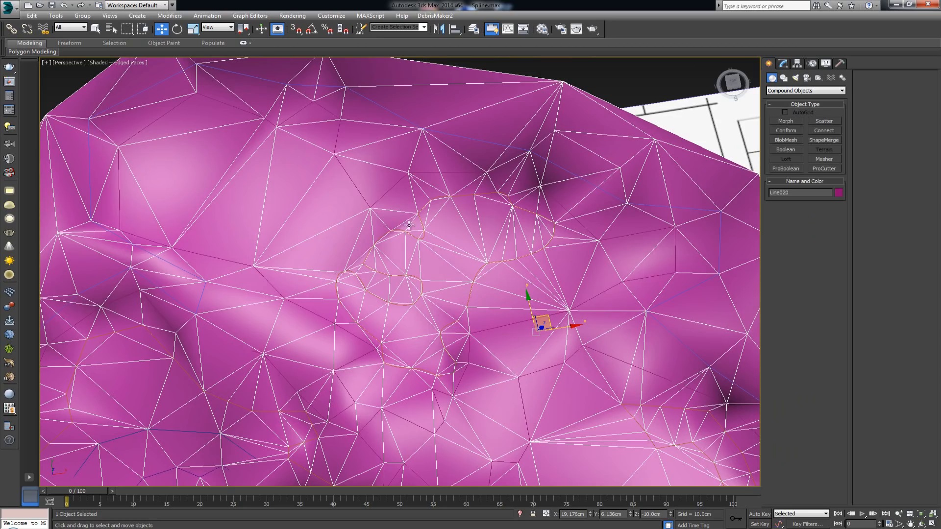
middle_click_drag(417, 317, 427, 328, "alt")
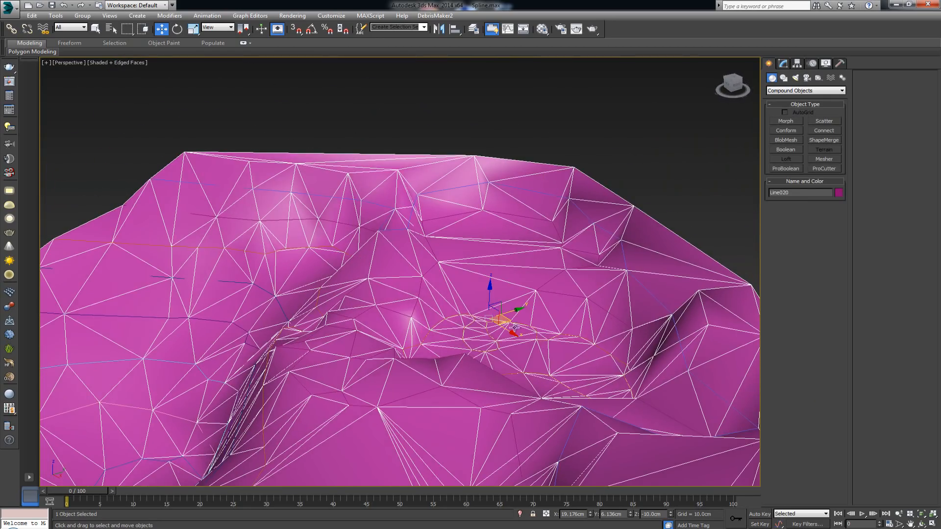
middle_click_drag(393, 354, 424, 253)
scroll(393, 252, "down", 5)
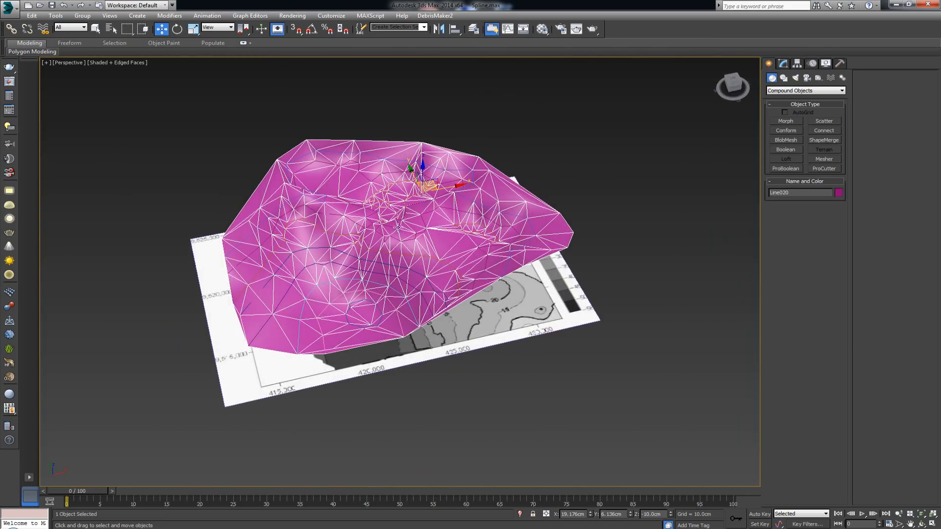
- Convert the finished Terrain compound object to an Editable Poly
scroll(386, 272, "up", 4)
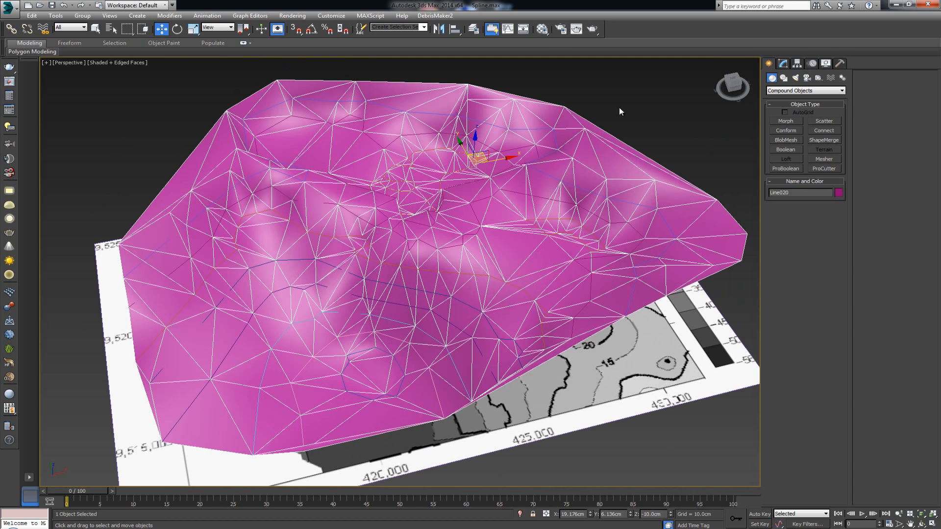
left_click(782, 63)
right_click(405, 198)
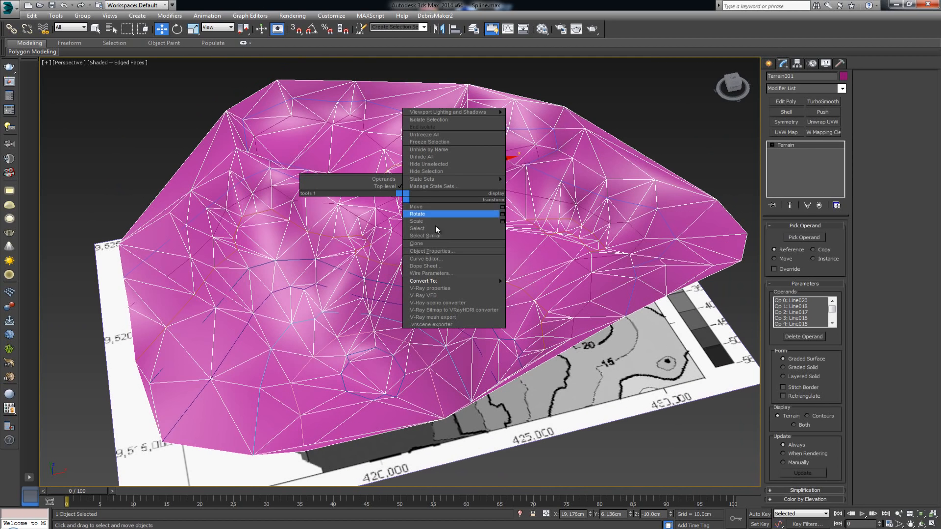
left_click(558, 290)
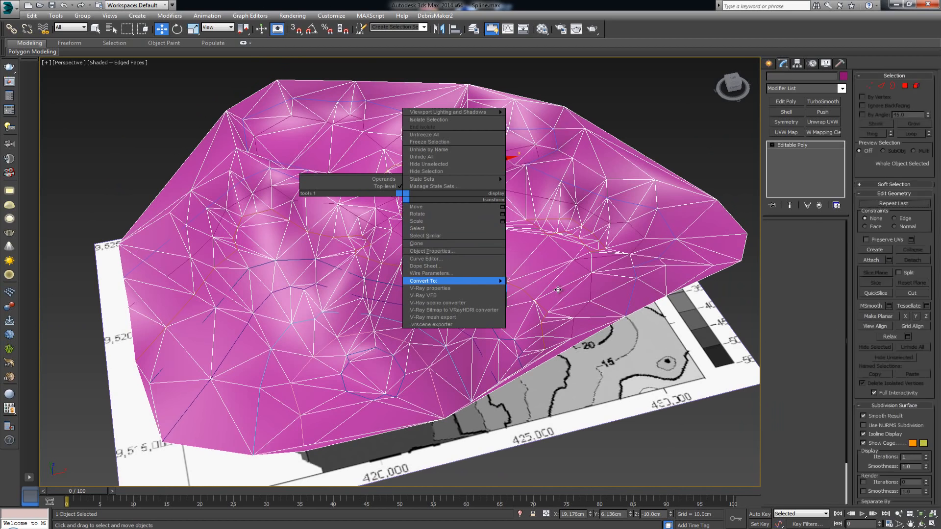
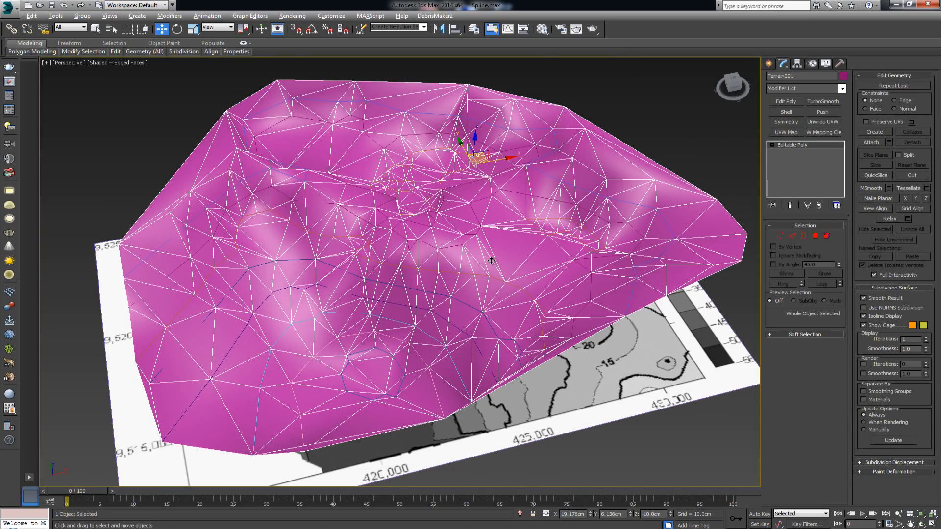
- Isolate the terrain mesh and select its open outer border edges, then return to object level
key("alt+q")
middle_click_drag(491, 260, 436, 288, "alt")
key("3")
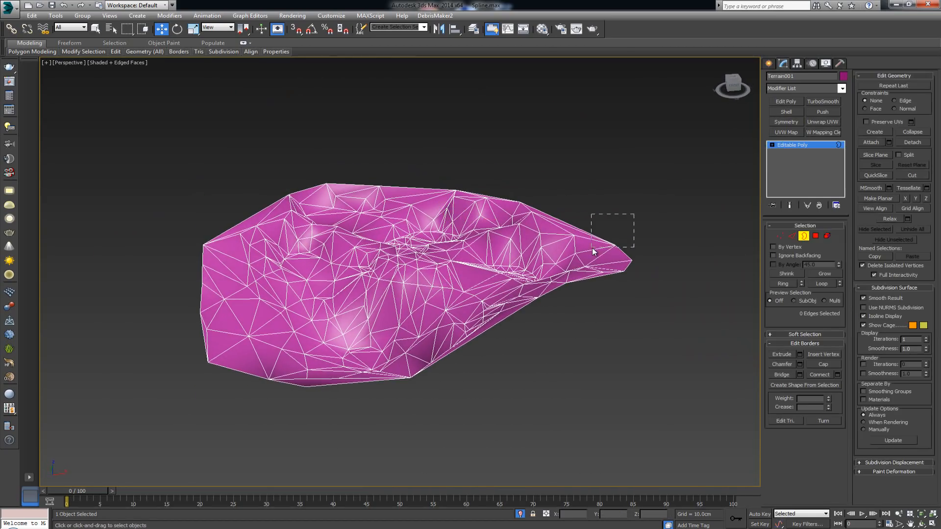
left_click_drag(593, 252, 593, 253)
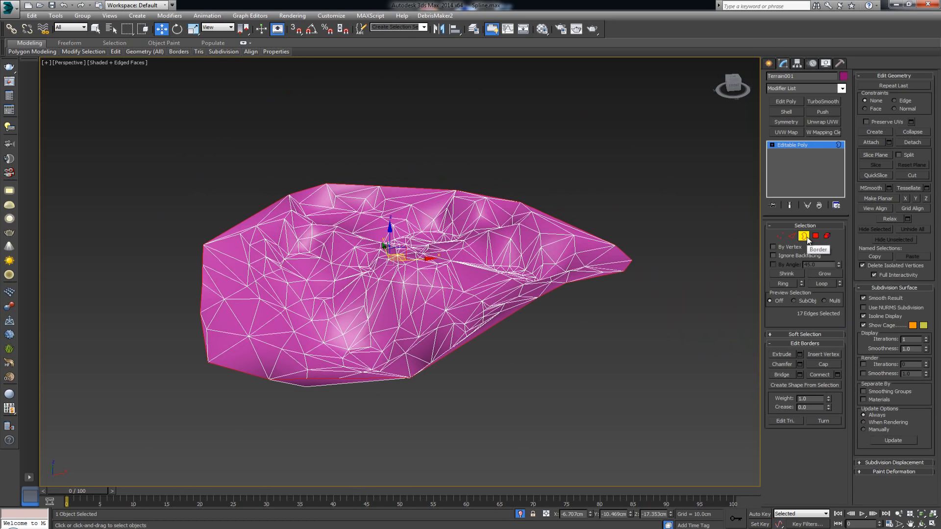
middle_click_drag(461, 252, 501, 267, "alt")
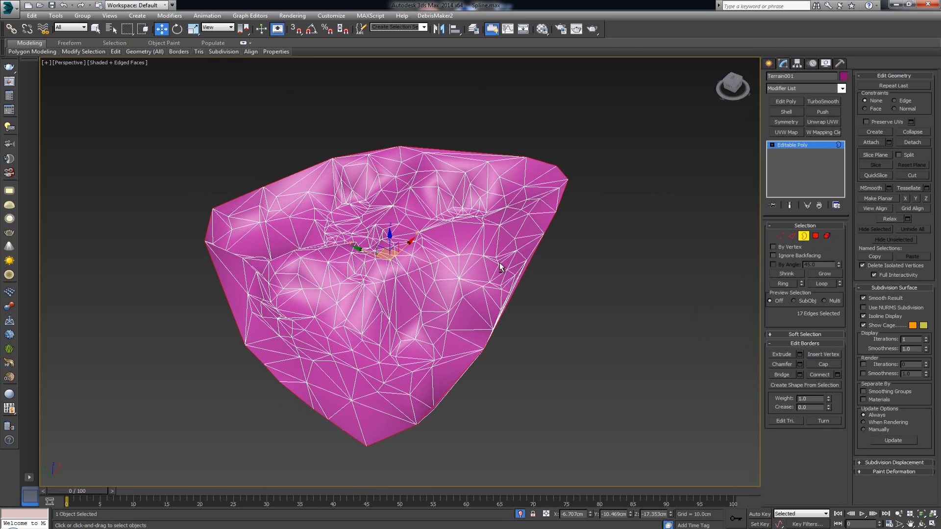
left_click(803, 236)
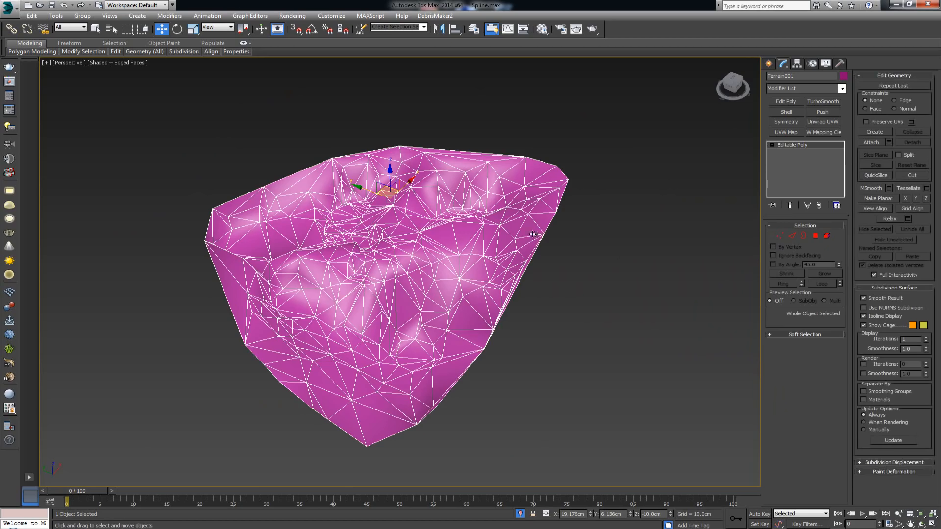
middle_click_drag(470, 255, 481, 237, "alt")
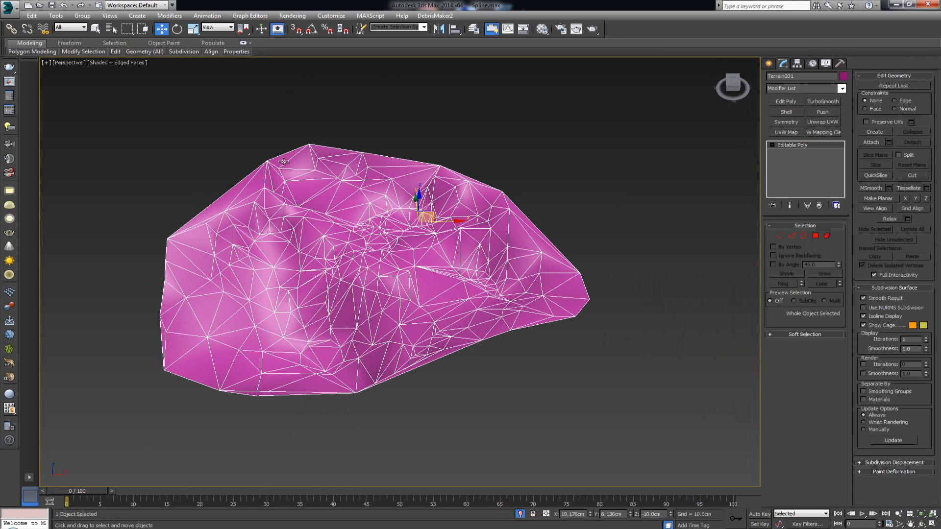
- Apply a TurboSmooth modifier to the terrain mesh and hide the edged faces in the Perspective viewport
scroll(283, 162, "up", 4)
scroll(351, 194, "down", 5)
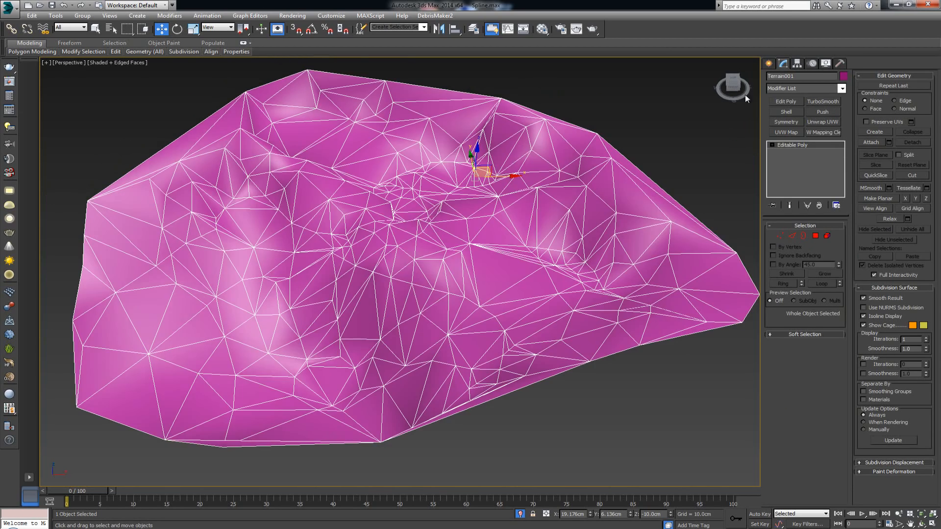
left_click(823, 102)
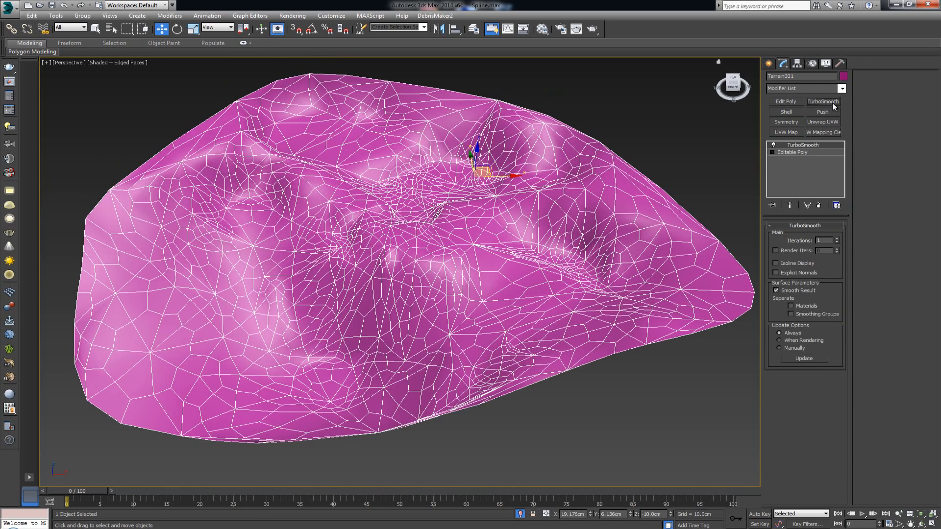
key("F4")
mouse_move(494, 228)
middle_mouse_down("alt")
mouse_move(565, 201)
mouse_move(556, 226)
mouse_move(533, 244)
mouse_move(434, 233)
mouse_move(400, 244)
mouse_move(477, 227)
middle_mouse_up("alt")
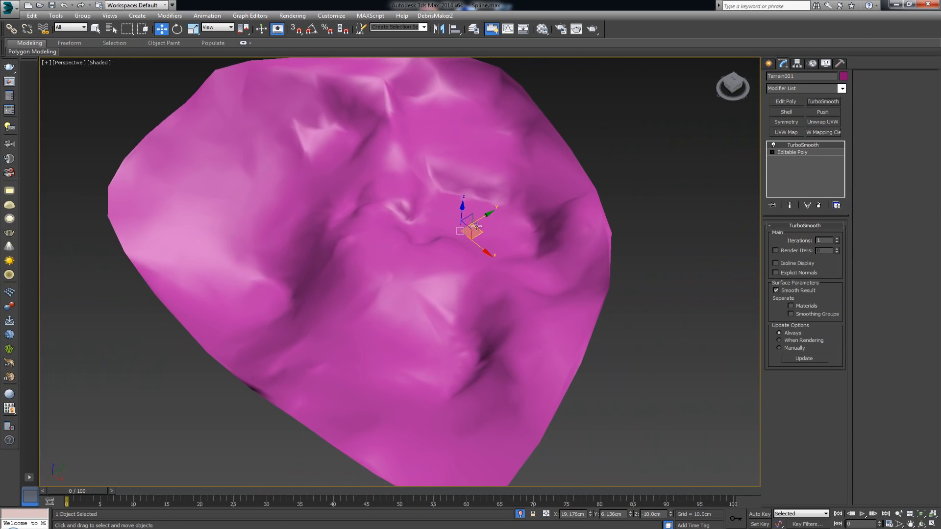
- Compare the terrain with TurboSmooth off and on, and set its iterations to 2
left_click(774, 145)
left_click(773, 145)
left_click(773, 145)
left_click(773, 145)
left_click(837, 238)
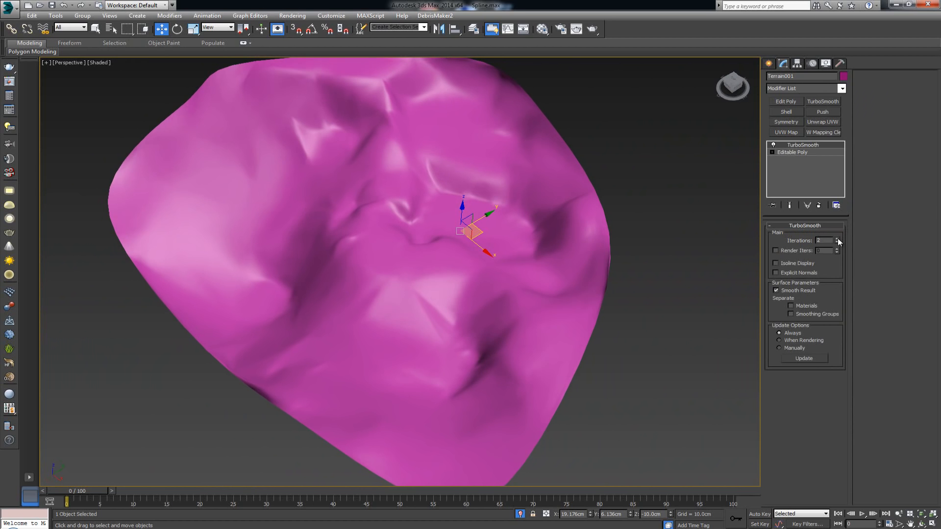
- Examine the smoothed terrain from several angles, including its mesh density up close with edged faces shown
middle_click_drag(549, 194, 476, 200, "alt")
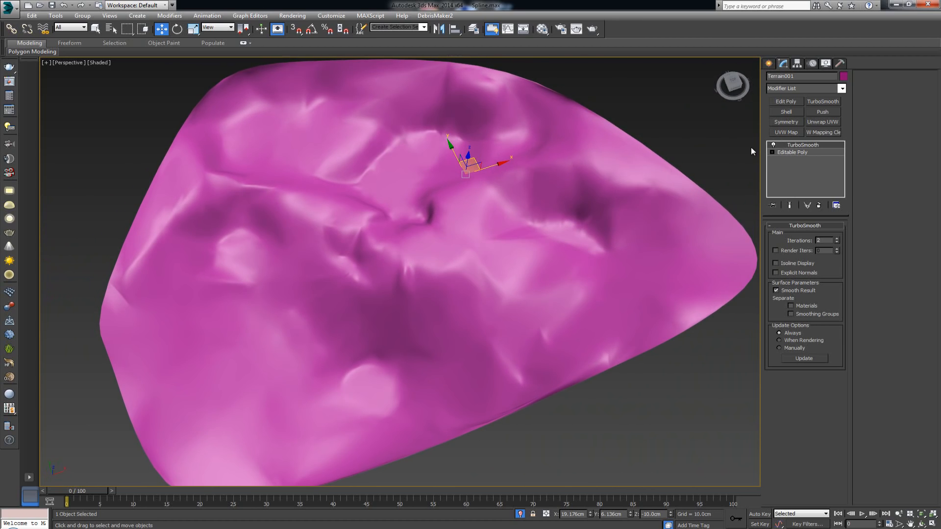
key("F4")
scroll(470, 157, "up", 5)
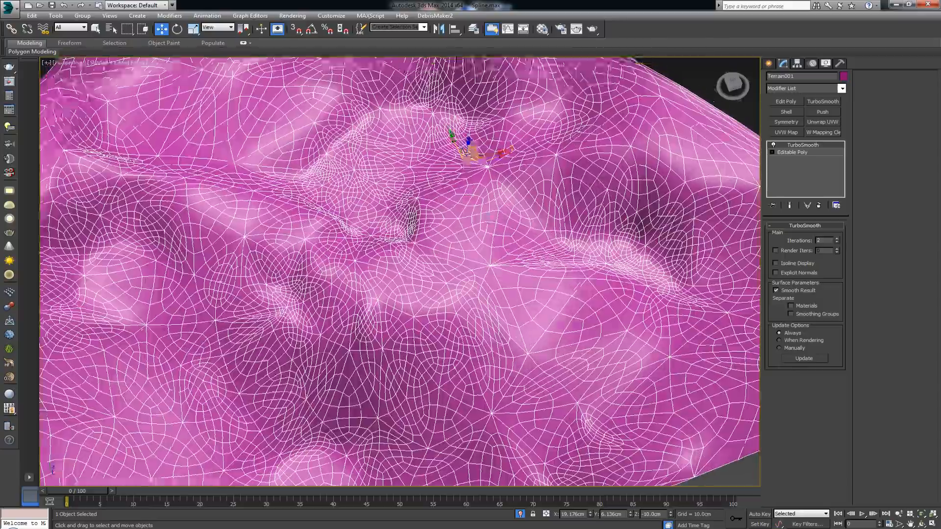
middle_click_drag(489, 216, 394, 186, "alt")
middle_click_drag(386, 185, 501, 165, "alt")
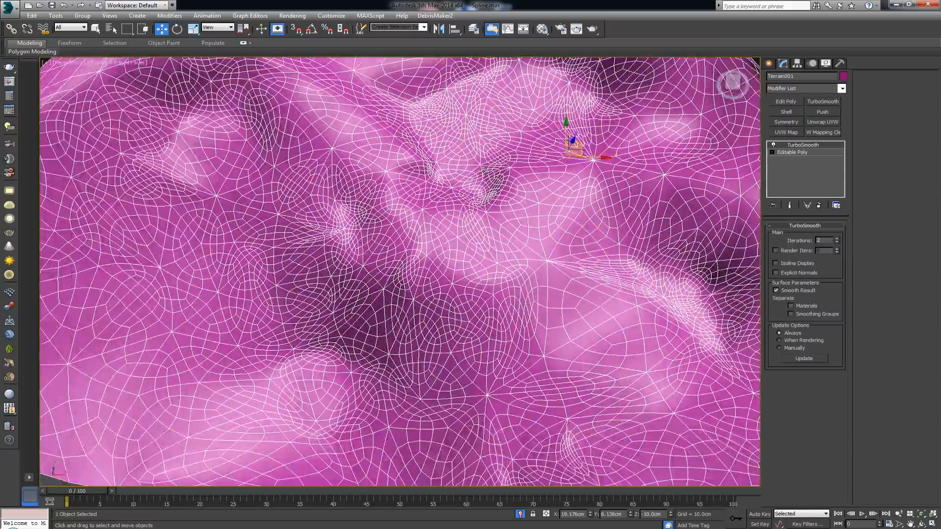
scroll(502, 164, "down", 3)
scroll(504, 161, "up", 2)
- At the Editable Poly level, extend the terrain outward by scaling a copy of its outer border edges uniformly to about 249%
left_click(812, 155)
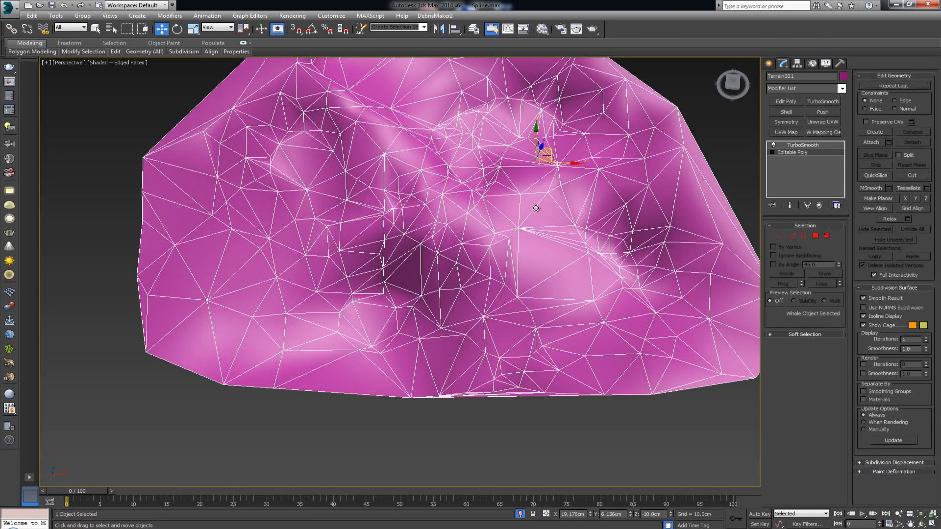
scroll(519, 184, "down", 2)
middle_click_drag(535, 208, 553, 200)
key("3")
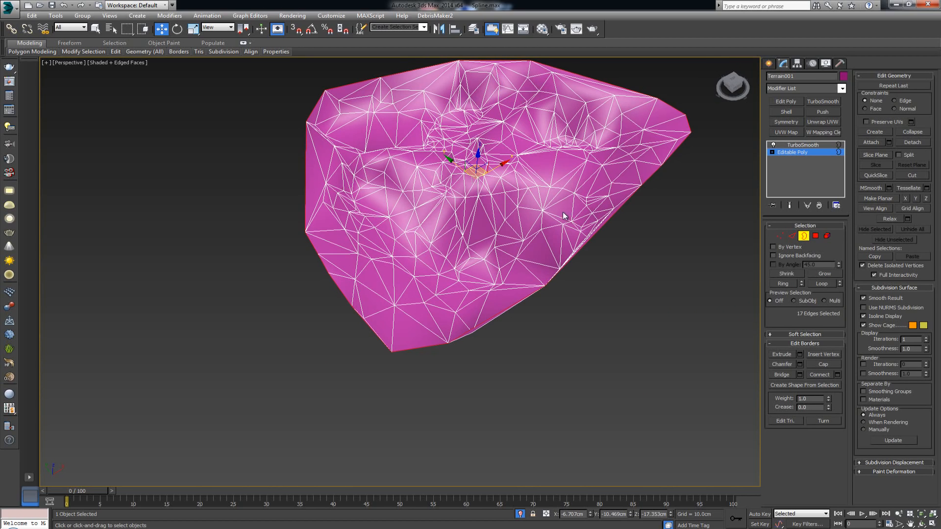
middle_click_drag(561, 212, 546, 258)
left_click(193, 28)
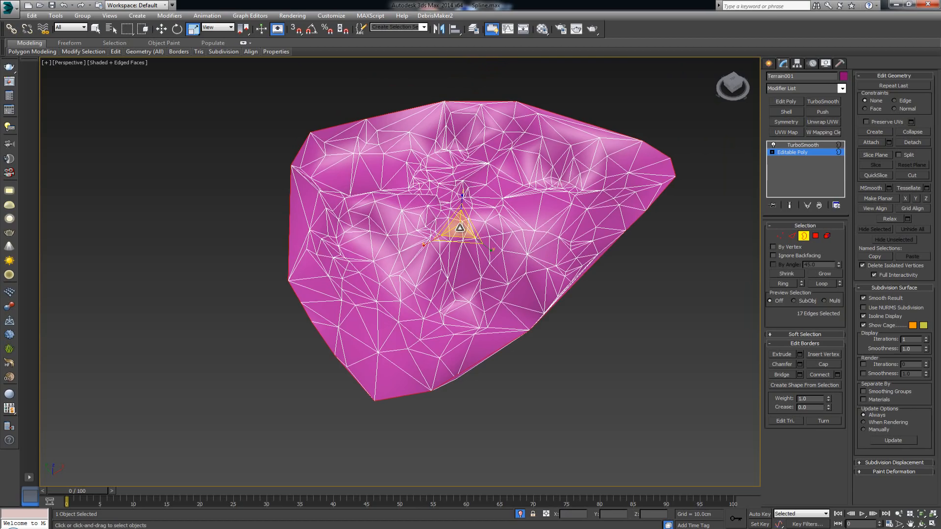
left_click_drag(460, 228, 455, 158)
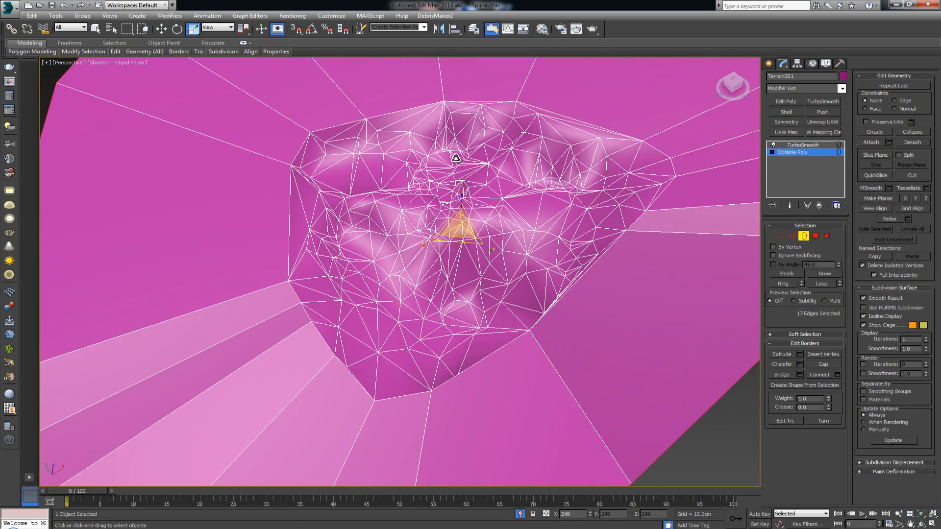
mouse_move(456, 158)
middle_mouse_down("alt")
mouse_move(437, 202)
mouse_move(446, 155)
middle_mouse_up("alt")
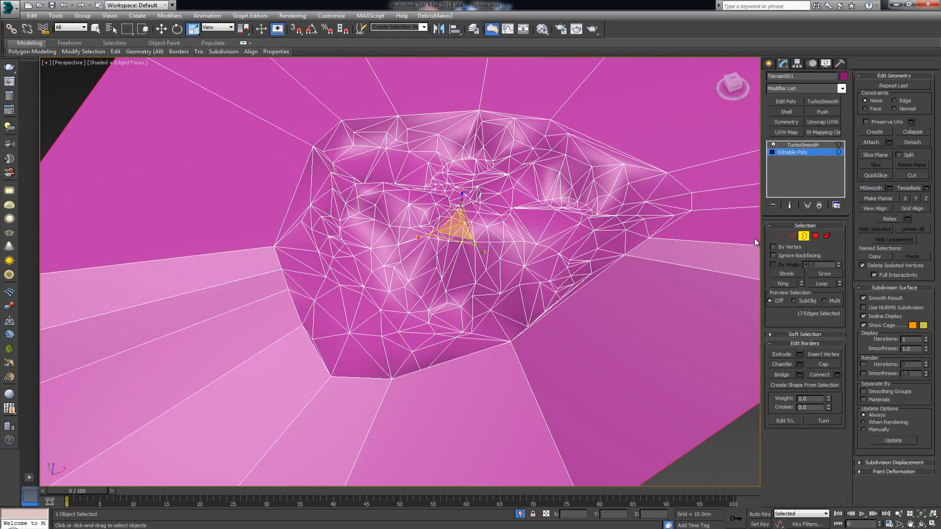
- Return to the TurboSmooth level, hide the edged faces, deselect the terrain and inspect the smoothed, extended surface
left_click(804, 236)
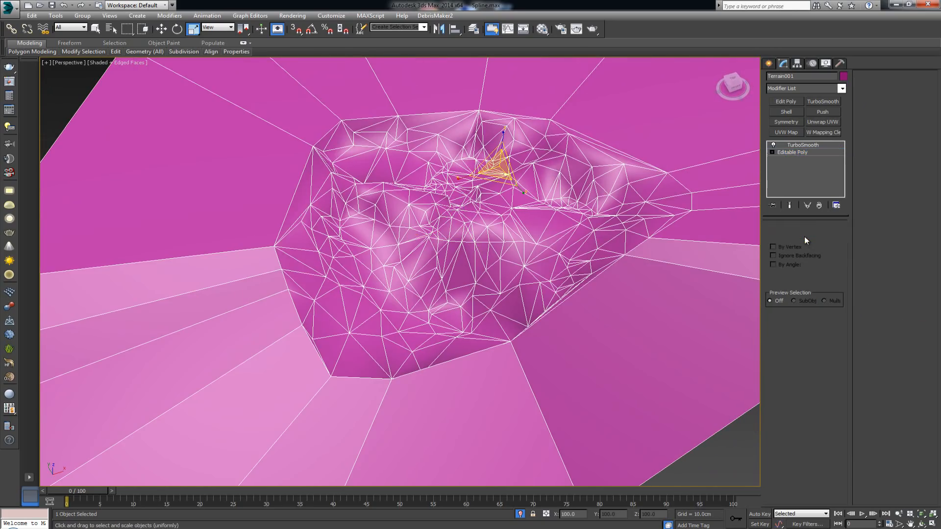
left_click(807, 148)
key("F4")
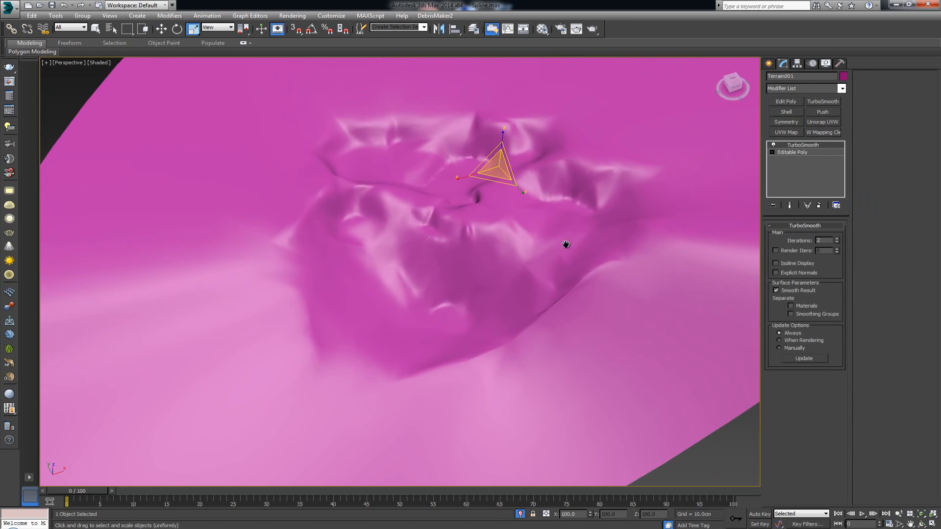
middle_click_drag(564, 244, 457, 250, "alt")
left_click(658, 396)
middle_click_drag(533, 197, 502, 237)
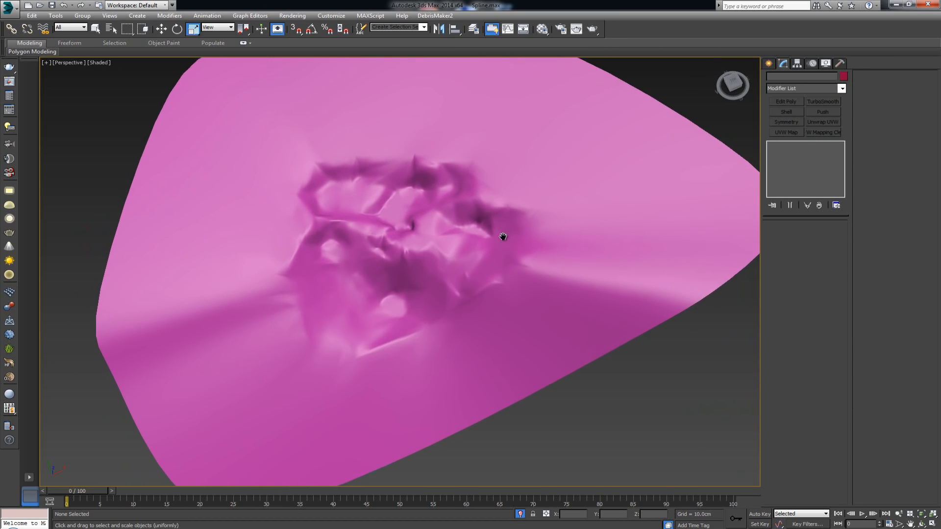
scroll(503, 237, "up", 5)
middle_click_drag(433, 253, 460, 243)
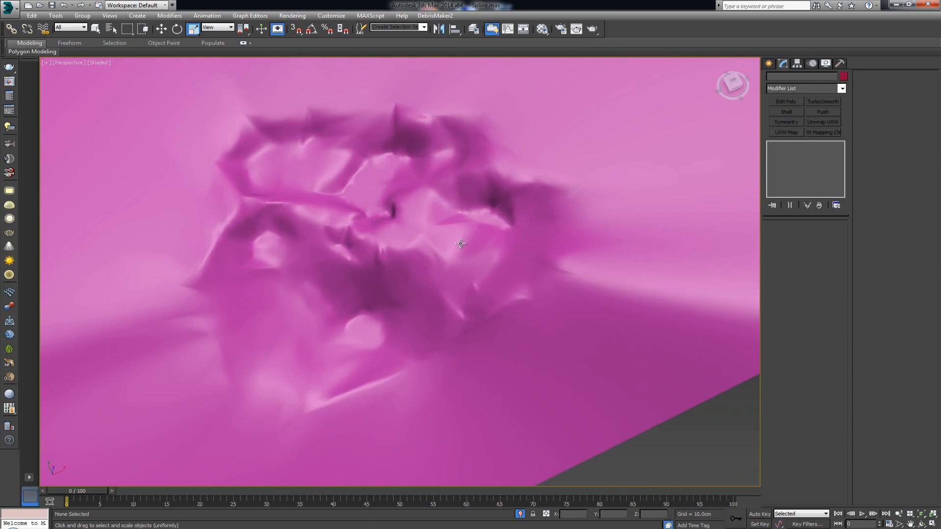
- Show the extended terrain in a maximized Top viewport with shaded display, framing the detailed riverbed area
key("alt+w")
mouse_move(247, 164)
middle_mouse_down()
mouse_move(242, 118)
mouse_move(261, 87)
middle_mouse_up()
key("alt+w")
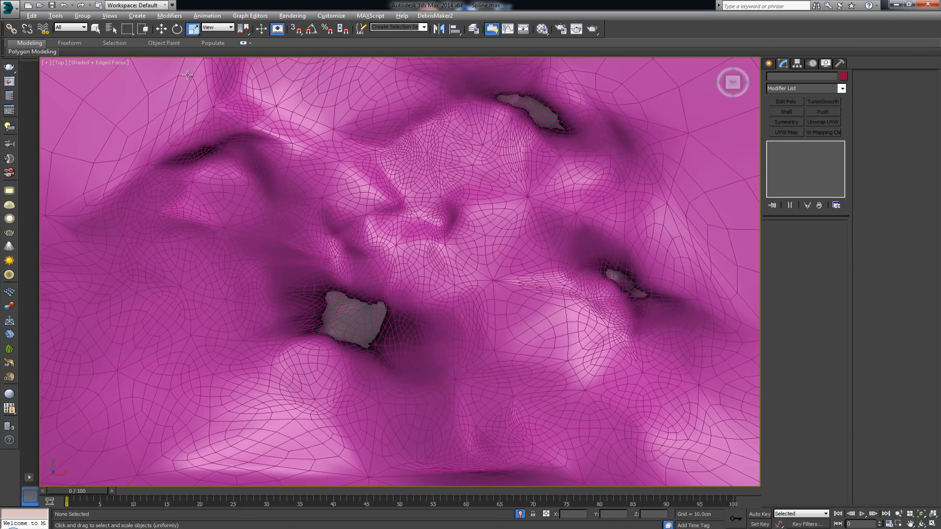
left_click(113, 63)
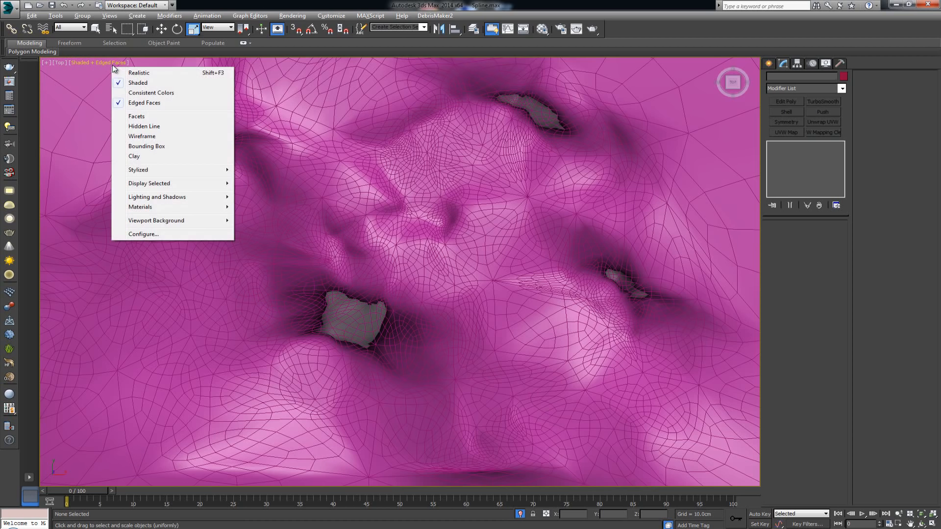
left_click(131, 85)
scroll(297, 168, "down", 3)
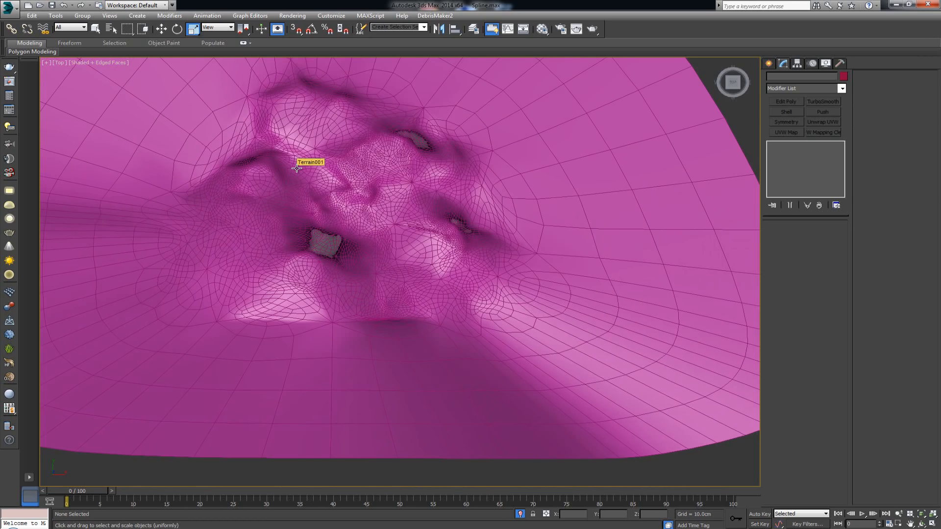
middle_click_drag(340, 163, 357, 208)
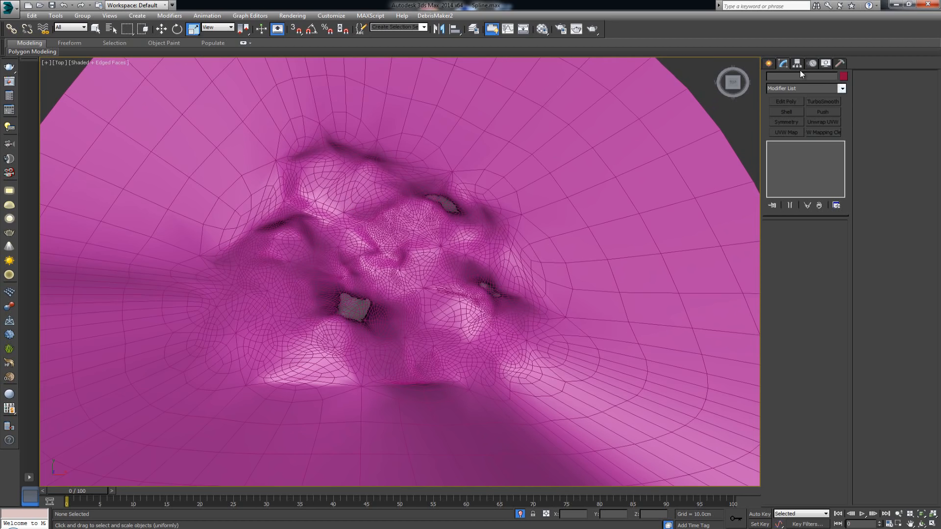
- Create a standard Plane about 128 cm long and 162 cm wide over the detailed central area of the terrain
left_click(768, 63)
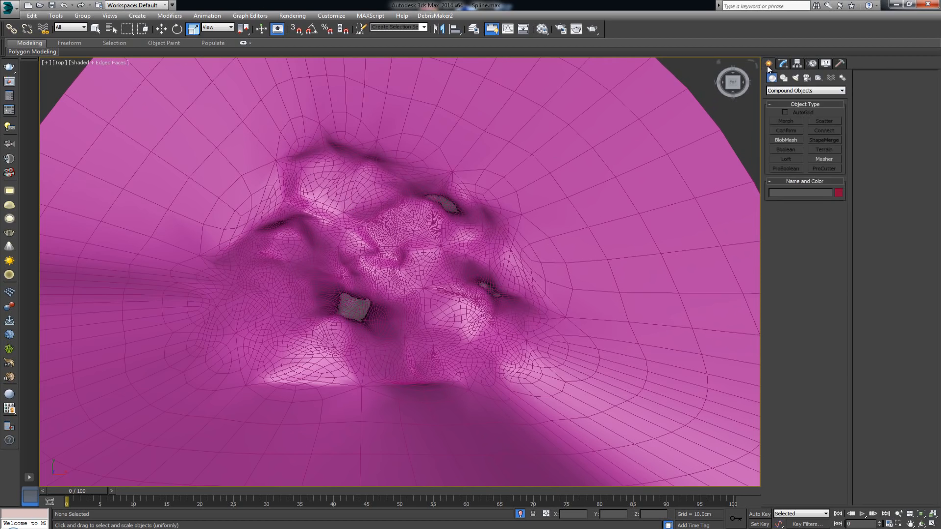
left_click(786, 92)
left_click(784, 99)
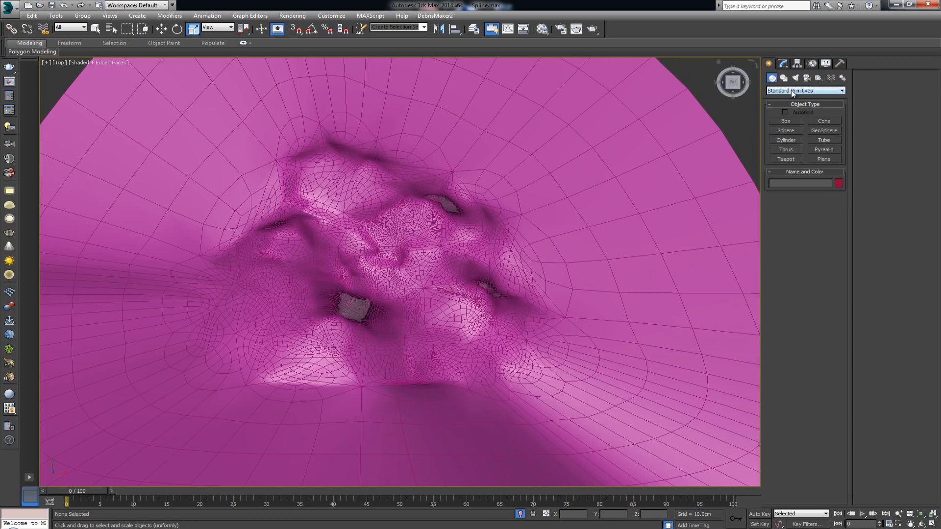
left_click(820, 160)
scroll(374, 206, "down", 3)
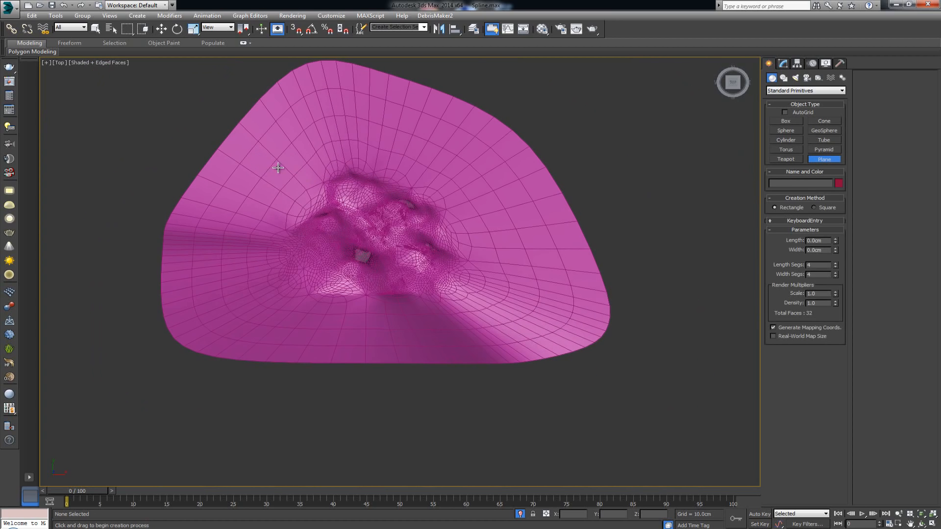
left_click_drag(277, 166, 473, 309)
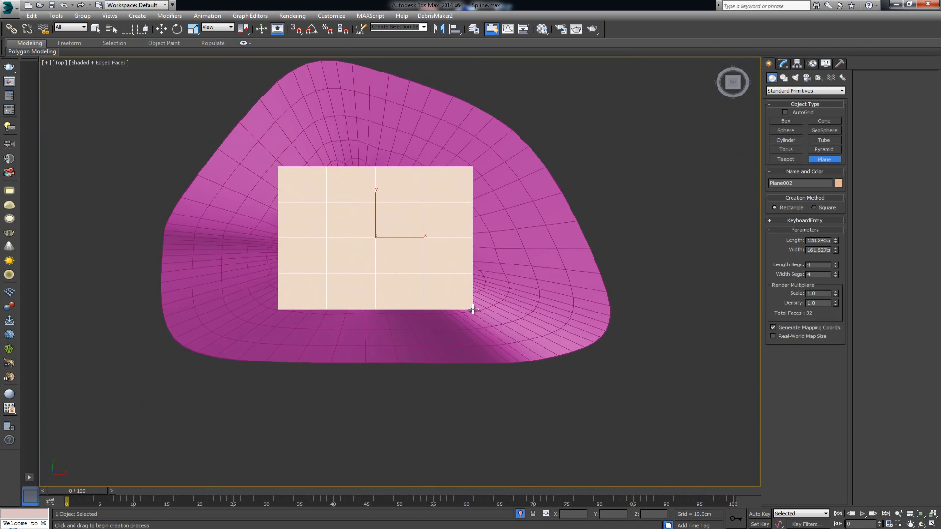
- View the new plane and the terrain beneath it from a lower angle in the maximized Perspective viewport
key("alt+w")
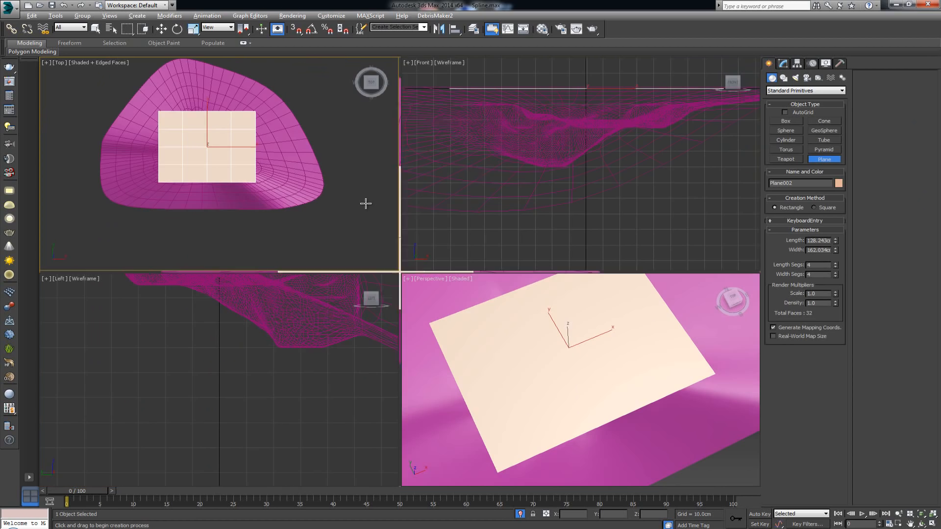
key("alt+w")
middle_click_drag(469, 441, 427, 268, "alt")
middle_click_drag(367, 216, 411, 243, "alt")
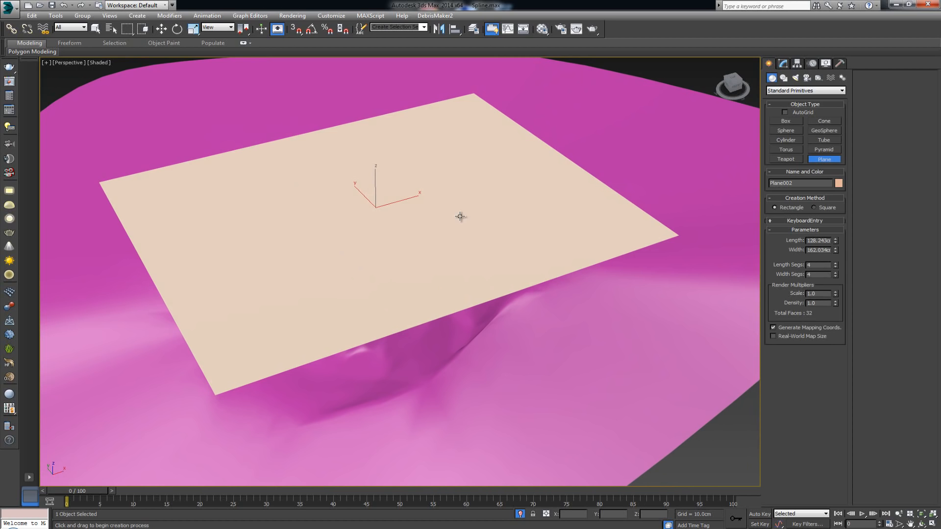
- Set the new plane's length segments and width segments to 50 each
middle_click_drag(470, 227, 457, 231, "alt")
key("alt+w")
right_click(264, 173)
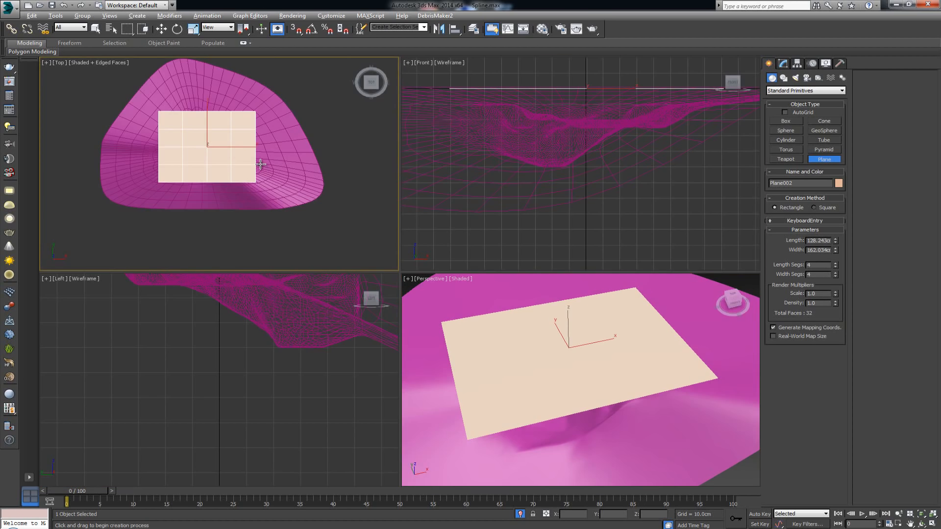
key("alt+w")
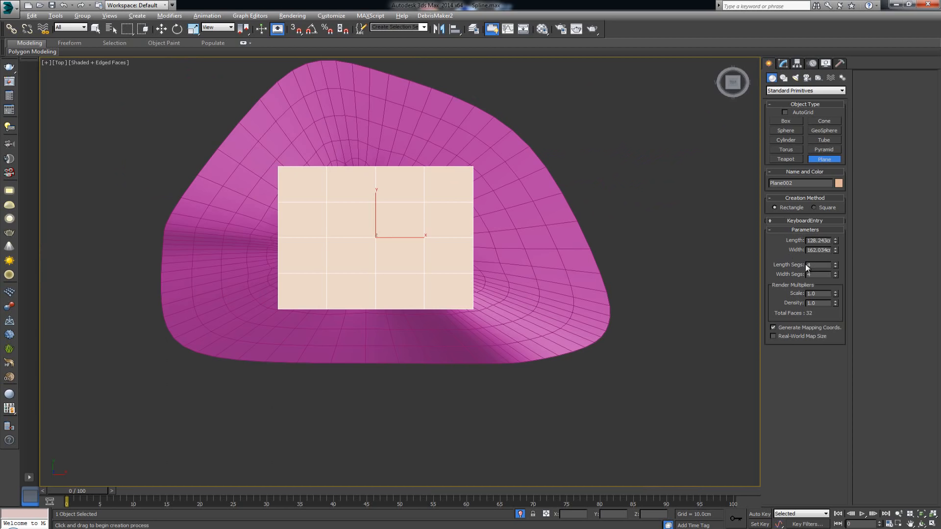
scroll(445, 235, "up", 5)
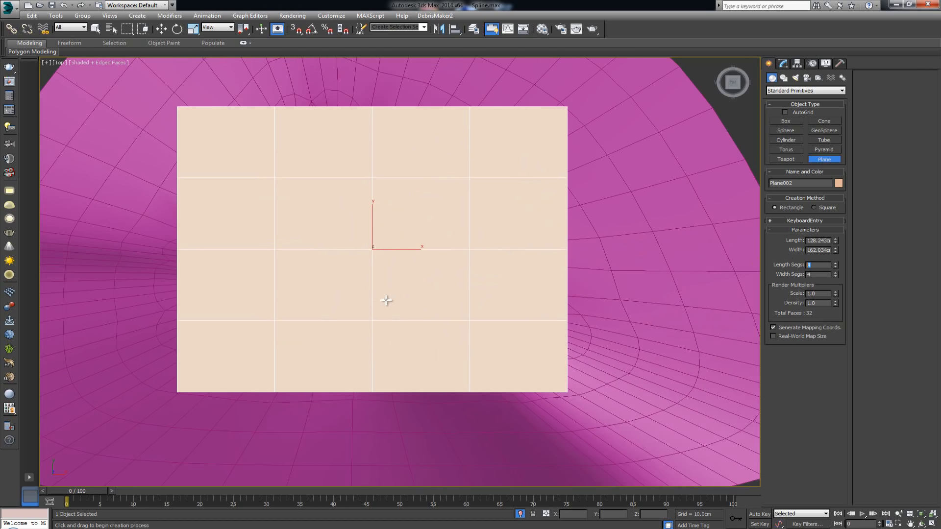
scroll(388, 275, "down", 4)
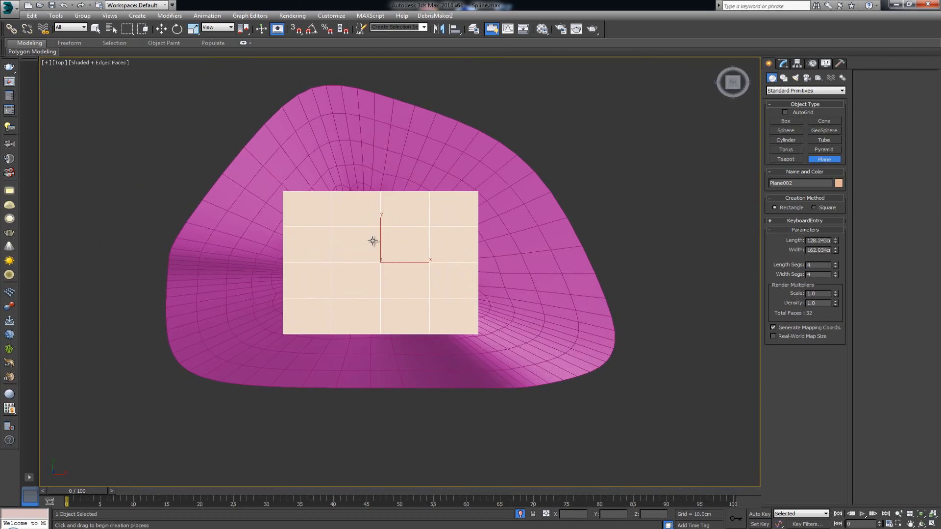
scroll(434, 230, "up", 3)
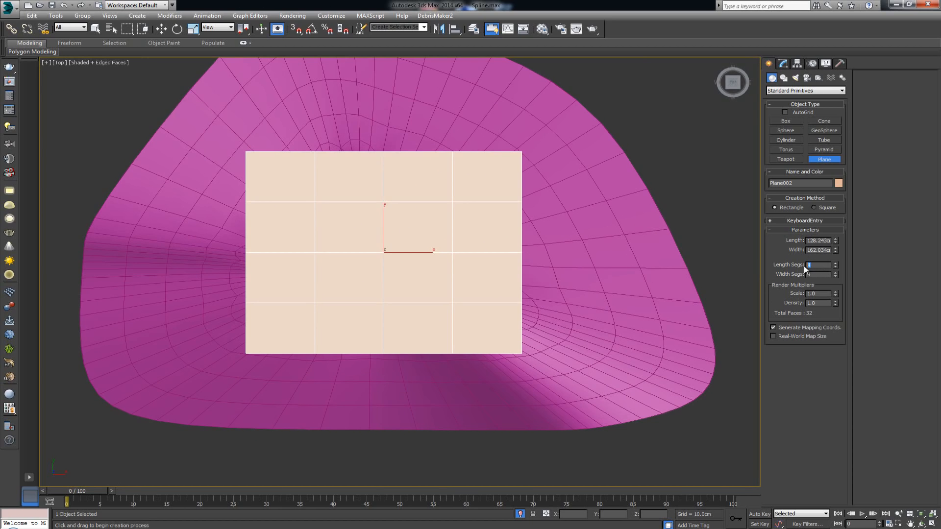
key("Tab")
type("50")
key("Return")
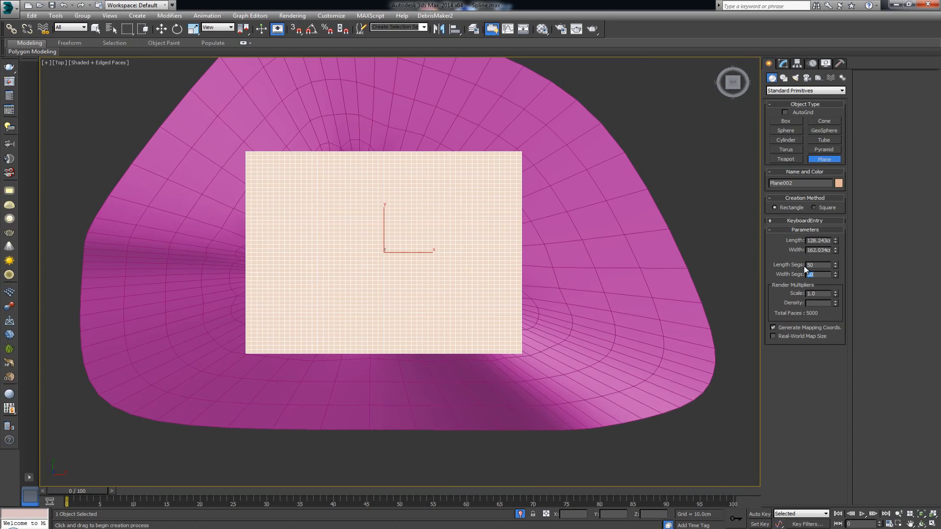
- Show edged faces in the maximized Perspective viewport and set the plane's length and width segments to 100 each
scroll(385, 228, "up", 3)
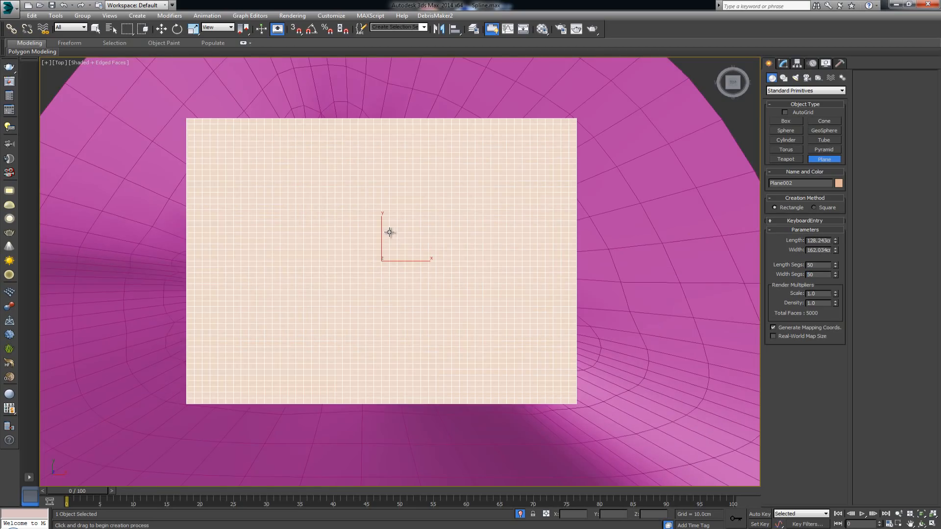
key("alt+w")
key("alt+w")
key("F4")
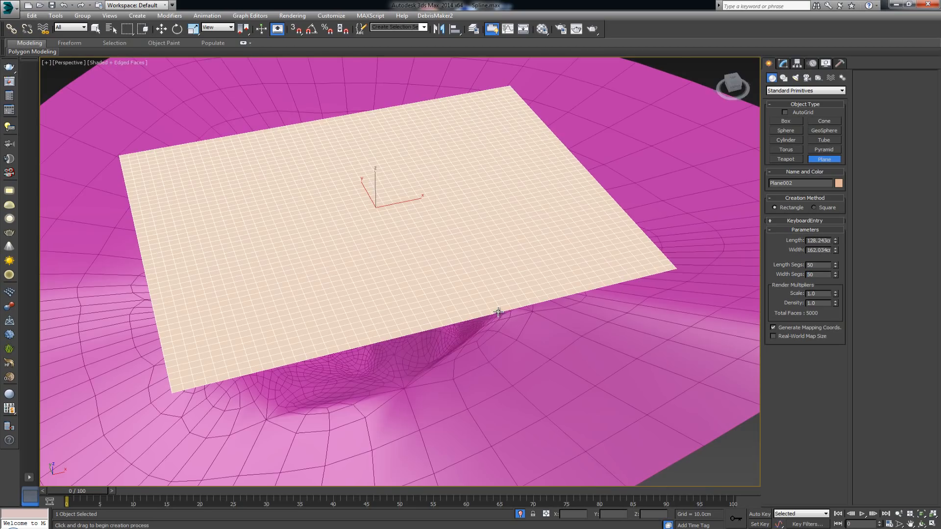
mouse_move(497, 310)
middle_mouse_down("alt")
mouse_move(494, 247)
mouse_move(474, 270)
middle_mouse_up("alt")
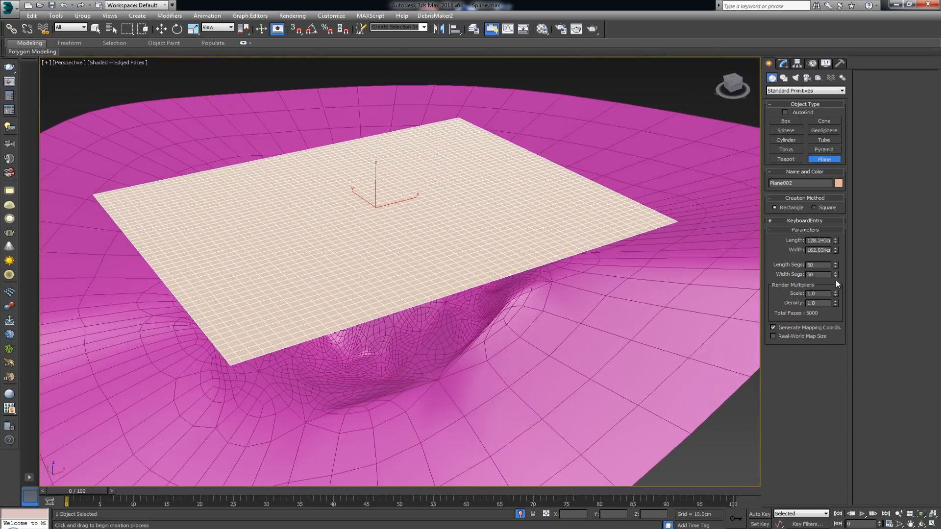
type("100")
key("Tab")
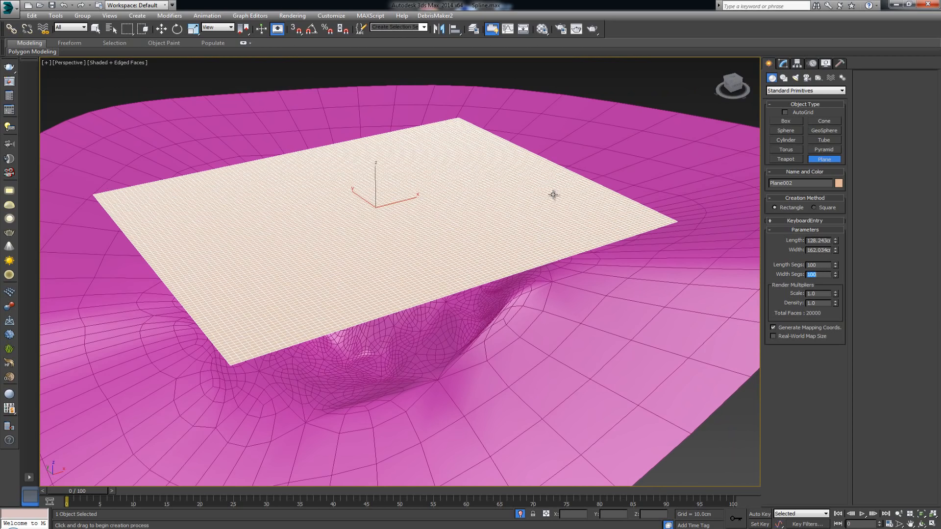
- Make the Top viewport active and start a Conform compound object with the 100-segment plane as the wrapper
middle_click_drag(498, 195, 470, 213, "alt")
key("alt+w")
middle_click(297, 195)
scroll(297, 194, "down", 2)
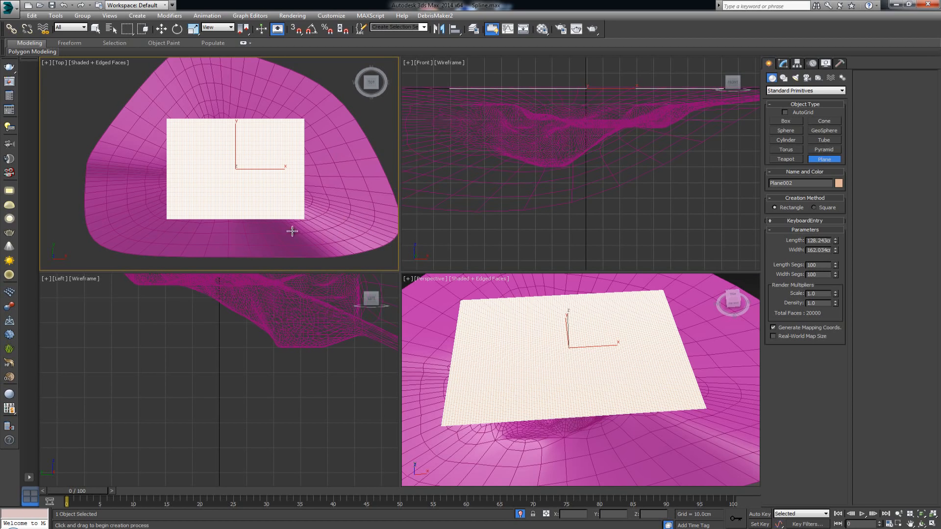
key("r")
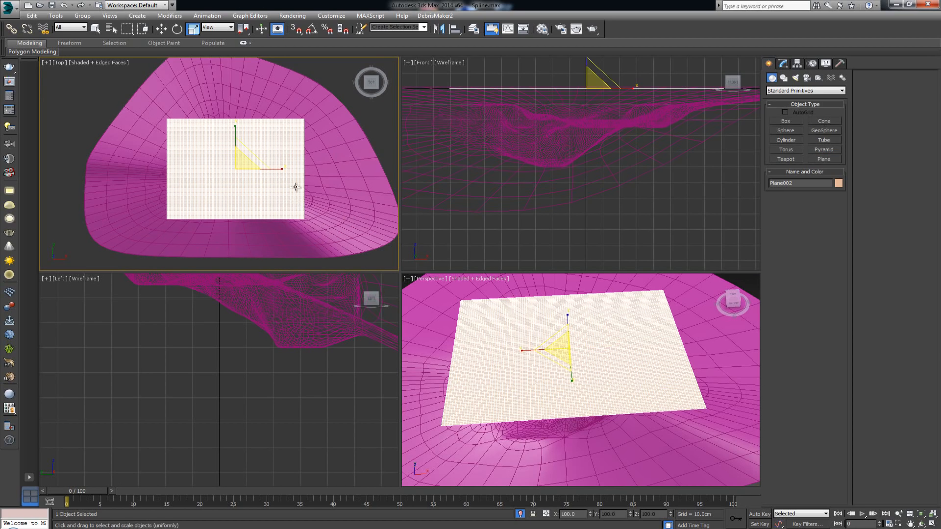
key("w")
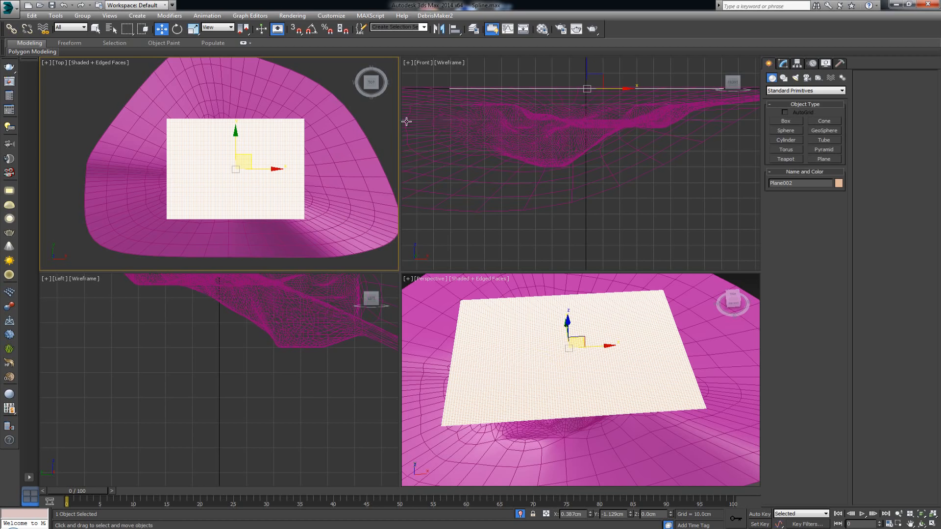
left_click(786, 91)
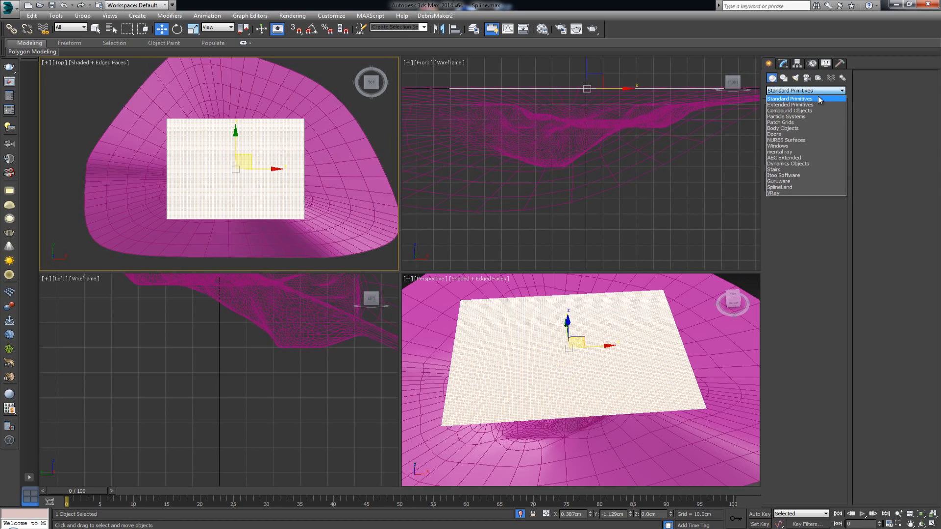
left_click(796, 111)
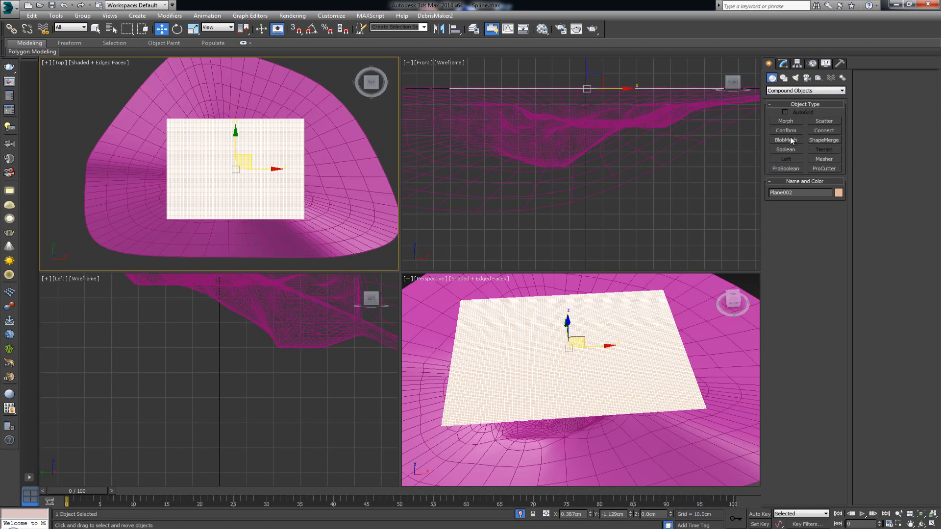
scroll(348, 142, "up", 2)
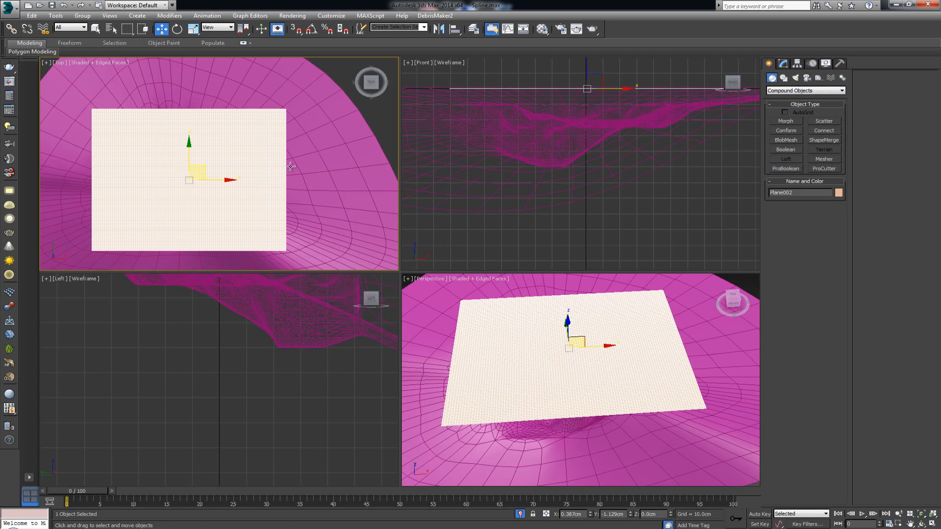
left_click(788, 131)
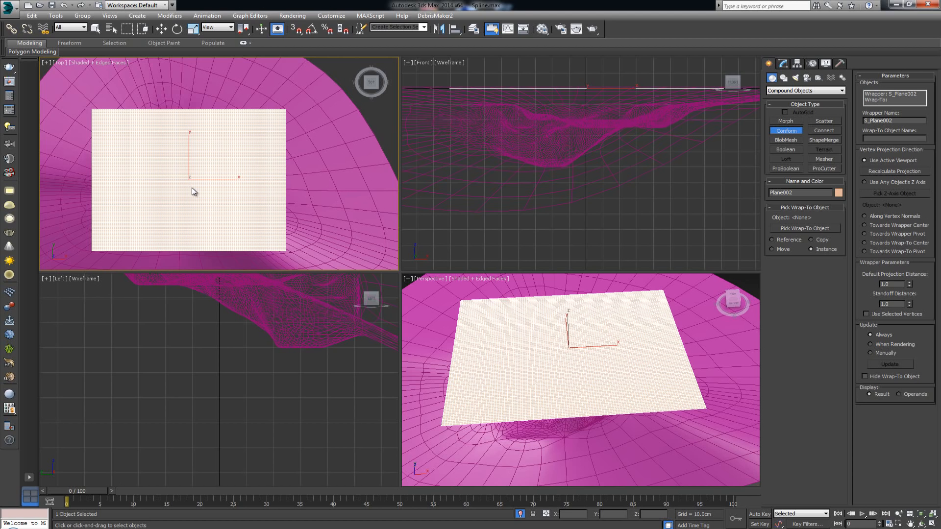
- Maximize the Top viewport and turn on Hide Wrap-To Object for the Conform, keeping Use Active Viewport as projection direction
key("alt+w")
scroll(444, 150, "down", 3)
scroll(447, 153, "up", 2)
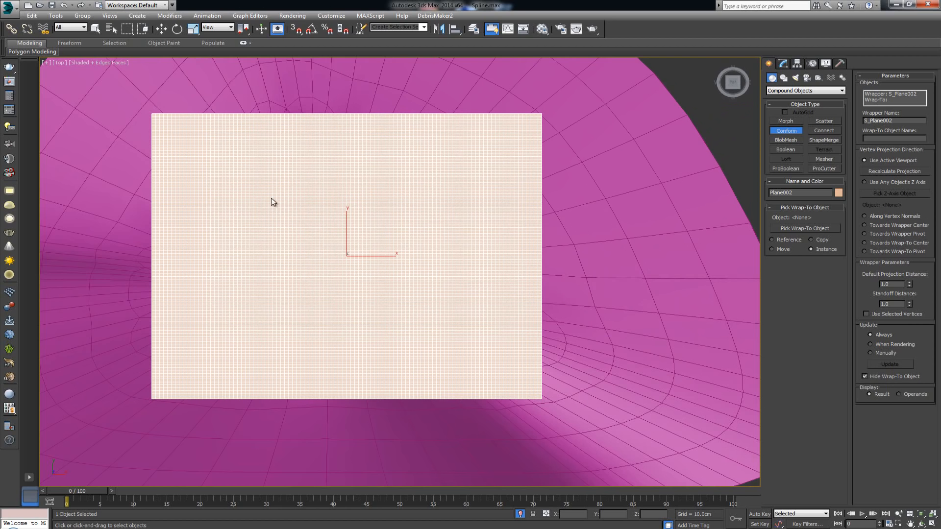
scroll(337, 197, "down", 3)
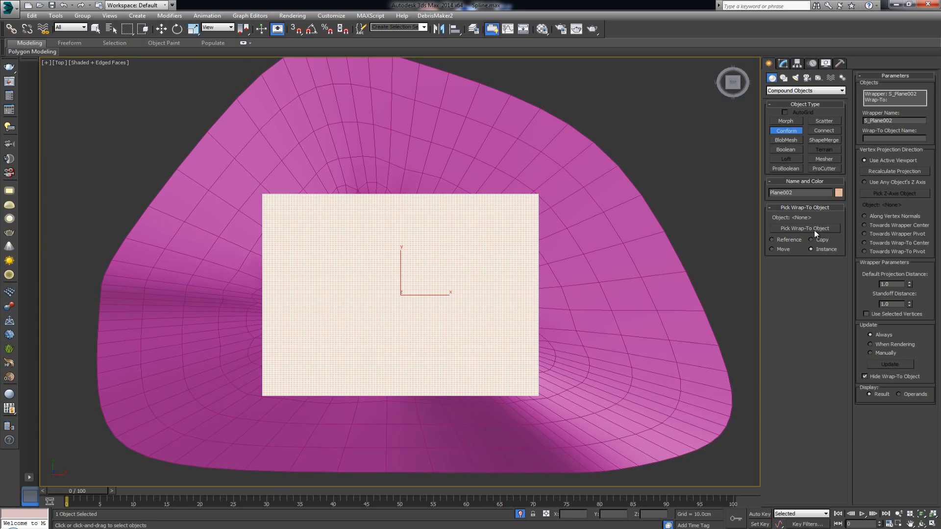
scroll(494, 246, "up", 2)
scroll(494, 246, "down", 3)
scroll(485, 249, "up", 1)
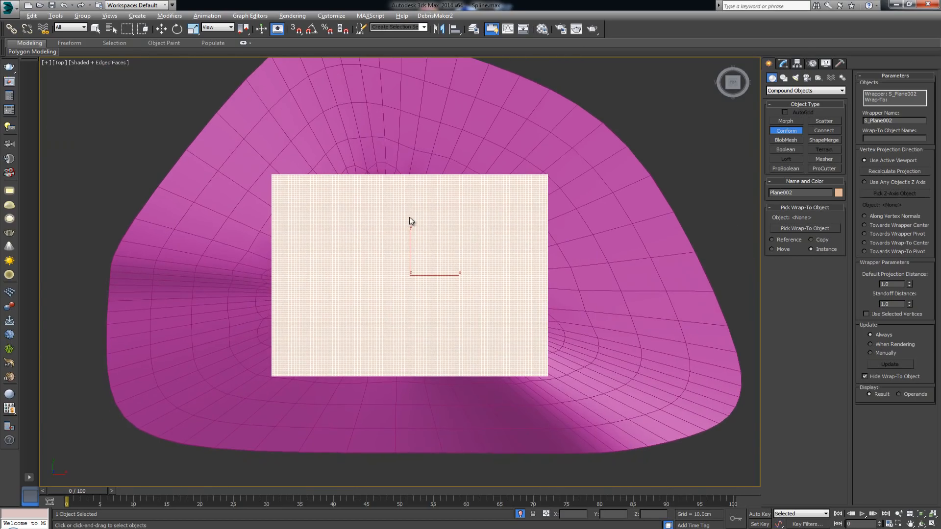
- Check the plane above the riverbed in Perspective, then pick the terrain as an instanced wrap-to object from the maximized Top viewport
key("alt+w")
key("alt+w")
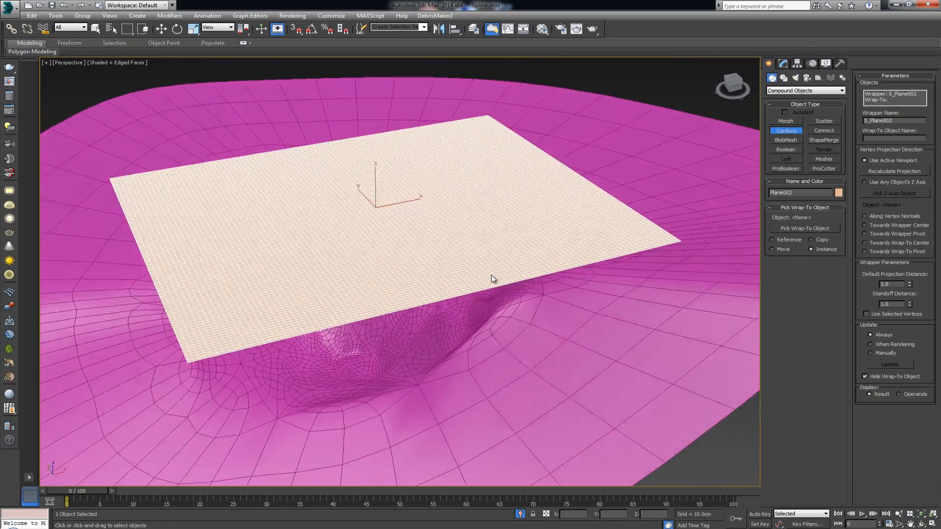
middle_click_drag(492, 276, 491, 266, "alt")
middle_click_drag(425, 262, 464, 269)
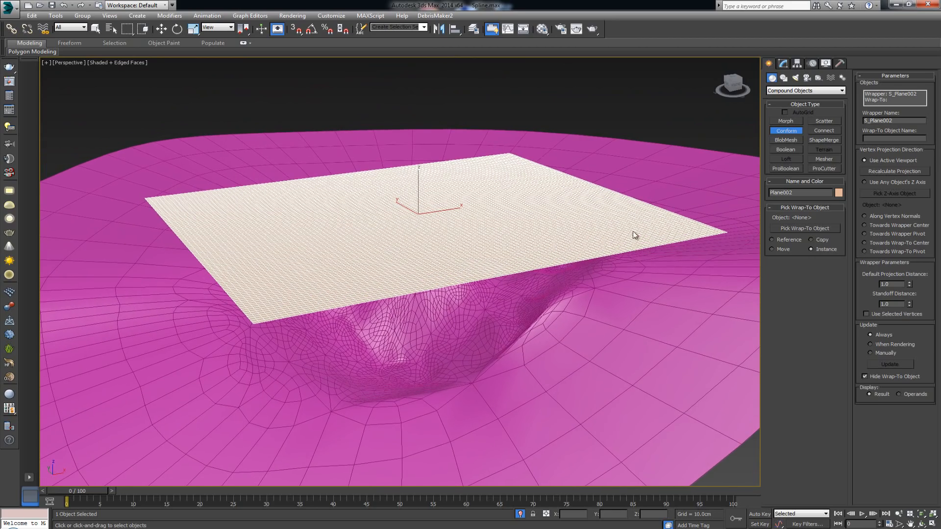
middle_click_drag(619, 251, 609, 269, "alt")
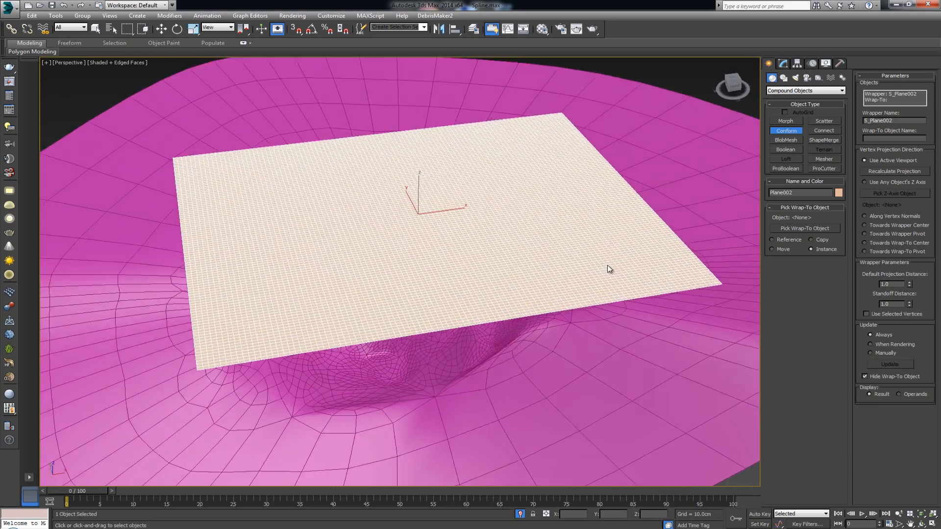
key("alt+w")
middle_click(305, 201)
key("alt+w")
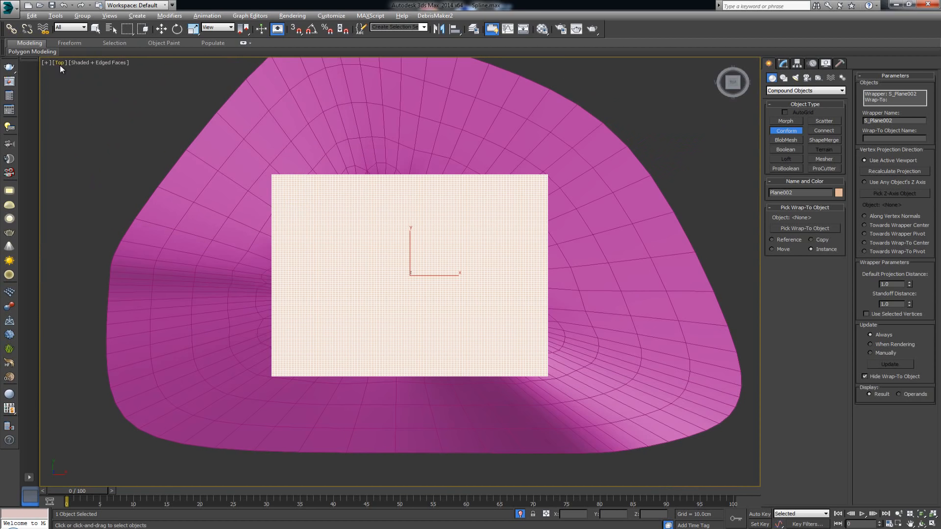
middle_click_drag(391, 175, 372, 147)
scroll(468, 198, "up", 3)
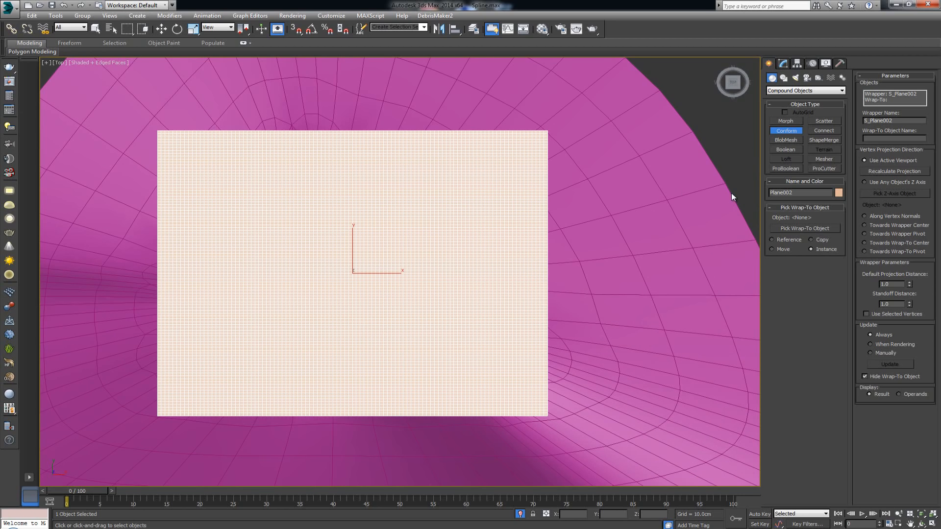
left_click(802, 229)
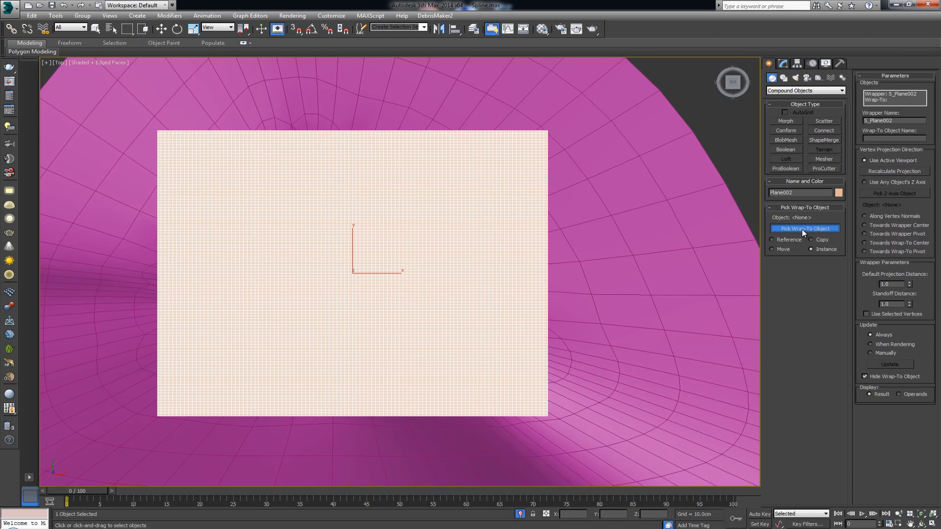
left_click(640, 281)
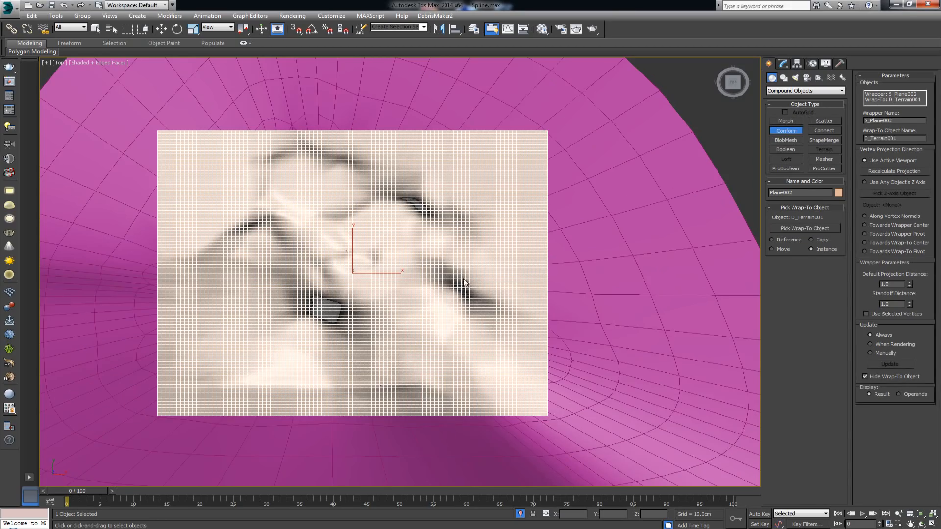
- View the conformed plane in the maximized Perspective viewport and clear the original pink terrain from view
key("alt+w")
left_click(550, 356)
key("alt+w")
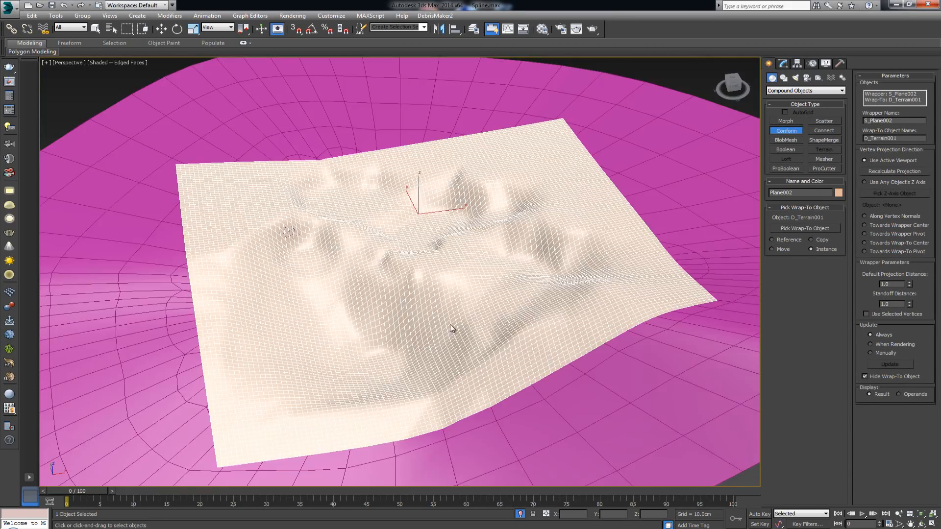
middle_click_drag(450, 325, 472, 315, "alt")
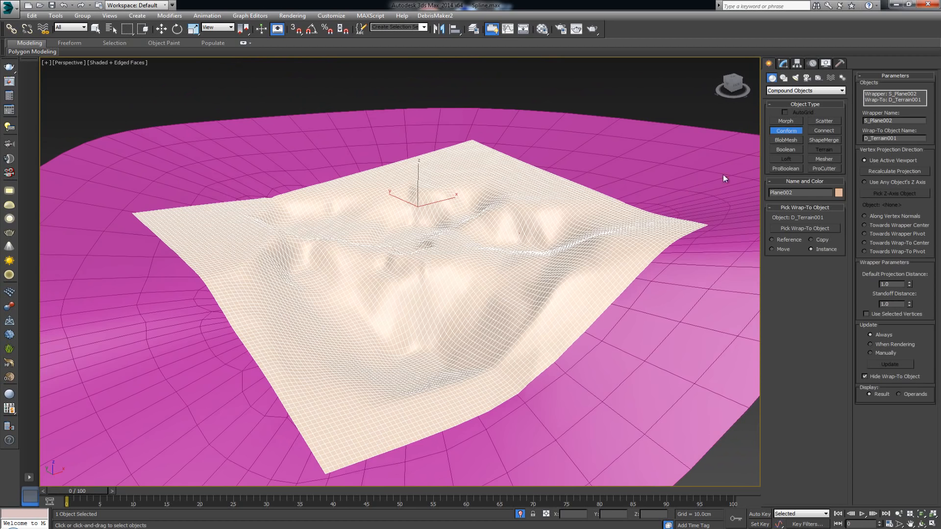
key("w")
left_click(647, 162)
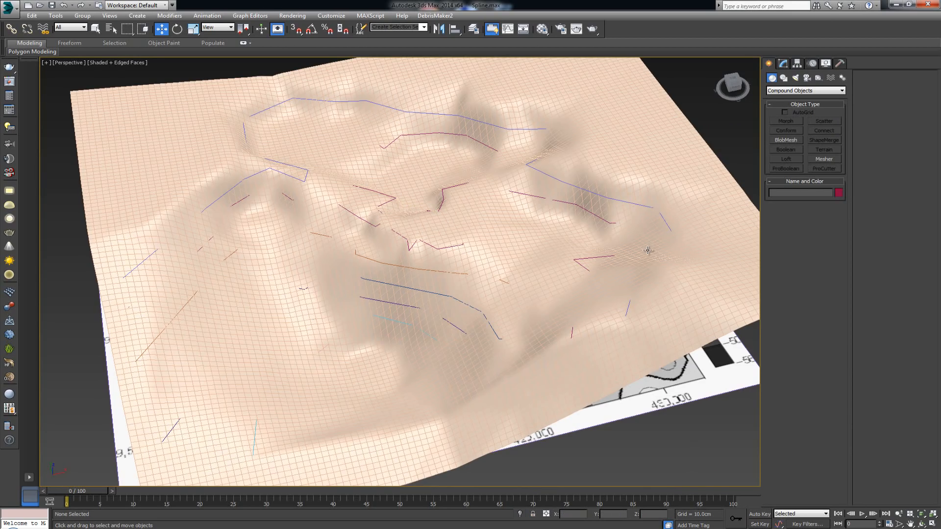
- Isolate the conformed plane and deselect it
left_click(673, 292)
key("alt+q")
left_click(676, 240)
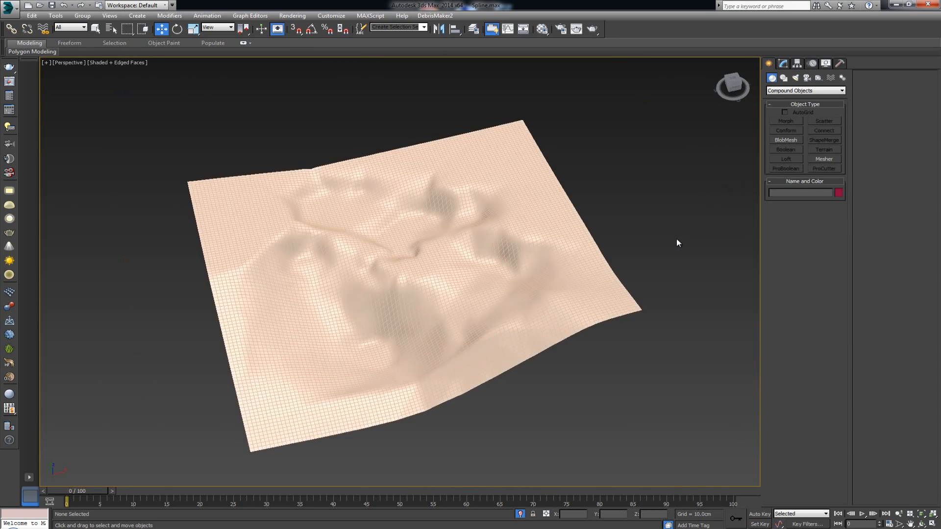
- Inspect the isolated conformed surface with and without edged faces, close up and from several angles
key("F4")
mouse_move(474, 284)
middle_mouse_down("alt")
mouse_move(507, 256)
mouse_move(489, 245)
mouse_move(451, 273)
mouse_move(420, 269)
mouse_move(447, 238)
mouse_move(470, 275)
middle_mouse_up("alt")
key("F4")
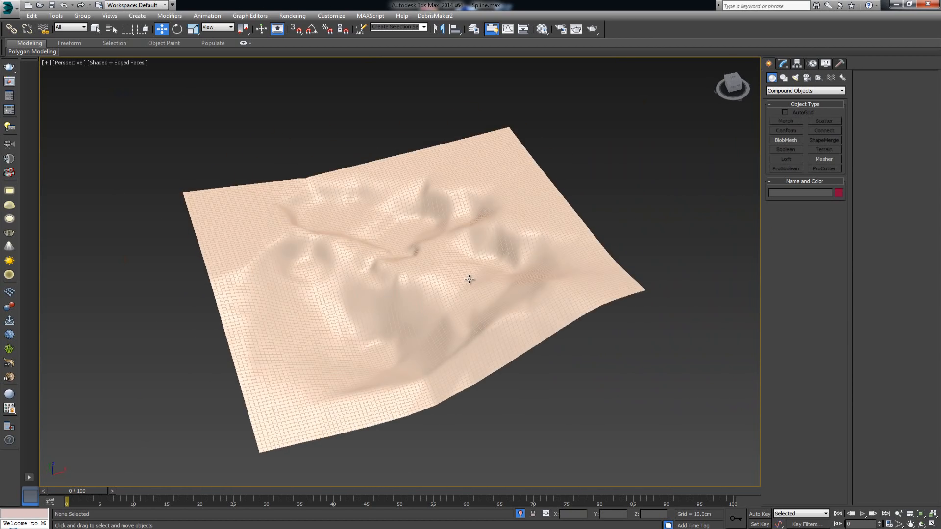
scroll(470, 278, "up", 6)
middle_click_drag(534, 273, 455, 319, "alt")
mouse_move(397, 287)
middle_mouse_down("alt")
mouse_move(569, 273)
mouse_move(534, 284)
mouse_move(529, 233)
mouse_move(604, 224)
mouse_move(607, 244)
mouse_move(545, 256)
mouse_move(443, 252)
mouse_move(530, 244)
middle_mouse_up("alt")
scroll(517, 269, "down", 5)
scroll(531, 242, "down", 3)
key("F4")
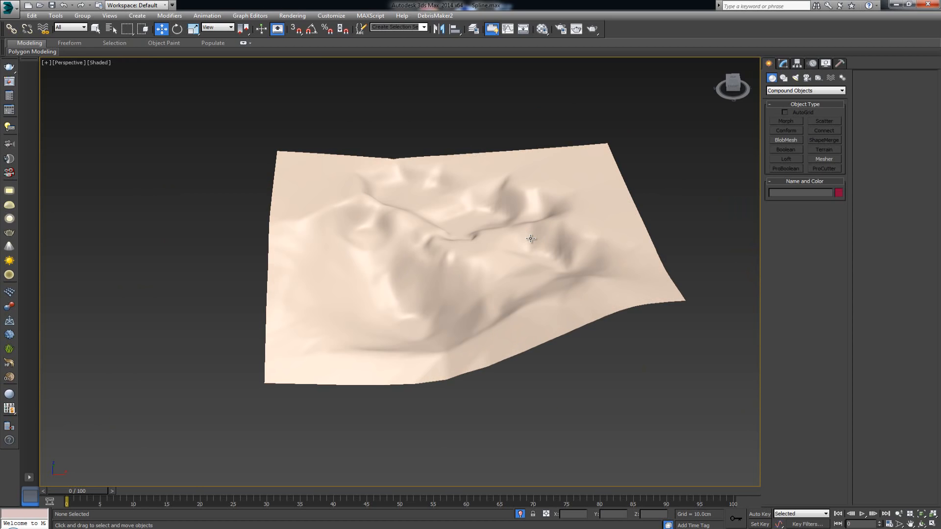
- End the isolation and frame the conformed surface together with the contour splines and the river map
right_click(530, 238)
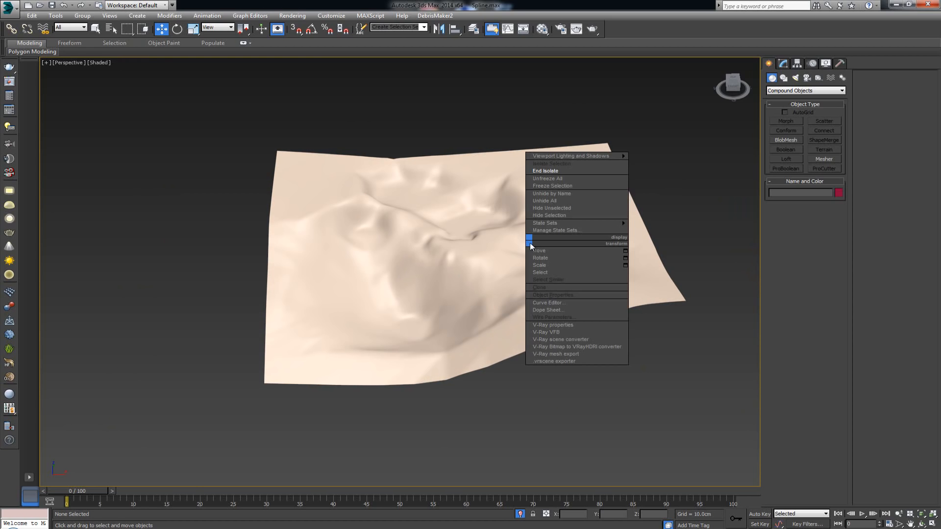
left_click(560, 171)
middle_click_drag(582, 216, 494, 267)
scroll(494, 267, "down", 5)
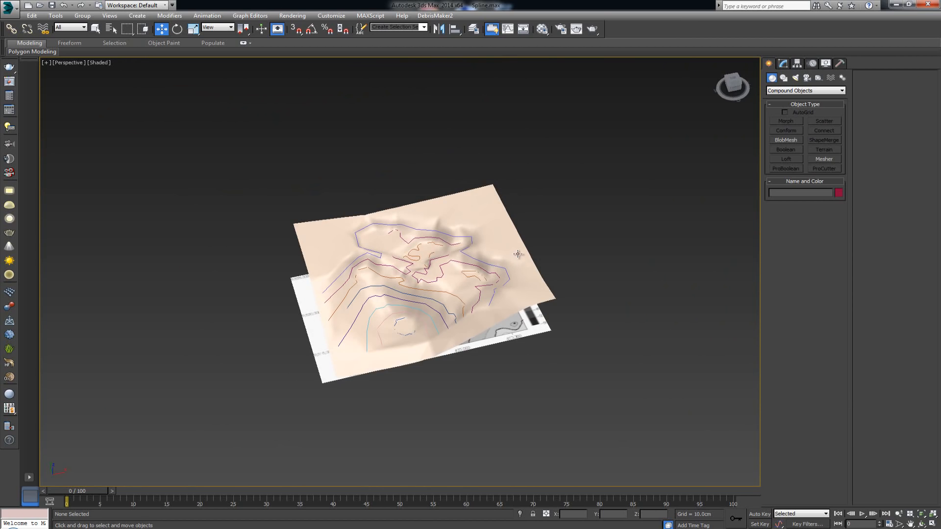
- Move the conformed plane aside to about X 244 cm, clear of the river map and contour splines, and deselect it
left_click(518, 254)
left_click_drag(450, 251, 685, 209)
left_click(571, 254)
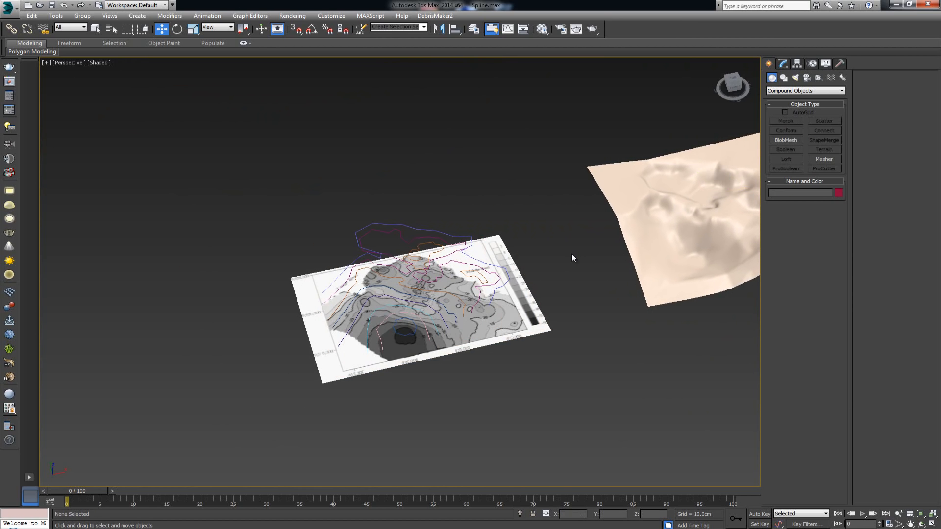
- Move the conformed plane farther away from the river map along the X axis, to about X 371 cm
left_click(451, 237)
scroll(451, 259, "up", 4)
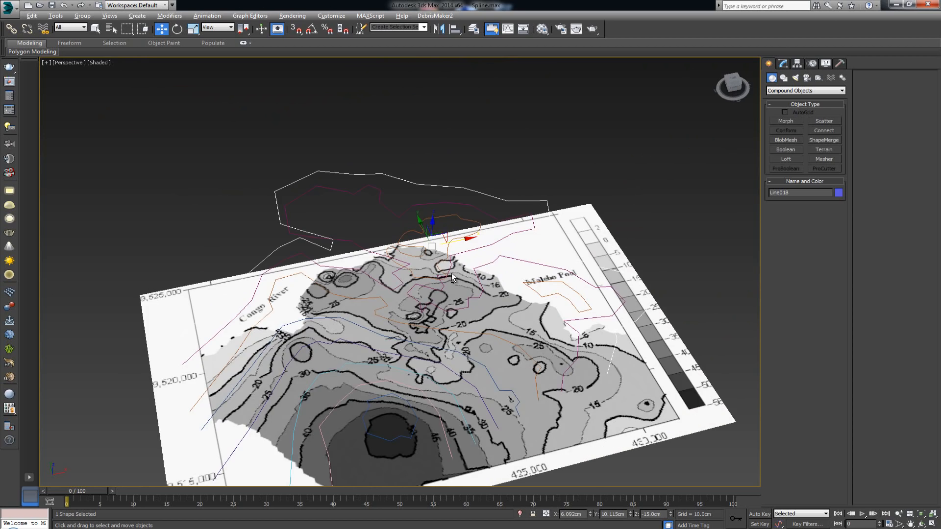
middle_click_drag(451, 273, 436, 253, "alt")
middle_click_drag(553, 258, 496, 185)
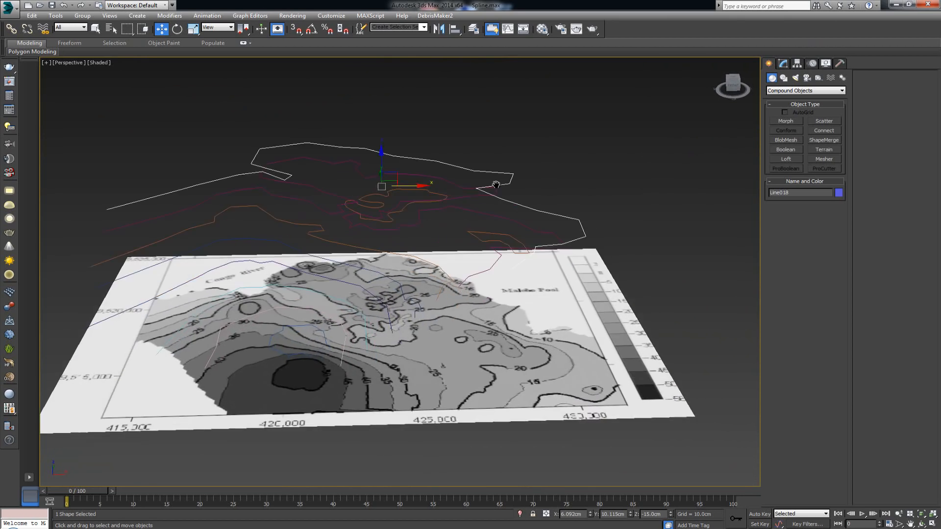
scroll(496, 184, "down", 4)
middle_click_drag(652, 185, 485, 209)
left_click(616, 222)
middle_click_drag(617, 222, 547, 239)
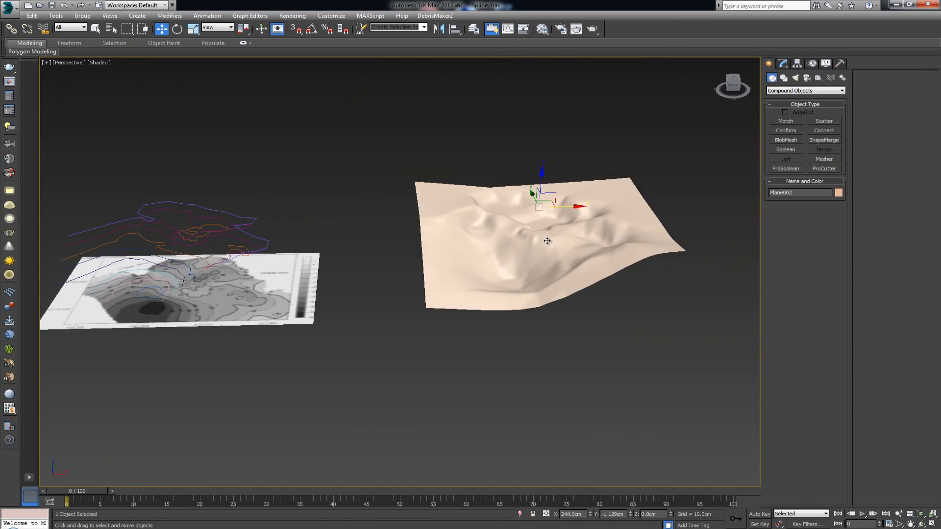
scroll(548, 240, "down", 4)
left_click_drag(575, 218, 700, 218)
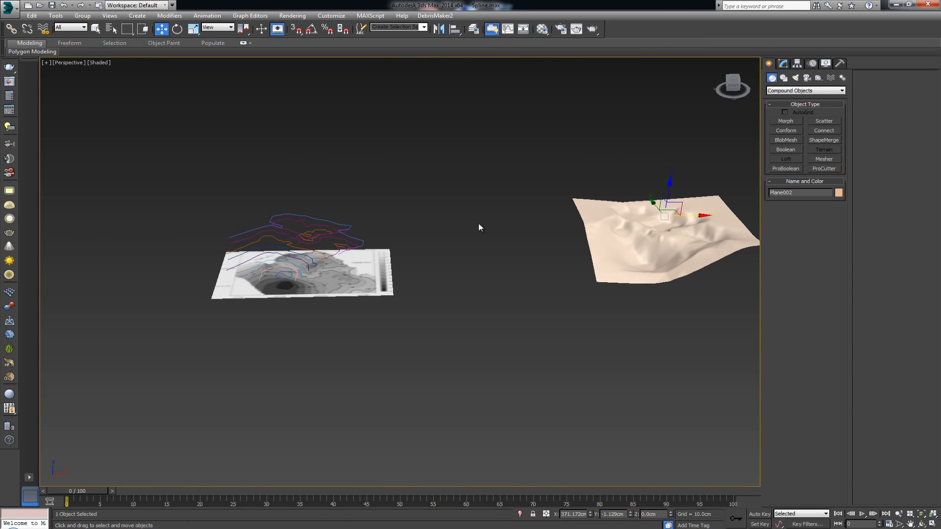
- Select the uppermost contour line above the river map and convert it to an editable spline
left_click(341, 226)
scroll(362, 243, "up", 5)
mouse_move(403, 269)
middle_mouse_down("alt")
mouse_move(403, 244)
mouse_move(404, 256)
middle_mouse_up("alt")
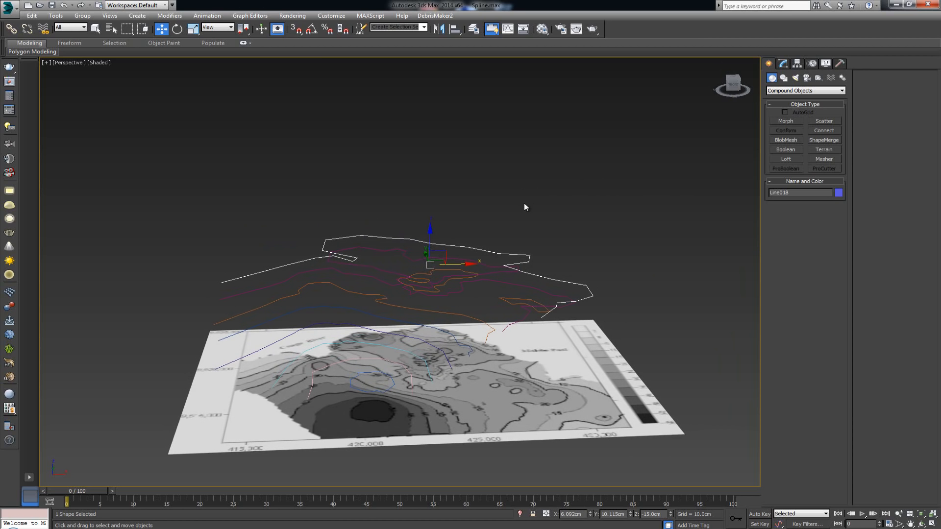
middle_click_drag(508, 212, 496, 282, "alt")
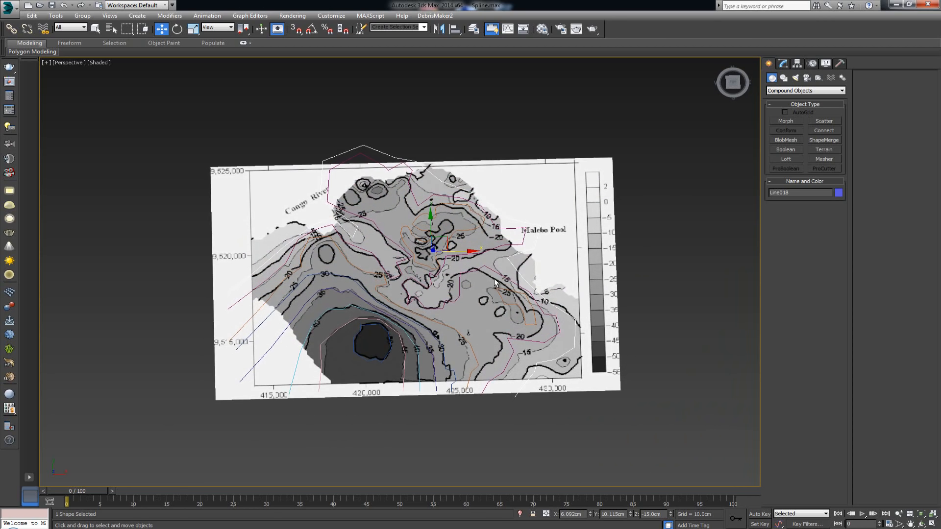
scroll(494, 282, "up", 4)
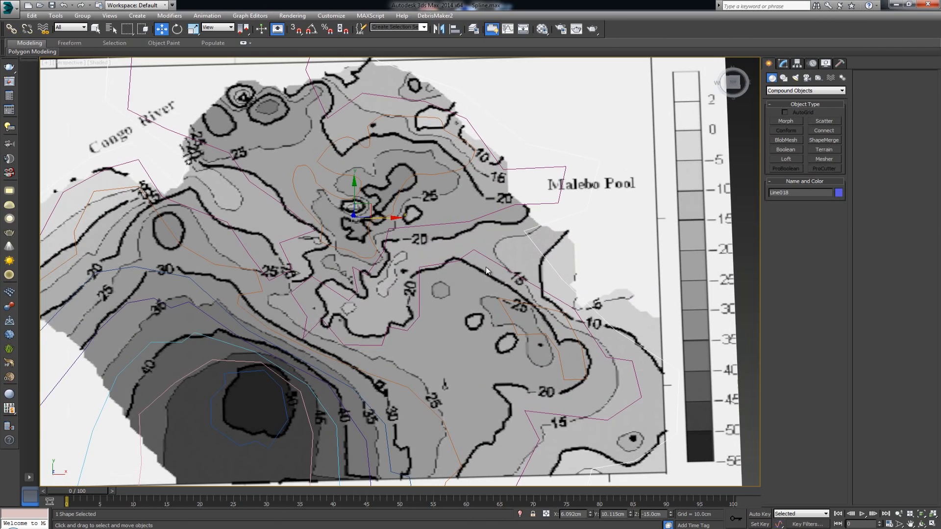
middle_click_drag(486, 267, 529, 173, "alt")
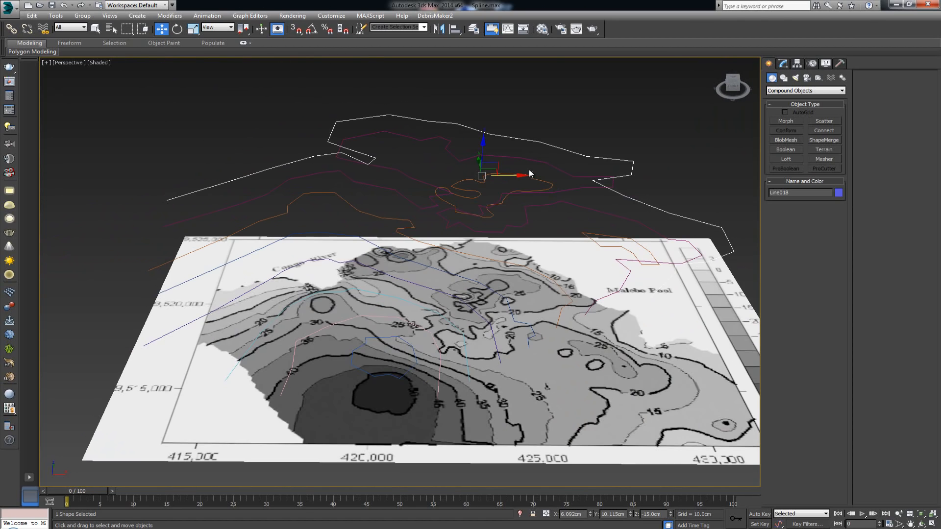
left_click(782, 64)
left_click(769, 64)
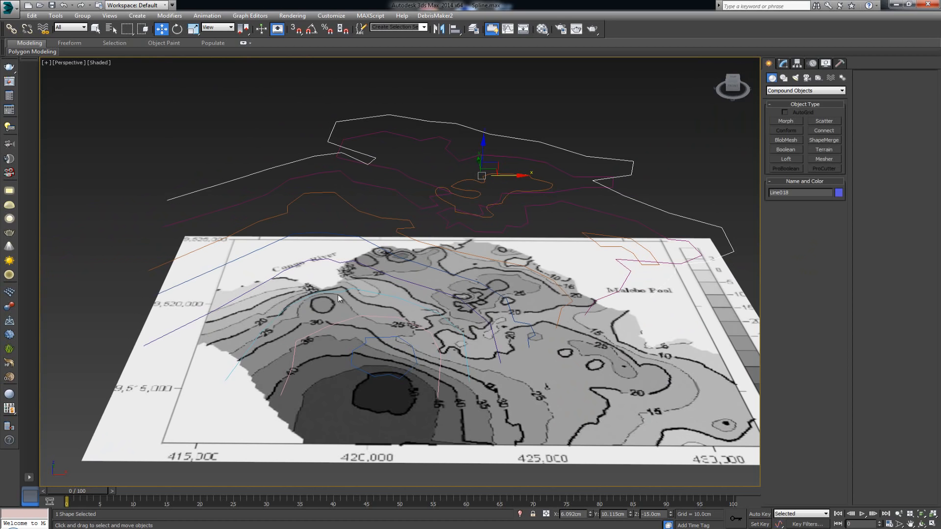
right_click(541, 143)
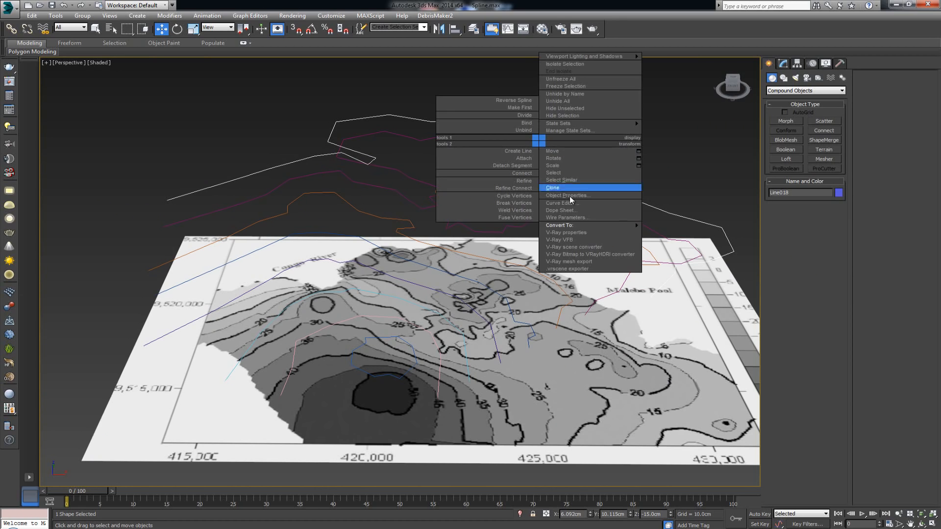
mouse_move(568, 225)
left_click(678, 224)
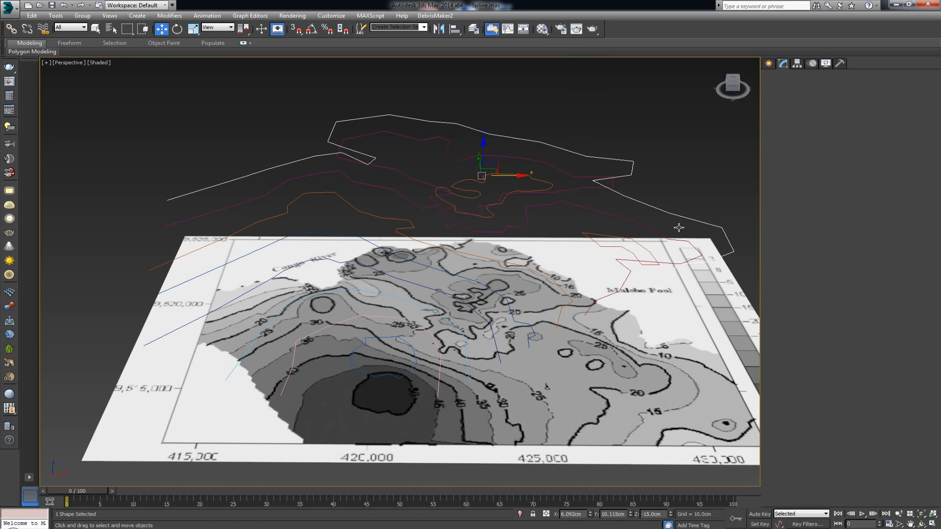
- Attach all the other contour lines, down to the deepest one, to the uppermost contour as one shape and deselect it
left_click(879, 122)
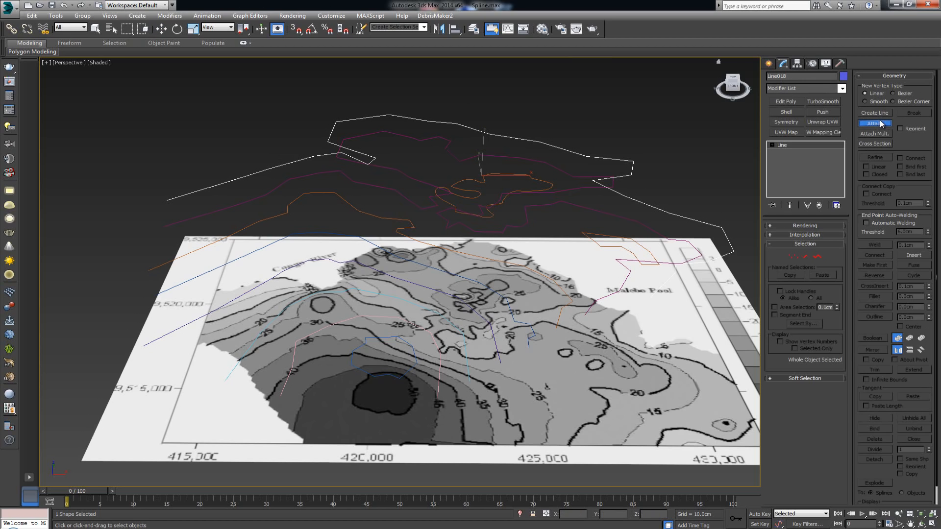
left_click(529, 158)
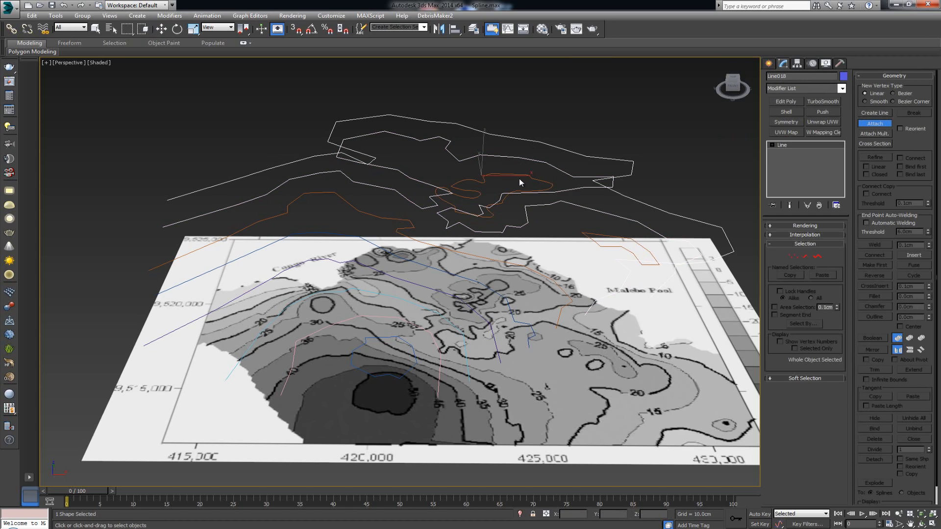
left_click(519, 178)
middle_click_drag(494, 173, 491, 160, "alt")
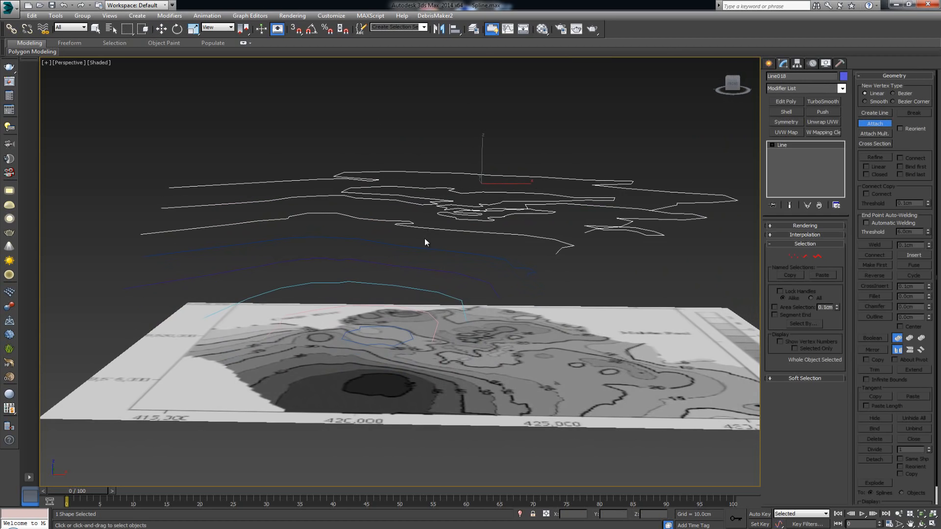
left_click(419, 270)
left_click(406, 286)
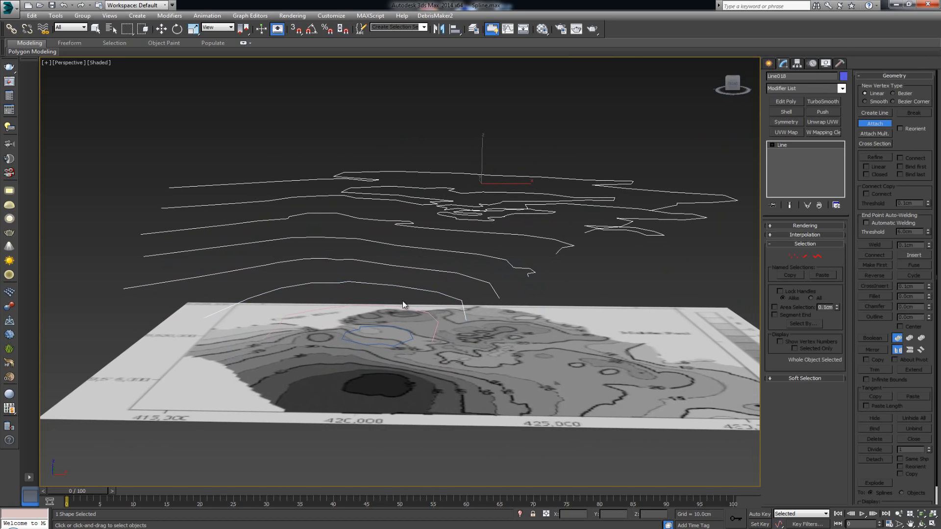
left_click(403, 307)
left_click(392, 326)
key("w")
mouse_move(492, 239)
middle_mouse_down("alt")
mouse_move(495, 270)
mouse_move(516, 274)
mouse_move(474, 238)
middle_mouse_up("alt")
left_click(636, 231)
- Create a SplineLand object in the empty space beside the river map
left_click(768, 63)
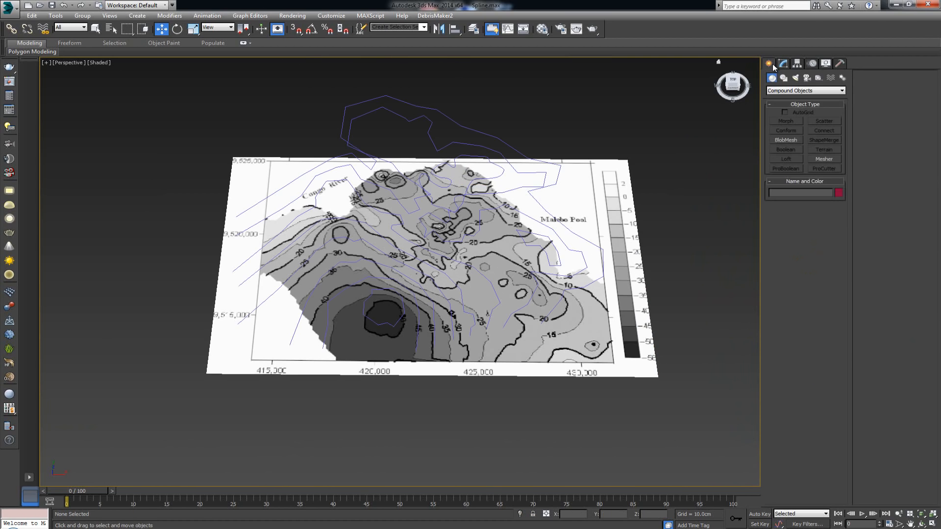
left_click(784, 91)
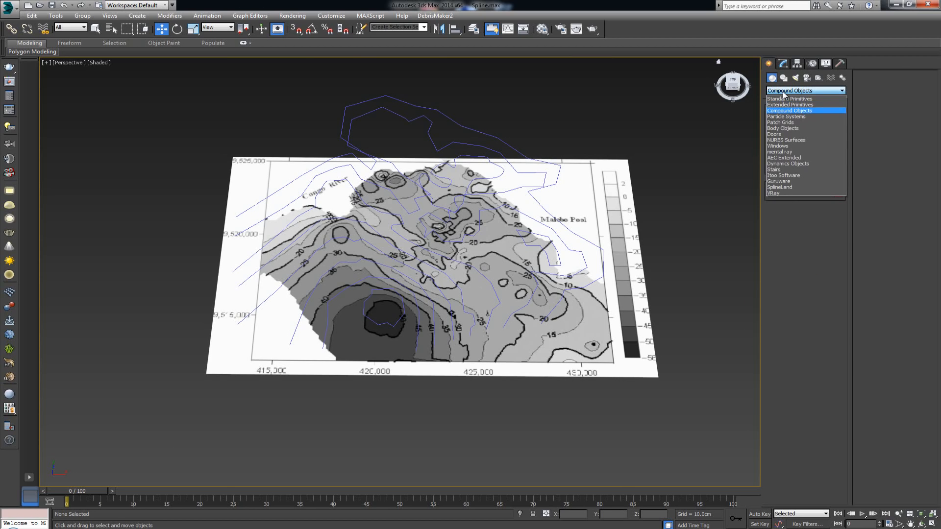
left_click(798, 187)
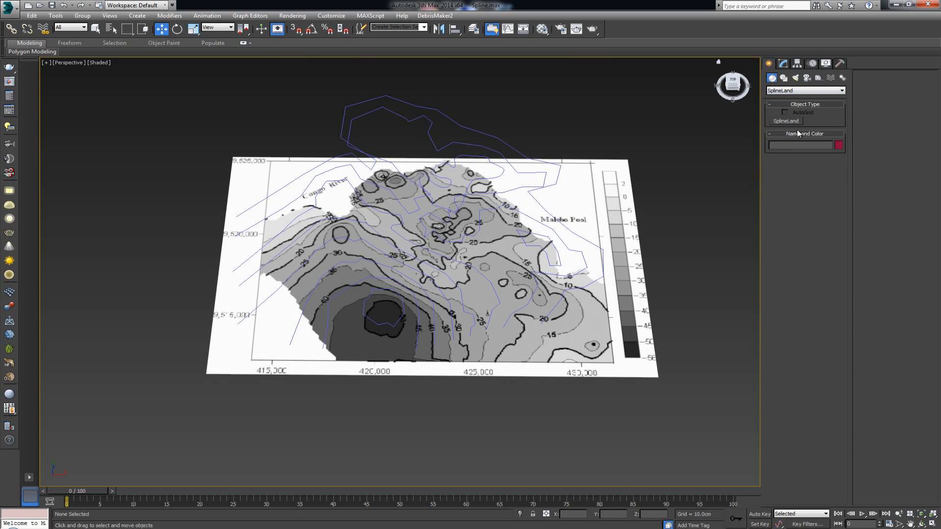
left_click(784, 121)
left_click(679, 199)
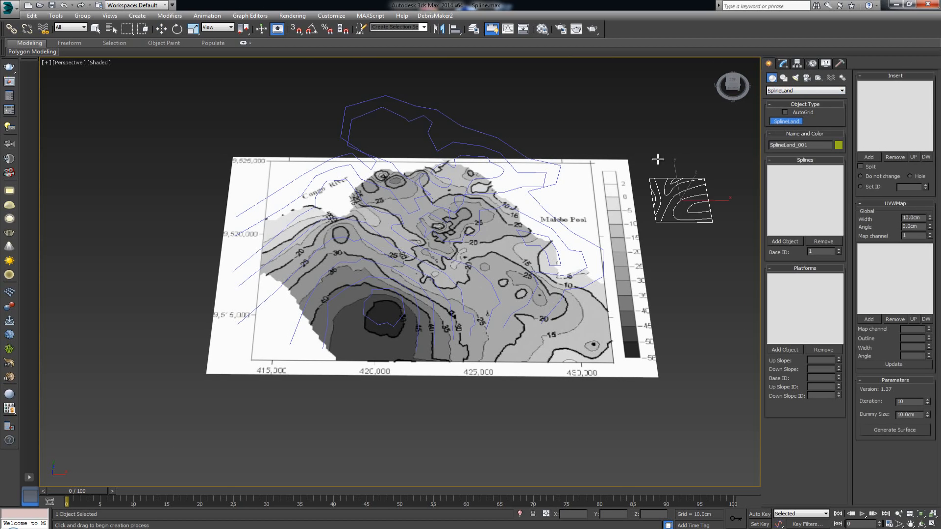
middle_click_drag(680, 180, 606, 214)
key("w")
middle_click_drag(603, 248, 606, 219, "alt")
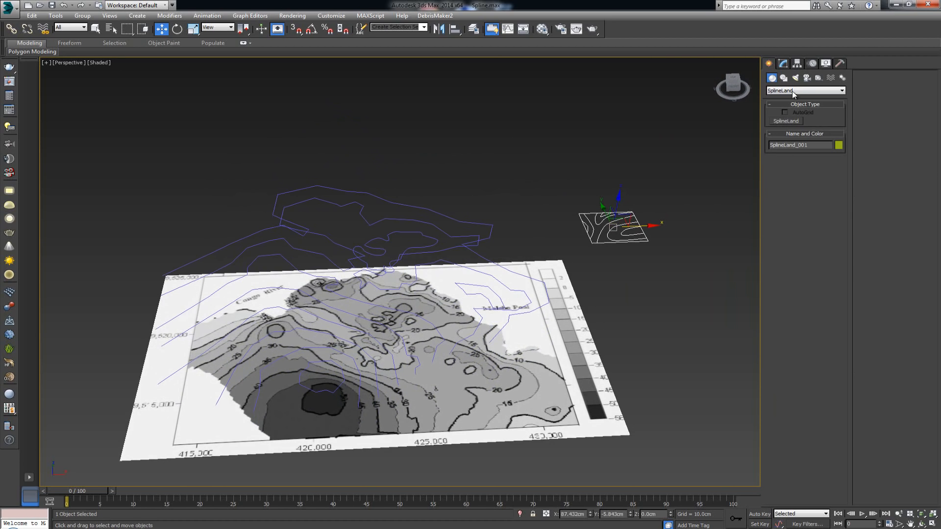
- Add the combined contour shape Line018 to the SplineLand object's splines and generate the surface
left_click(782, 64)
scroll(588, 220, "up", 4)
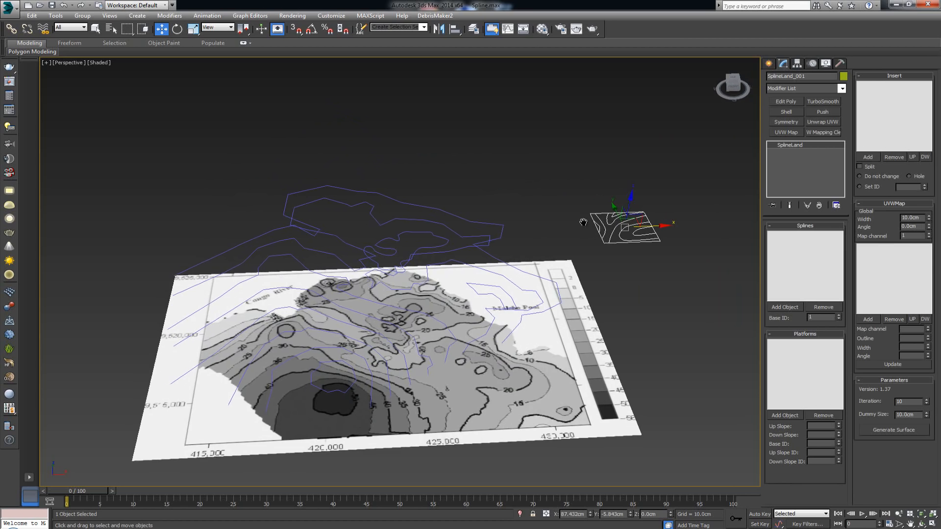
left_click(796, 307)
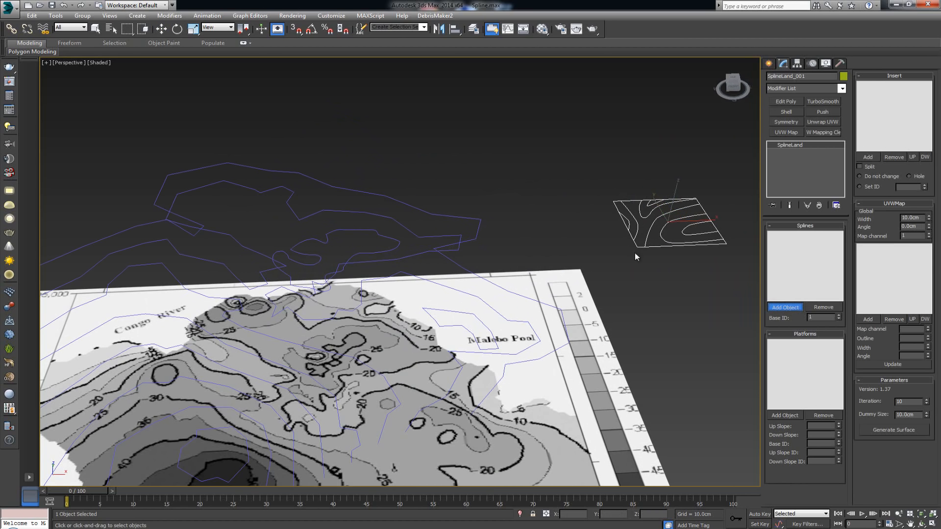
left_click(468, 220)
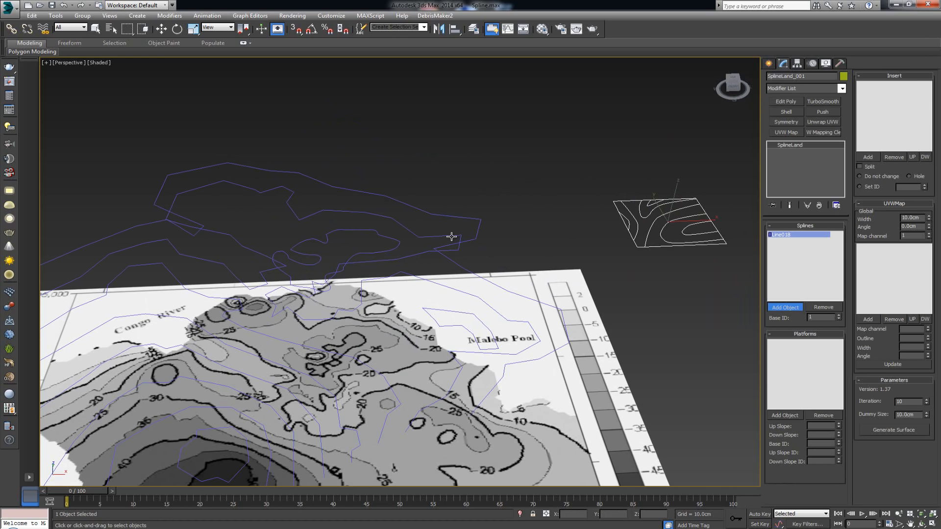
middle_click_drag(444, 262, 492, 217)
scroll(496, 229, "down", 3)
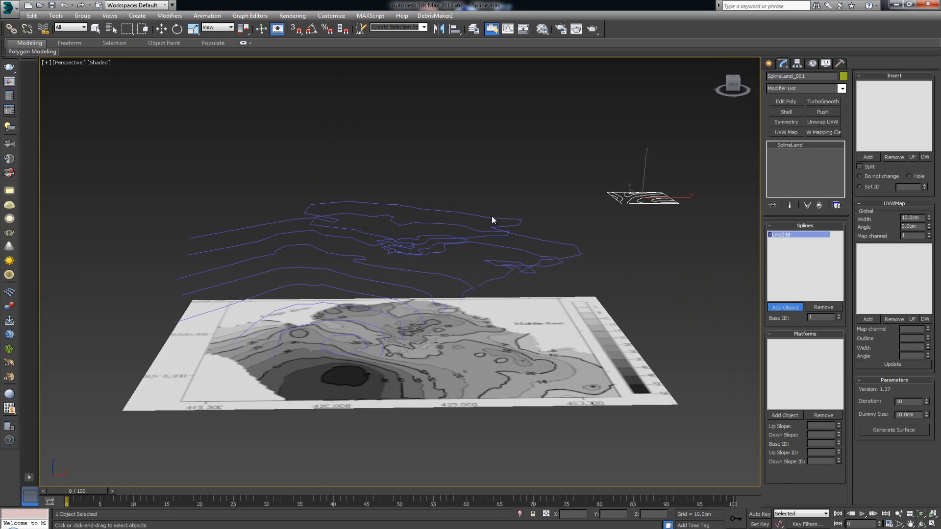
left_click(888, 430)
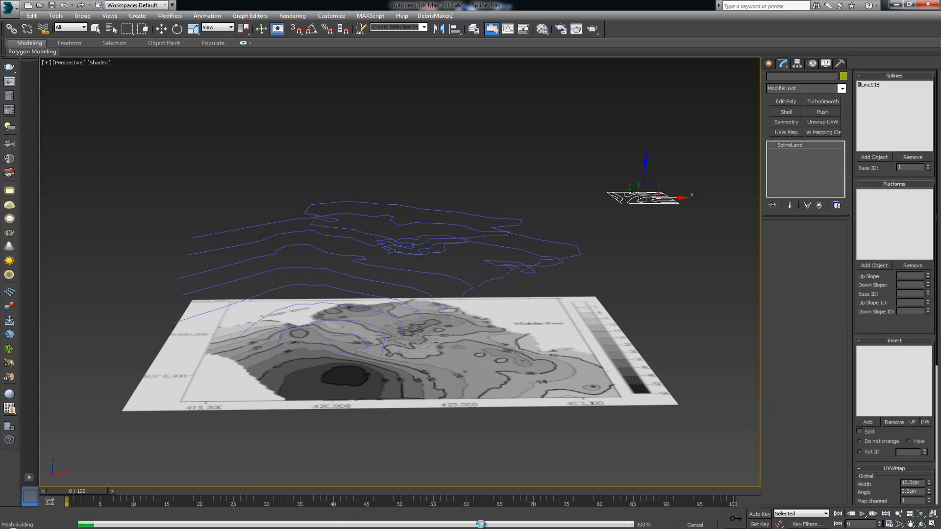
- Inspect the generated SplineLand surface up close with and without edged faces
middle_click_drag(387, 313, 413, 348, "alt")
key("F4")
scroll(410, 330, "up", 3)
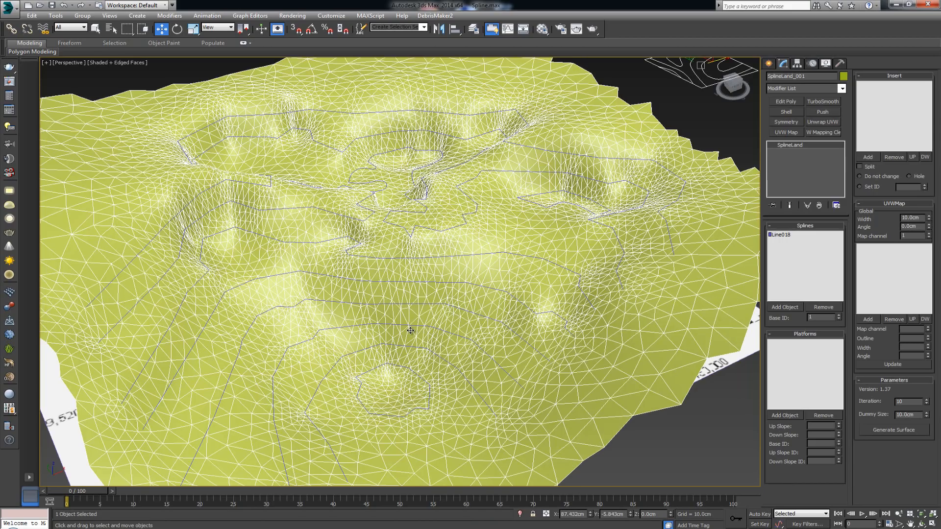
key("F4")
middle_click_drag(456, 240, 429, 277, "alt")
scroll(429, 278, "up", 5)
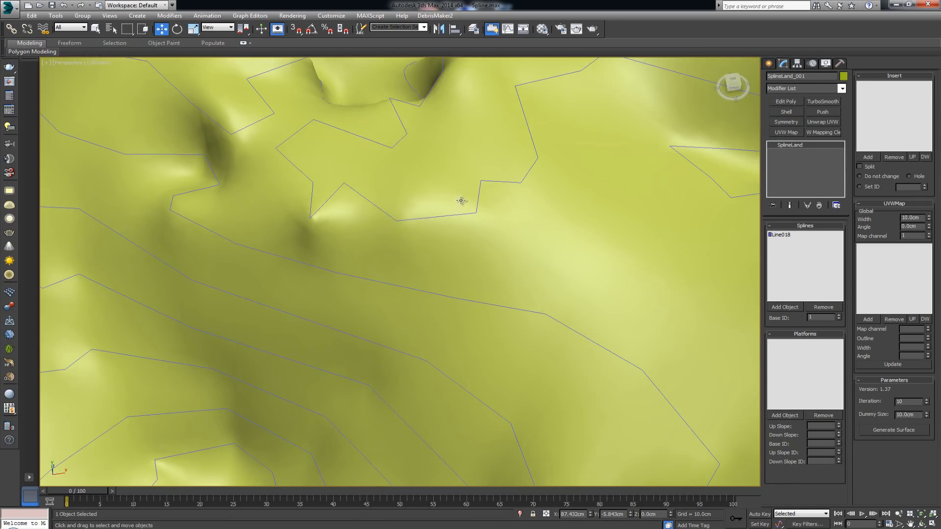
middle_click_drag(461, 201, 527, 296, "alt")
key("F4")
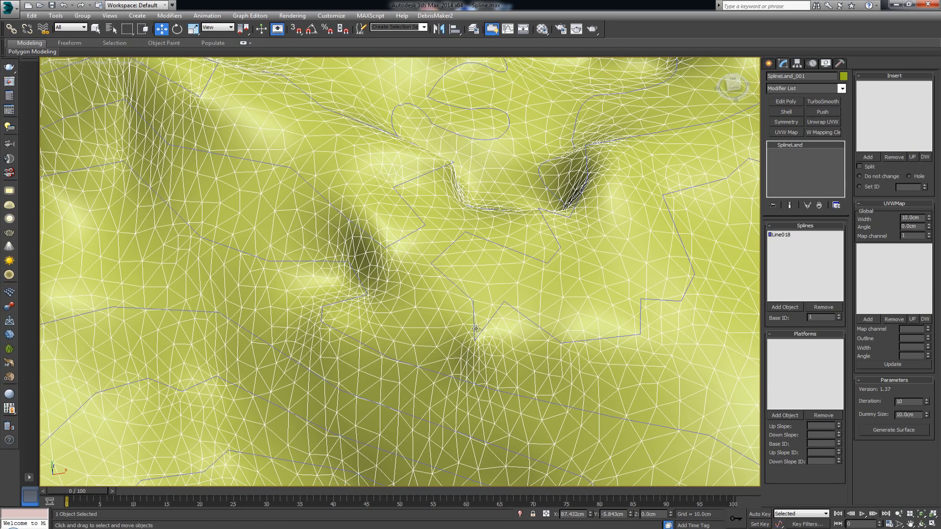
key("F4")
mouse_move(479, 330)
middle_mouse_down("alt")
mouse_move(504, 307)
mouse_move(493, 329)
middle_mouse_up("alt")
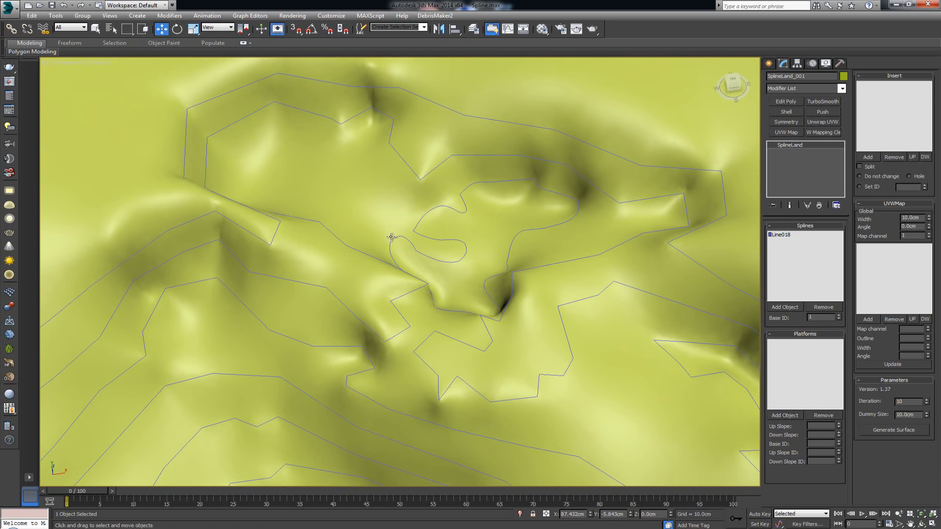
- Examine how the shaded SplineLand surface follows the contour lines, including its jagged outer edges, from several angles
middle_click_drag(390, 236, 392, 190)
middle_click_drag(454, 325, 448, 288)
scroll(448, 288, "down", 3)
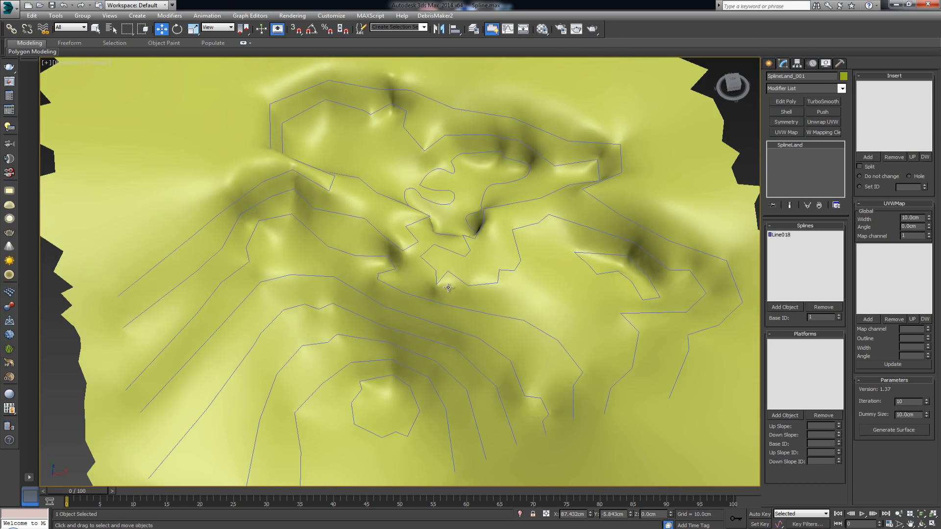
middle_click_drag(555, 310, 547, 288, "alt")
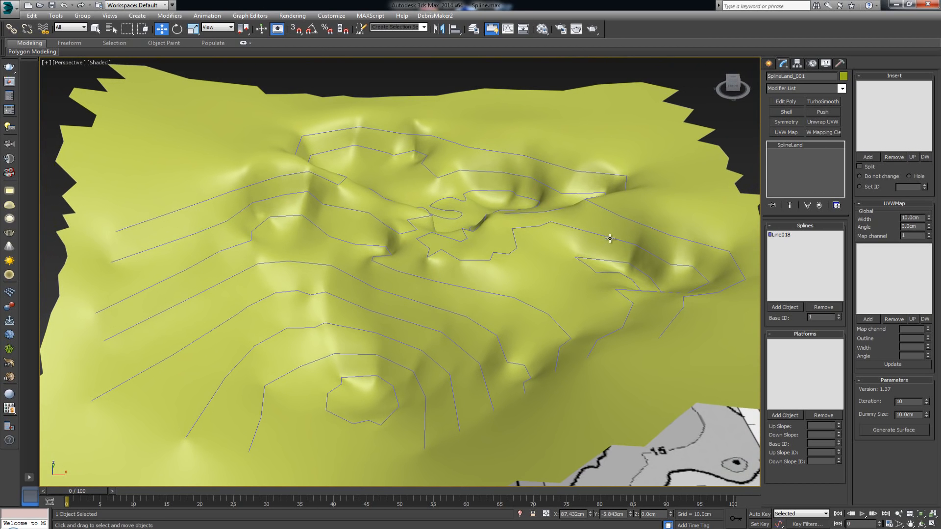
middle_click_drag(610, 239, 483, 255)
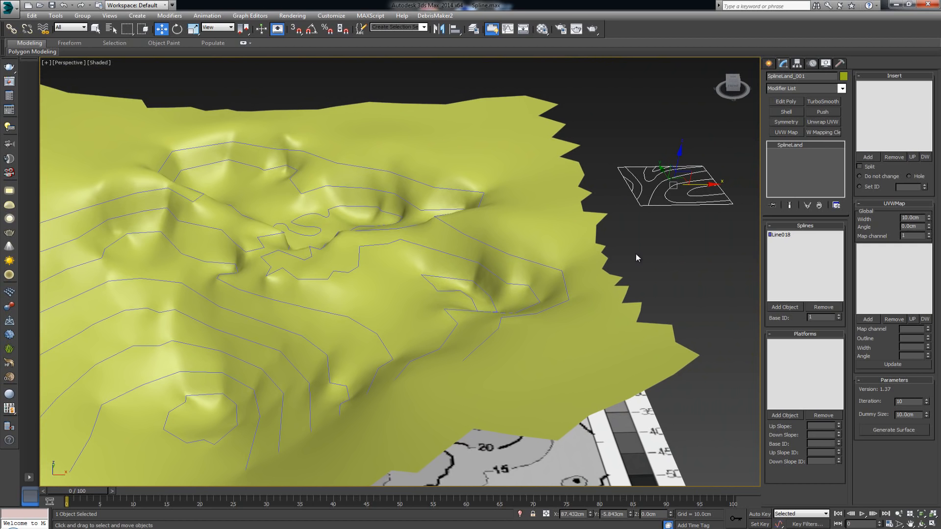
mouse_move(564, 262)
middle_mouse_down("alt")
mouse_move(558, 282)
mouse_move(565, 259)
middle_mouse_up("alt")
middle_click_drag(361, 268, 473, 253, "alt")
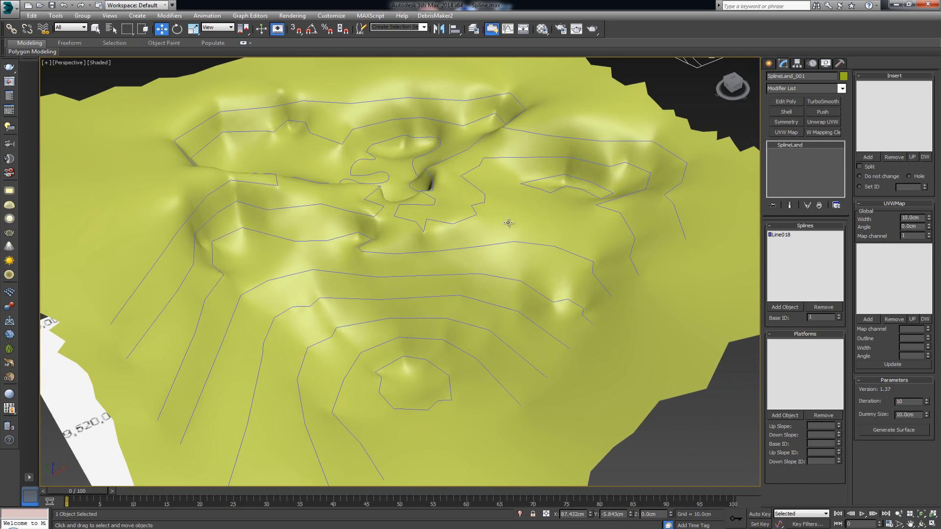
middle_click_drag(147, 196, 531, 272, "alt")
- Draw a plane about 11.5 cm long and 15 cm wide over the terrain in the Top view, with one length and one width segment
key("alt+w")
right_click(260, 189)
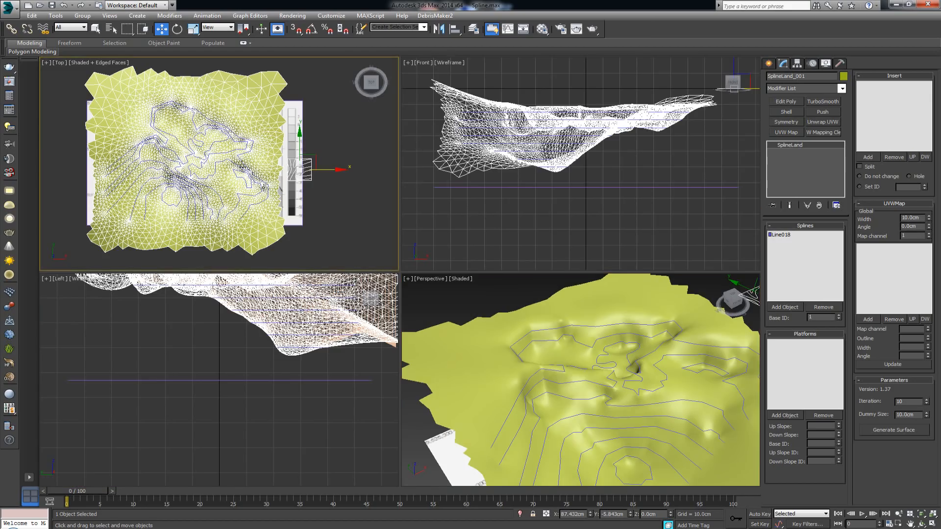
key("alt+w")
scroll(325, 224, "up", 8)
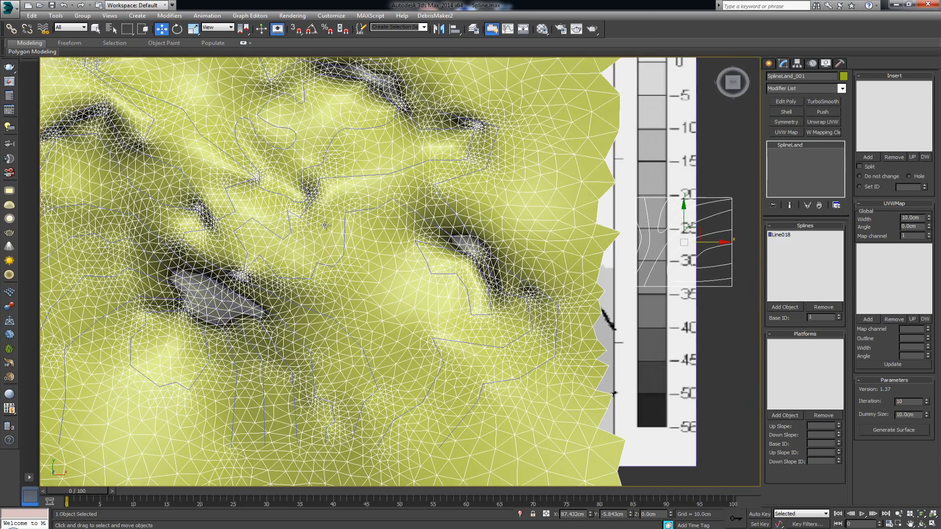
right_click(472, 297)
left_click(440, 300)
right_click(459, 279)
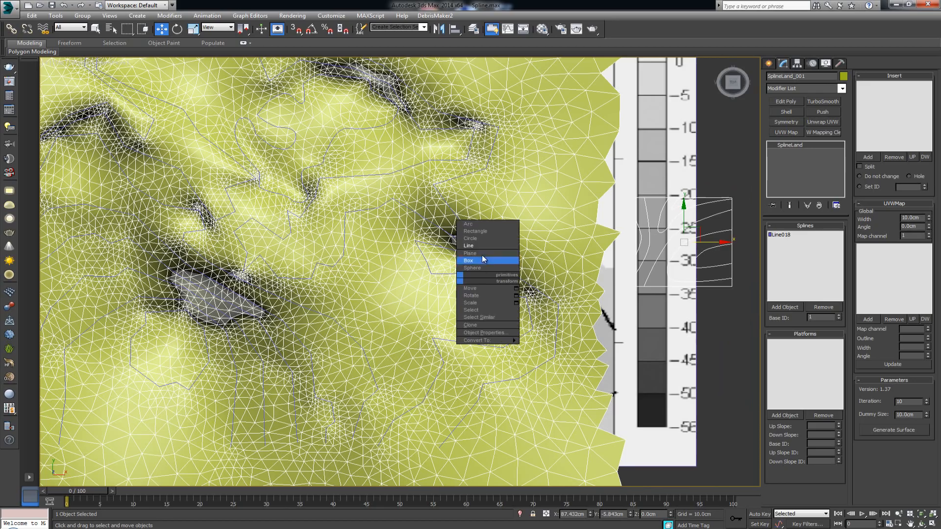
left_click(481, 254)
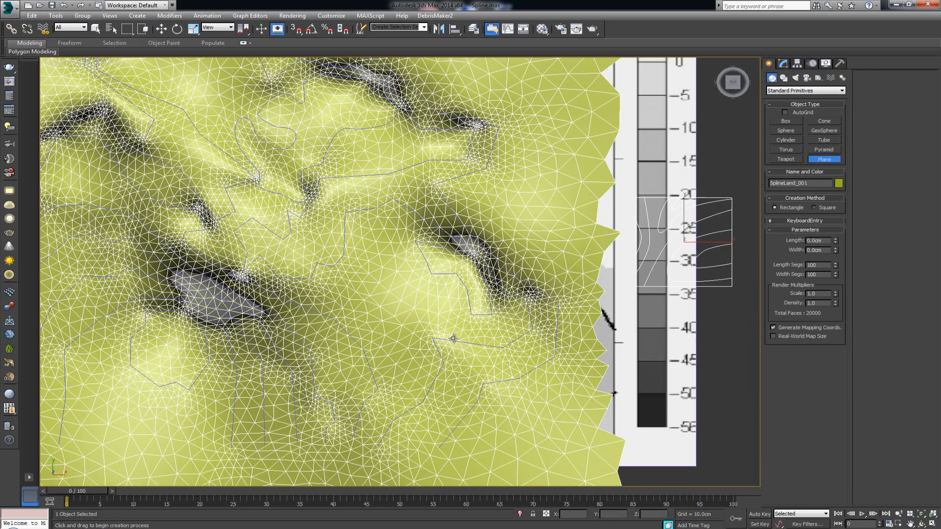
middle_click_drag(452, 338, 452, 247)
scroll(452, 246, "up", 2)
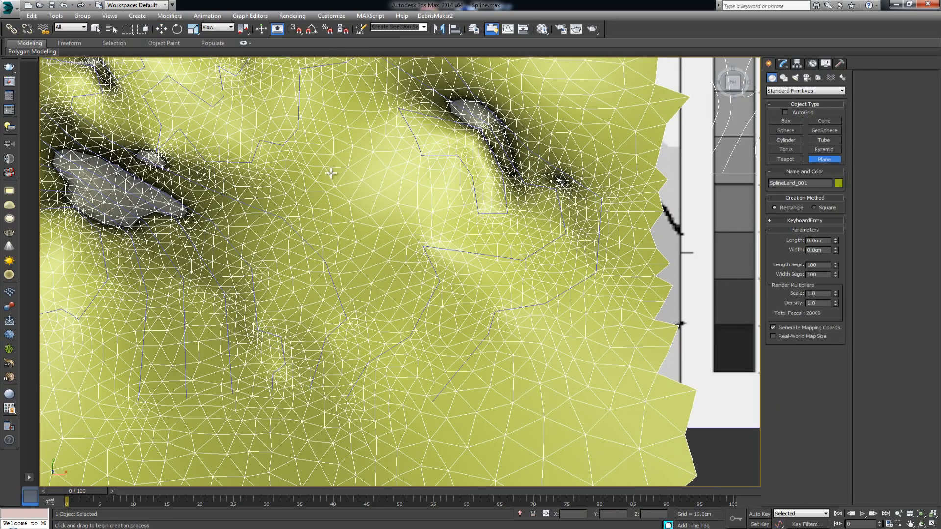
left_click_drag(323, 168, 425, 240)
right_click(834, 265)
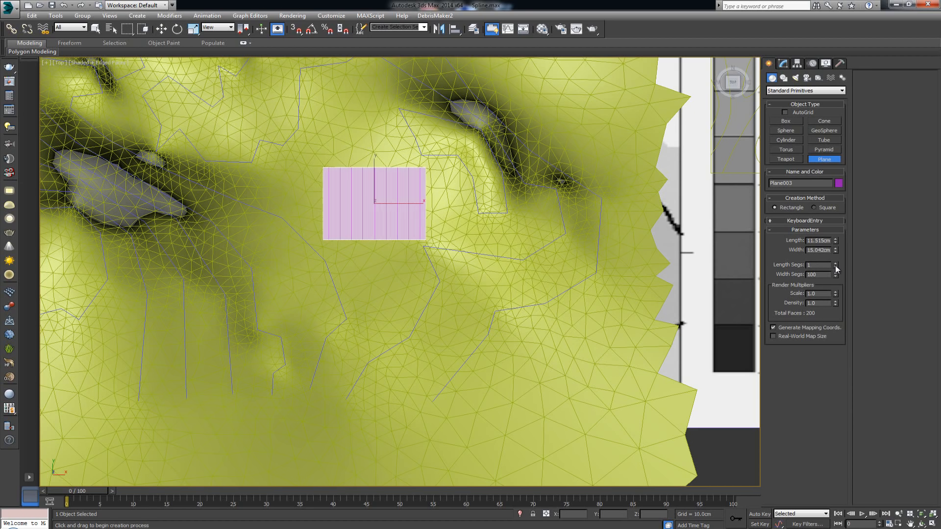
right_click(836, 275)
- Lower the small plane along Z to about -24 cm so that it cuts into the terrain surface
key("alt+w")
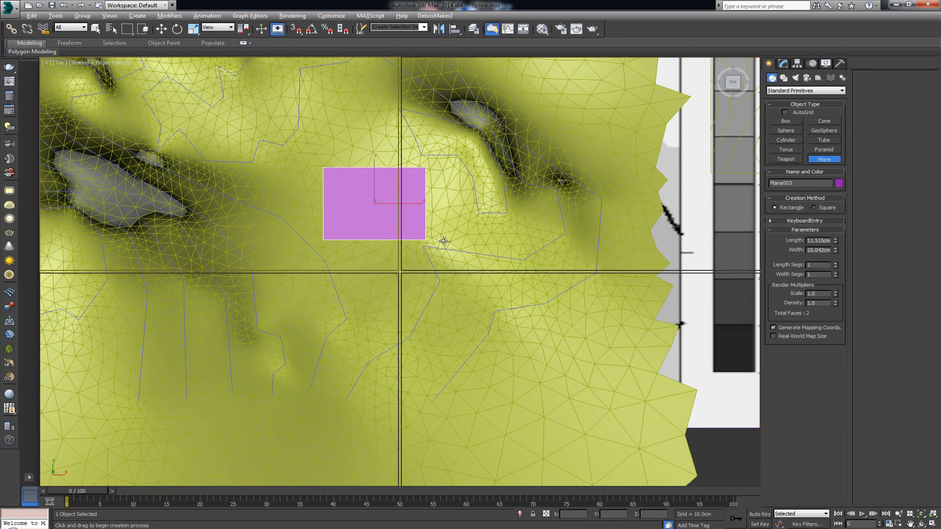
right_click(603, 356)
key("alt+w")
key("z")
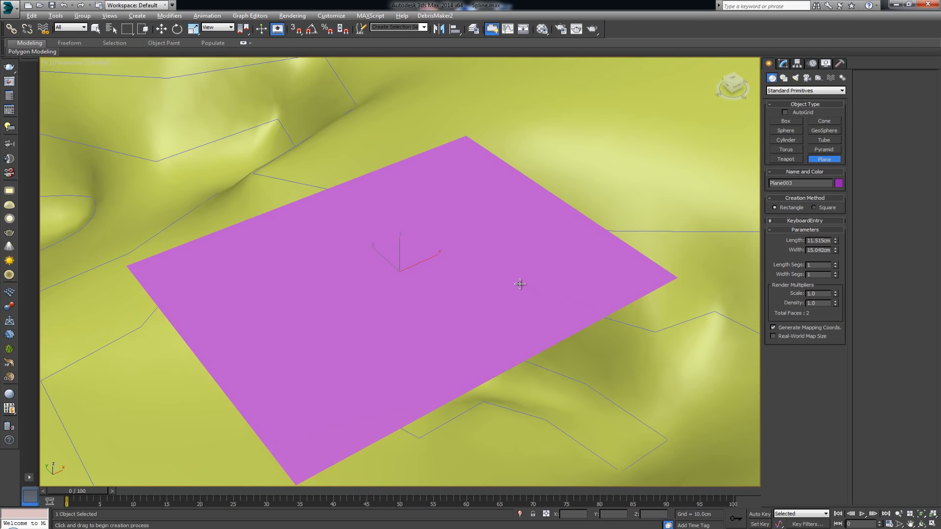
scroll(519, 283, "down", 5)
mouse_move(518, 279)
middle_mouse_down("alt")
mouse_move(512, 300)
mouse_move(512, 289)
middle_mouse_up("alt")
key("w")
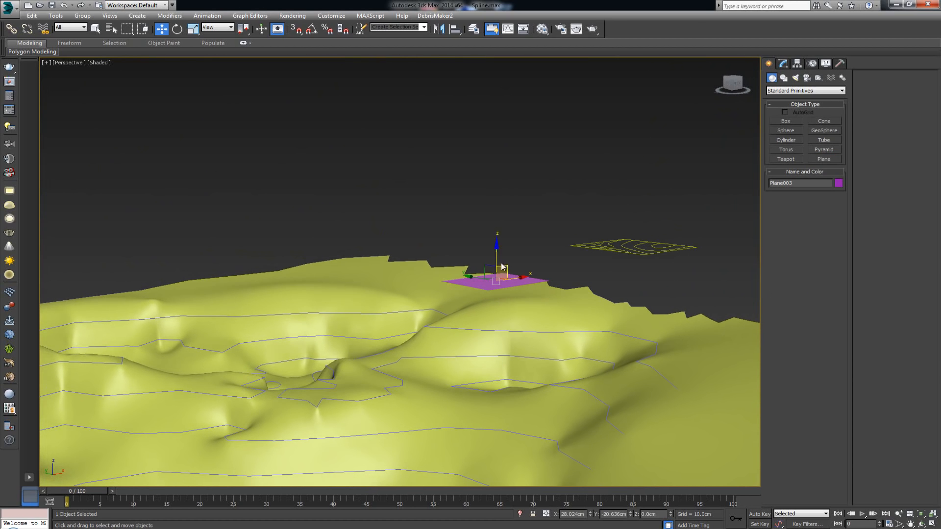
left_click_drag(502, 266, 497, 380)
key("z")
mouse_move(491, 302)
middle_mouse_down("alt")
mouse_move(462, 346)
mouse_move(493, 298)
mouse_move(450, 301)
mouse_move(480, 310)
middle_mouse_up("alt")
key("F3")
key("F3")
scroll(507, 277, "down", 8)
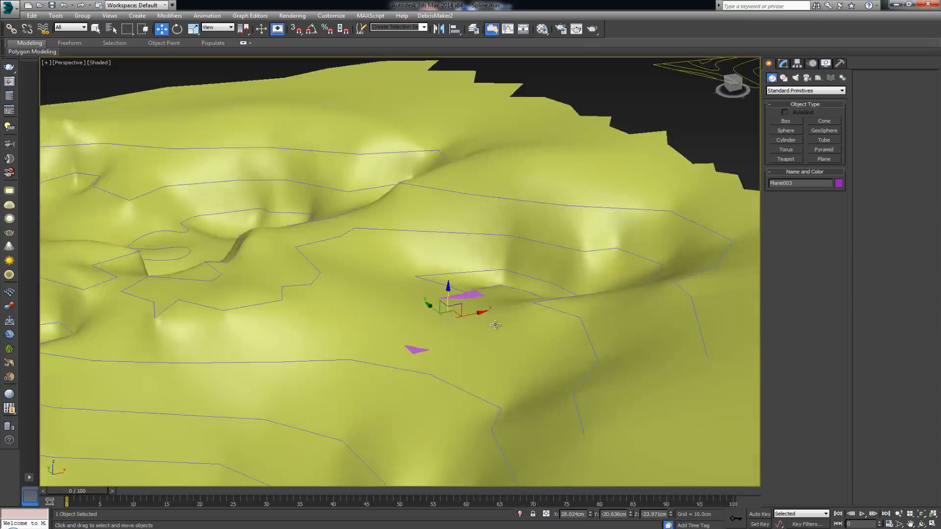
- Add the small plane to the SplineLand object's platforms with the default slopes and regenerate the surface
left_click(619, 207)
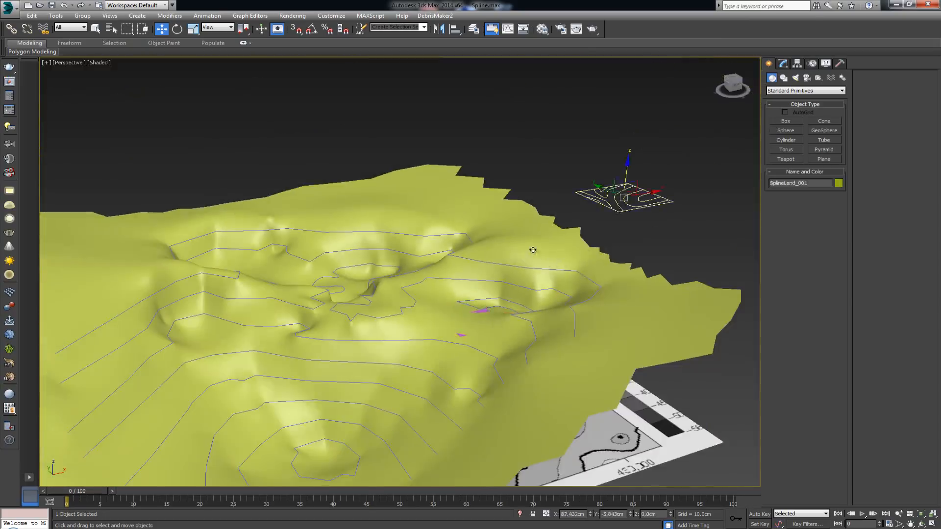
left_click(783, 65)
scroll(565, 254, "up", 3)
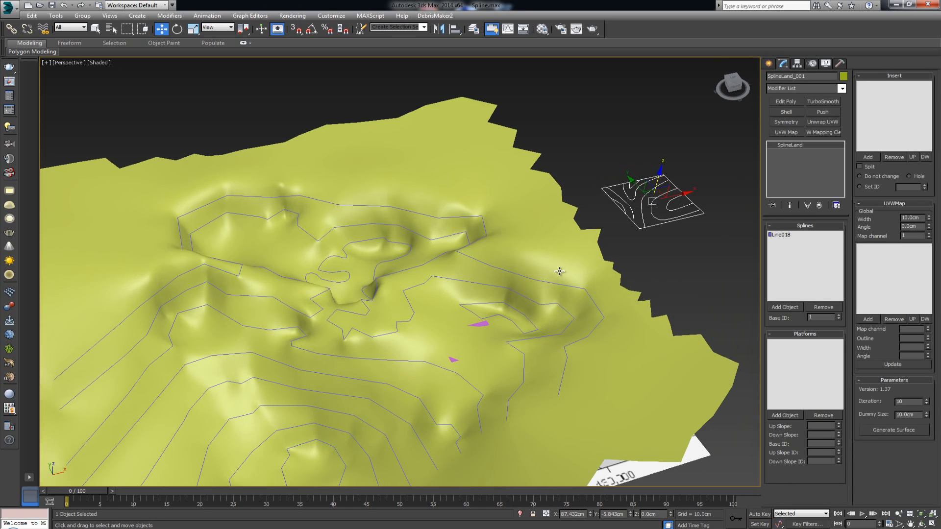
scroll(528, 258, "up", 5)
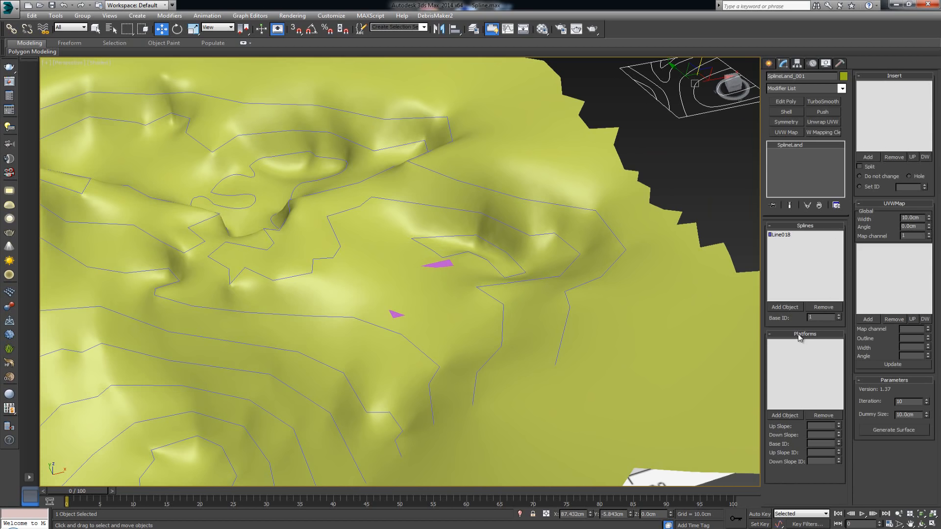
left_click(785, 415)
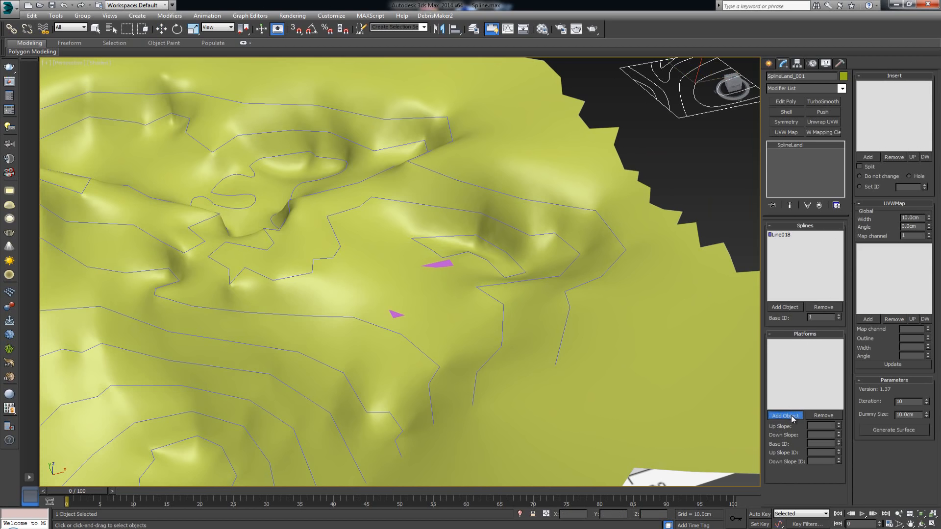
left_click(439, 264)
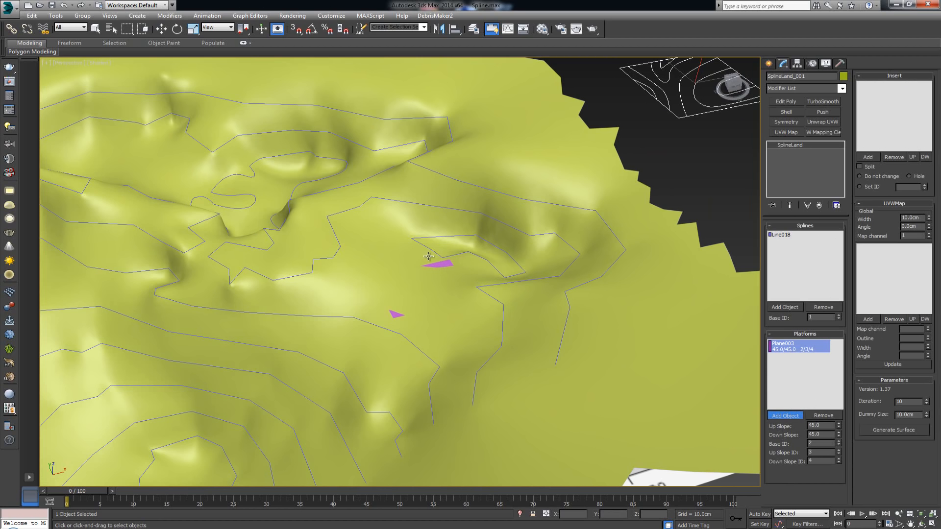
scroll(510, 231, "down", 3)
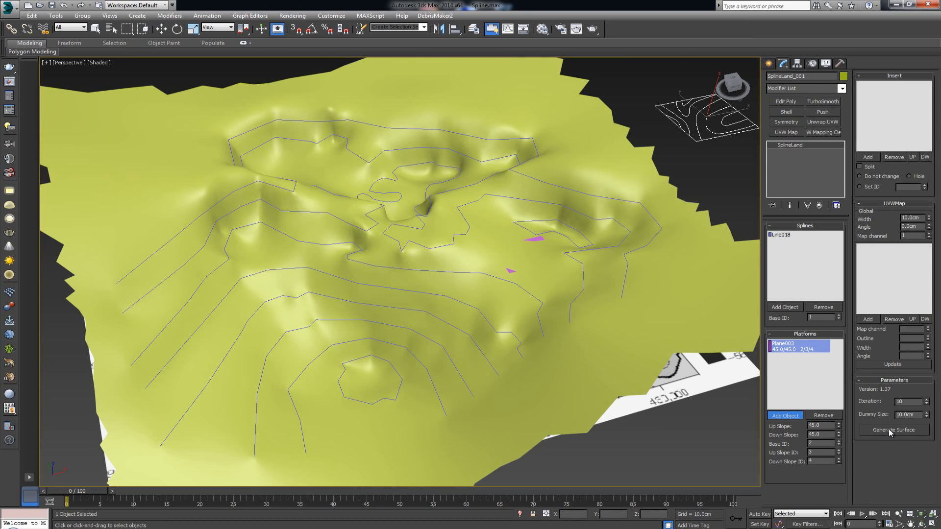
left_click(890, 431)
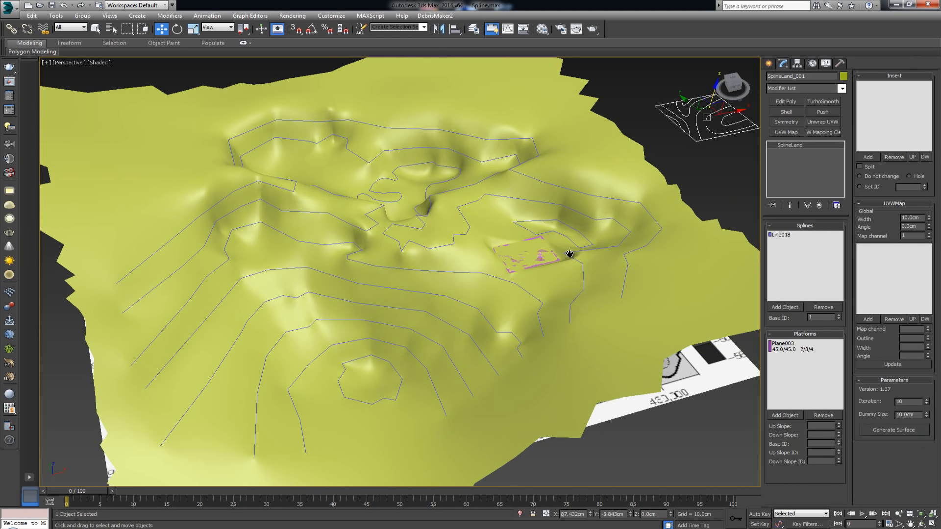
- Delete the small plane that covers the platform area on the terrain
middle_click_drag(569, 254, 470, 275)
scroll(470, 275, "up", 4)
middle_click_drag(397, 275, 430, 271, "alt")
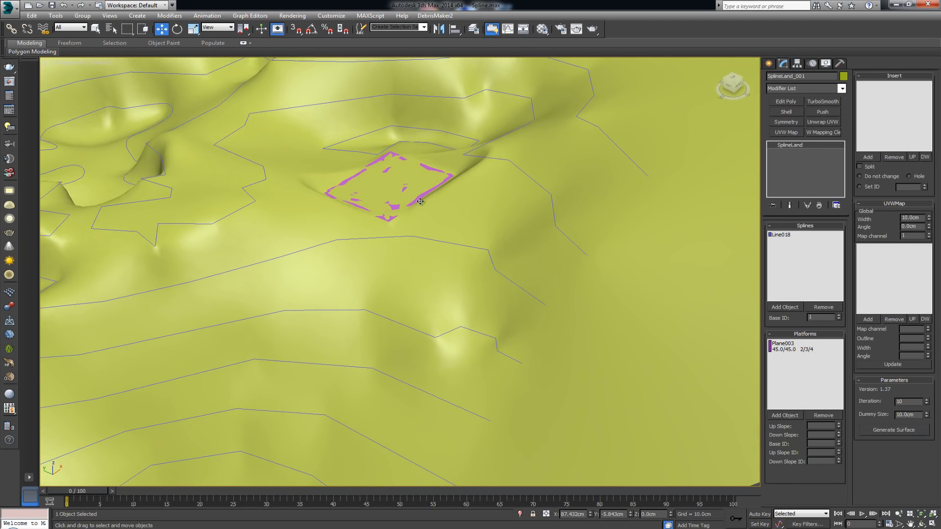
middle_click_drag(420, 201, 433, 285)
scroll(434, 285, "up", 4)
key("F4")
key("F4")
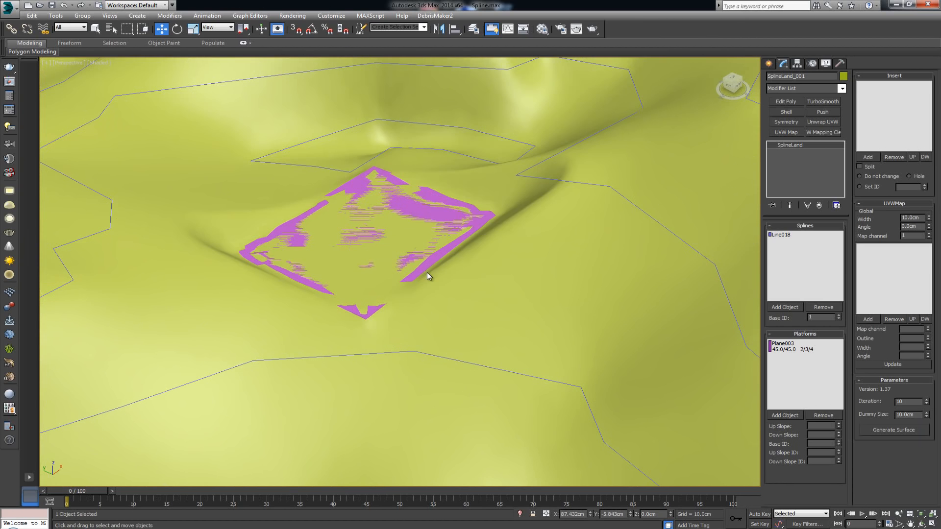
right_click(428, 272)
left_click(420, 270)
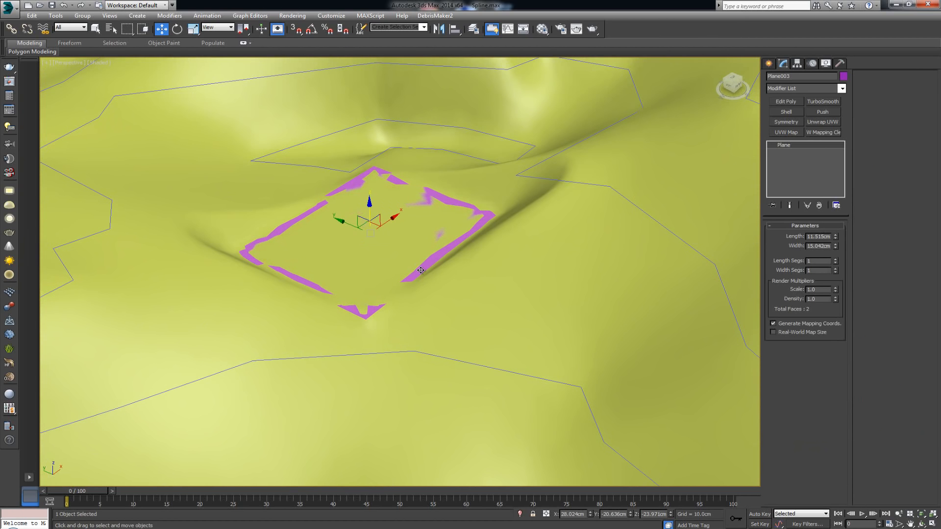
key("Delete")
- Examine the platform area and its slopes with and without edged faces, and how it blends into the whole terrain
middle_click_drag(403, 262, 397, 321, "alt")
middle_click_drag(271, 319, 410, 294, "alt")
key("F4")
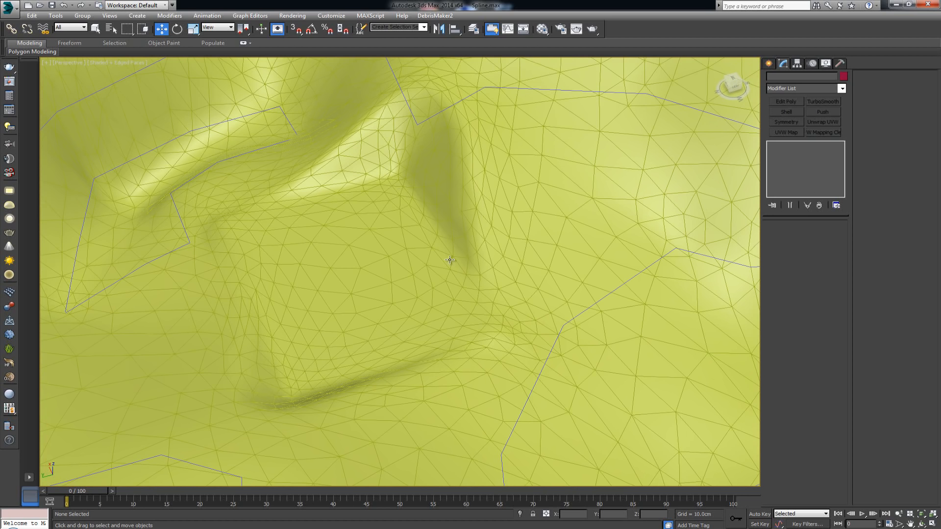
key("F4")
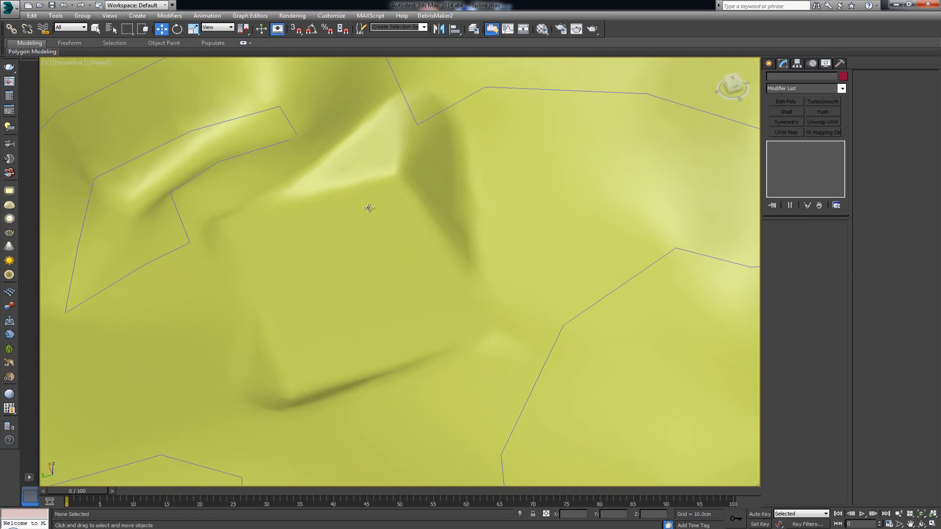
scroll(371, 206, "up", 3)
scroll(374, 207, "down", 3)
middle_click_drag(458, 216, 382, 216, "alt")
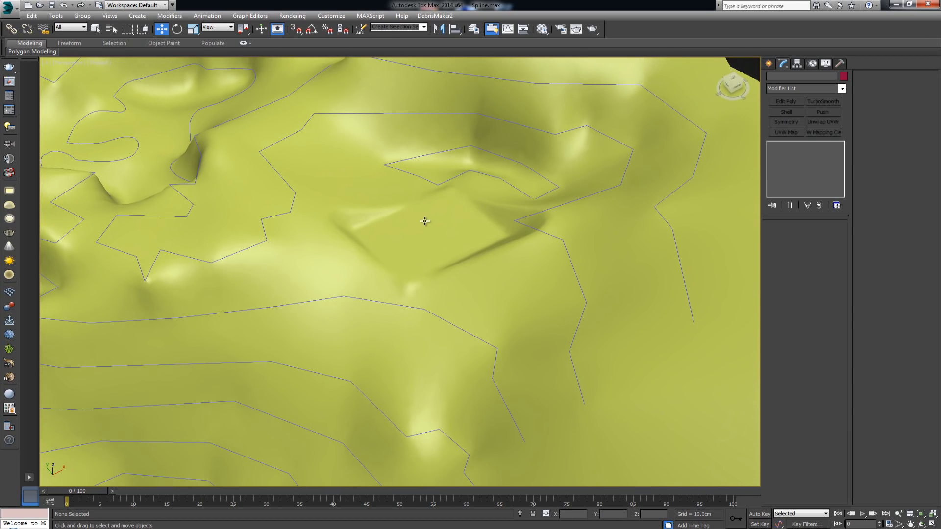
scroll(456, 218, "down", 6)
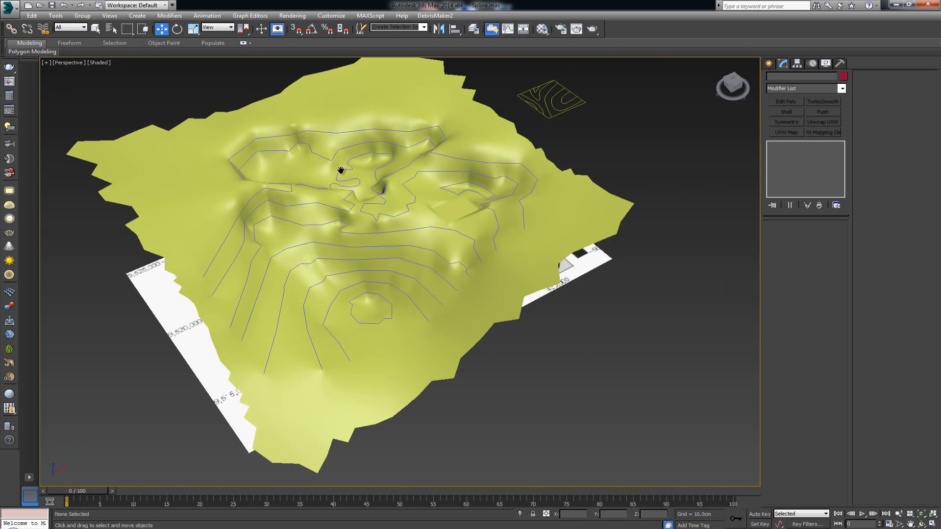
middle_click_drag(341, 169, 360, 229)
key("alt")
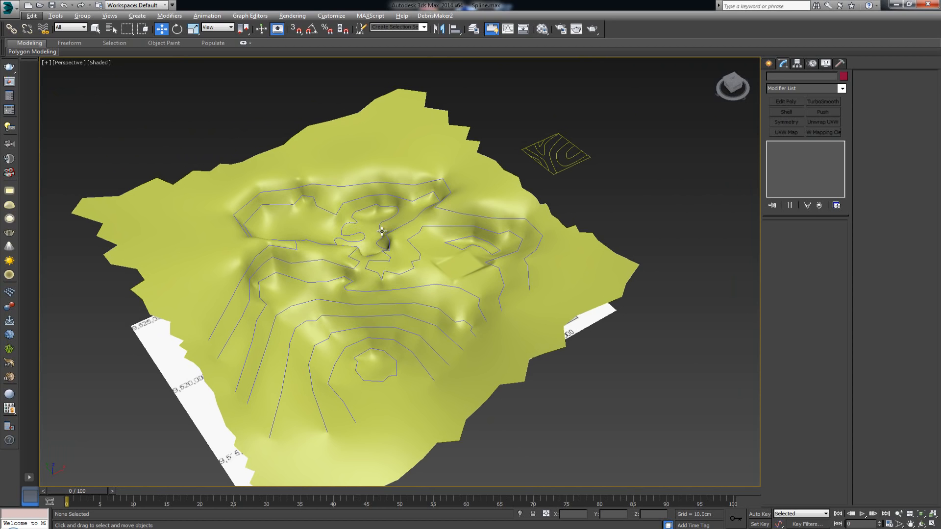